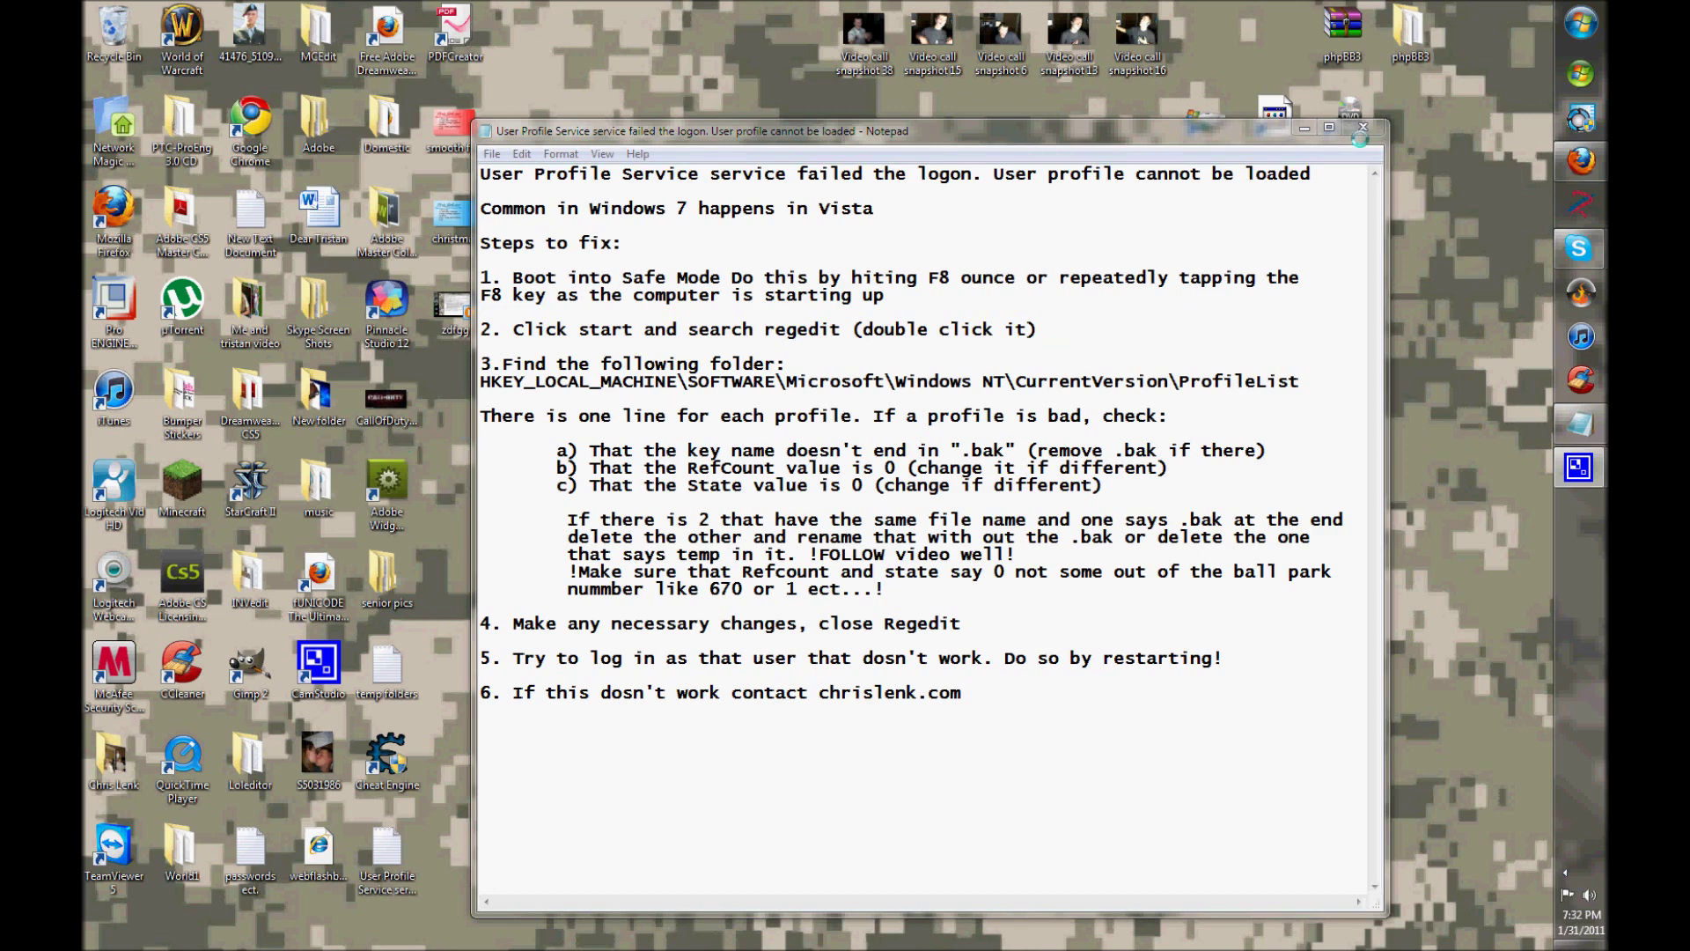
Review the Windows 7/Vista line and the logon error message line in the Notepad instructions
{"action": "left_click", "coordinate": [1335, 175]}
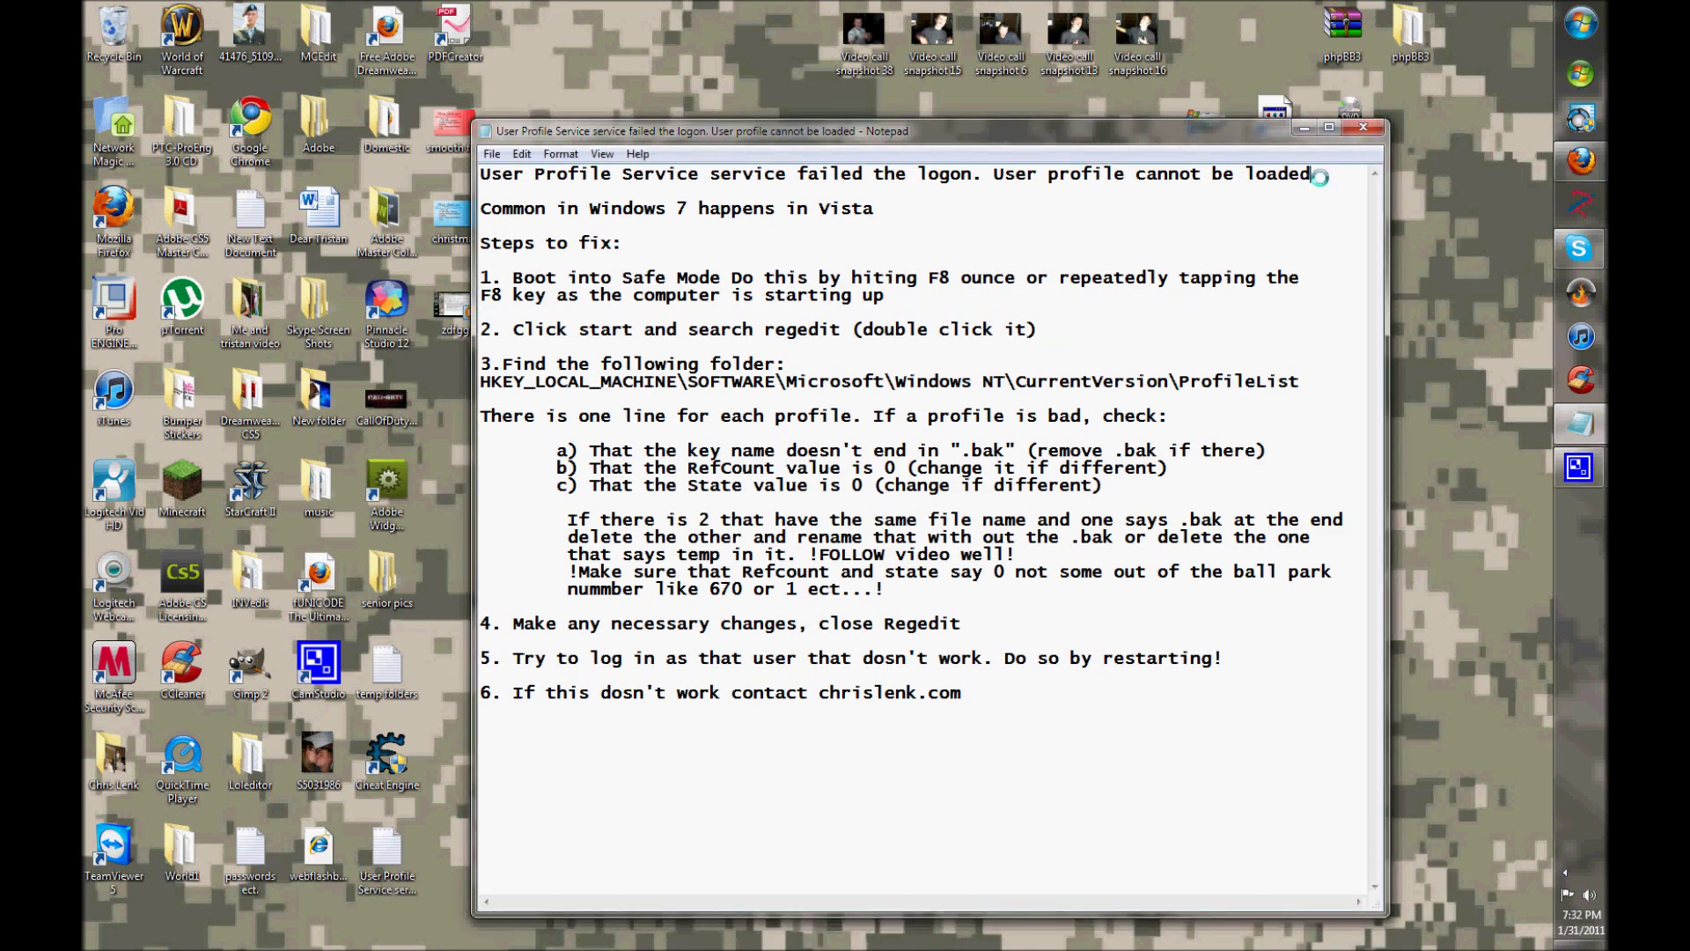
{"action": "left_click_drag", "start_coordinate": [1335, 182], "coordinate": [874, 202]}
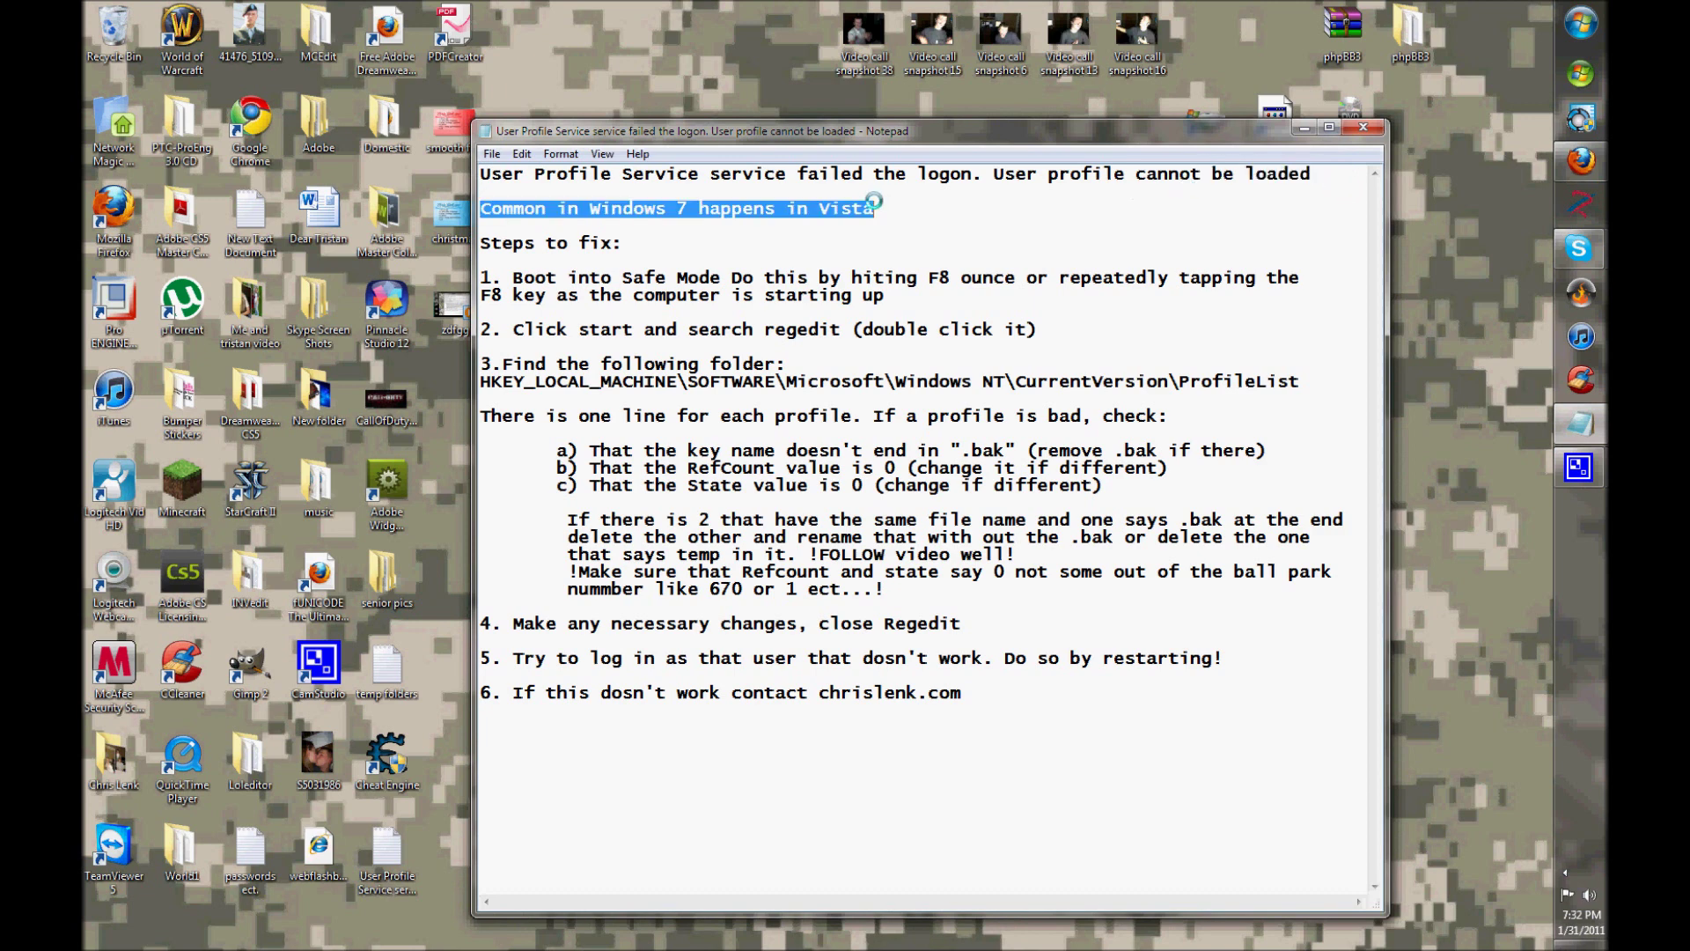
{"action": "left_click", "coordinate": [873, 202]}
{"action": "left_click_drag", "start_coordinate": [481, 209], "coordinate": [509, 174]}
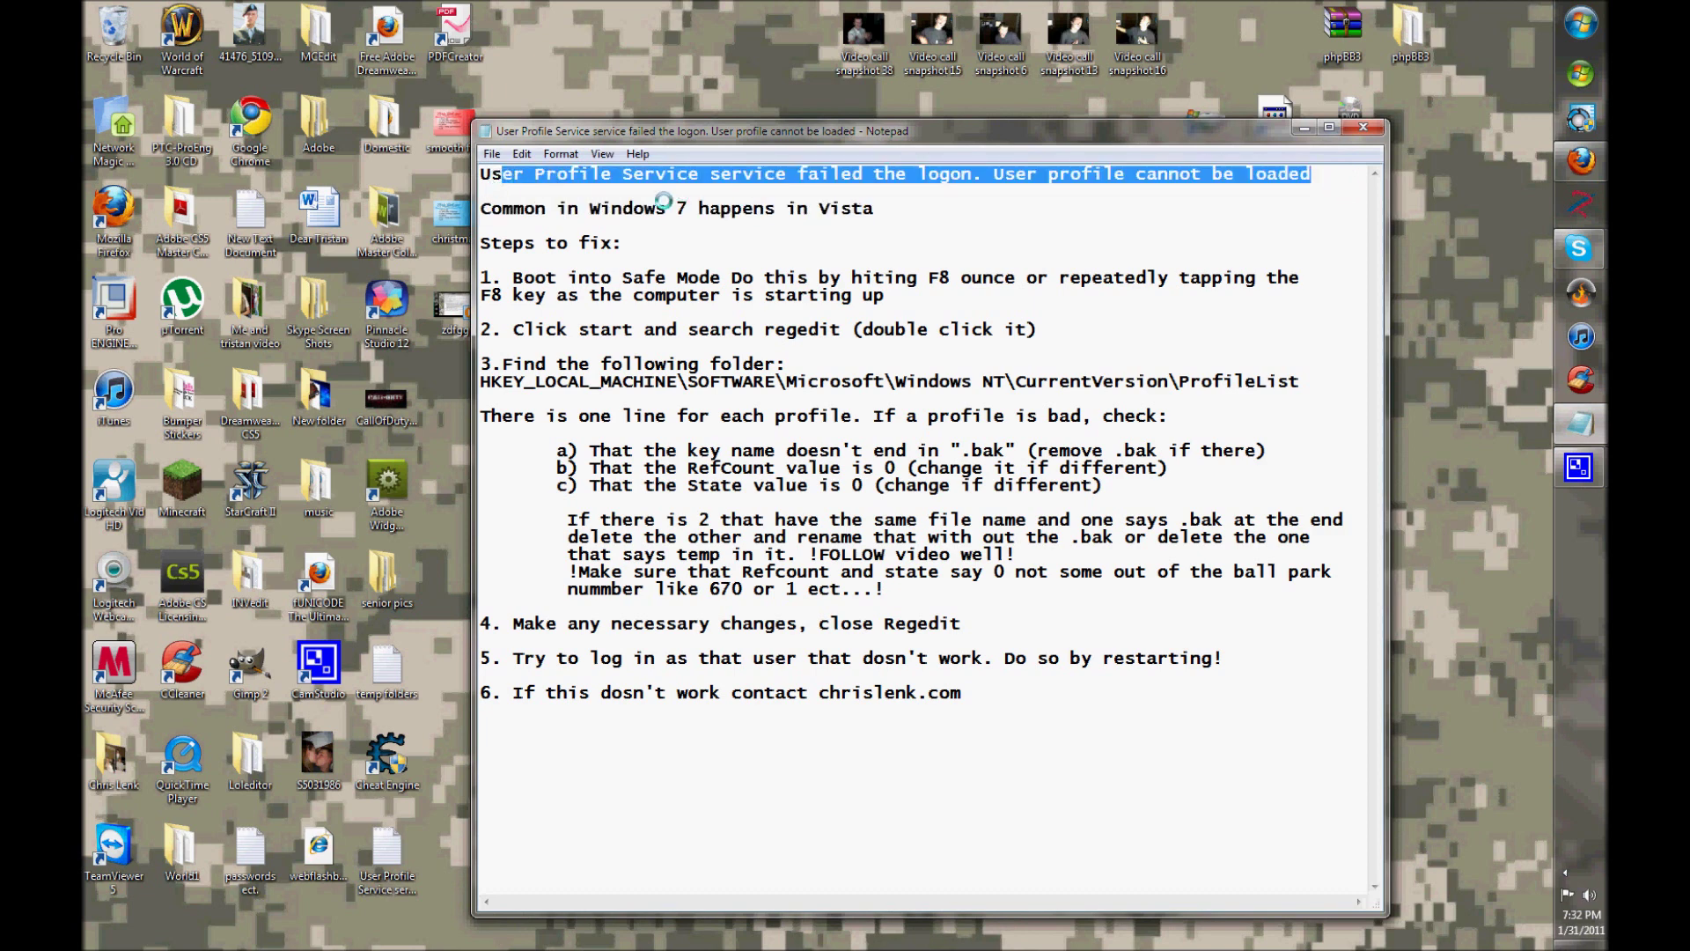
{"action": "left_click", "coordinate": [667, 208]}
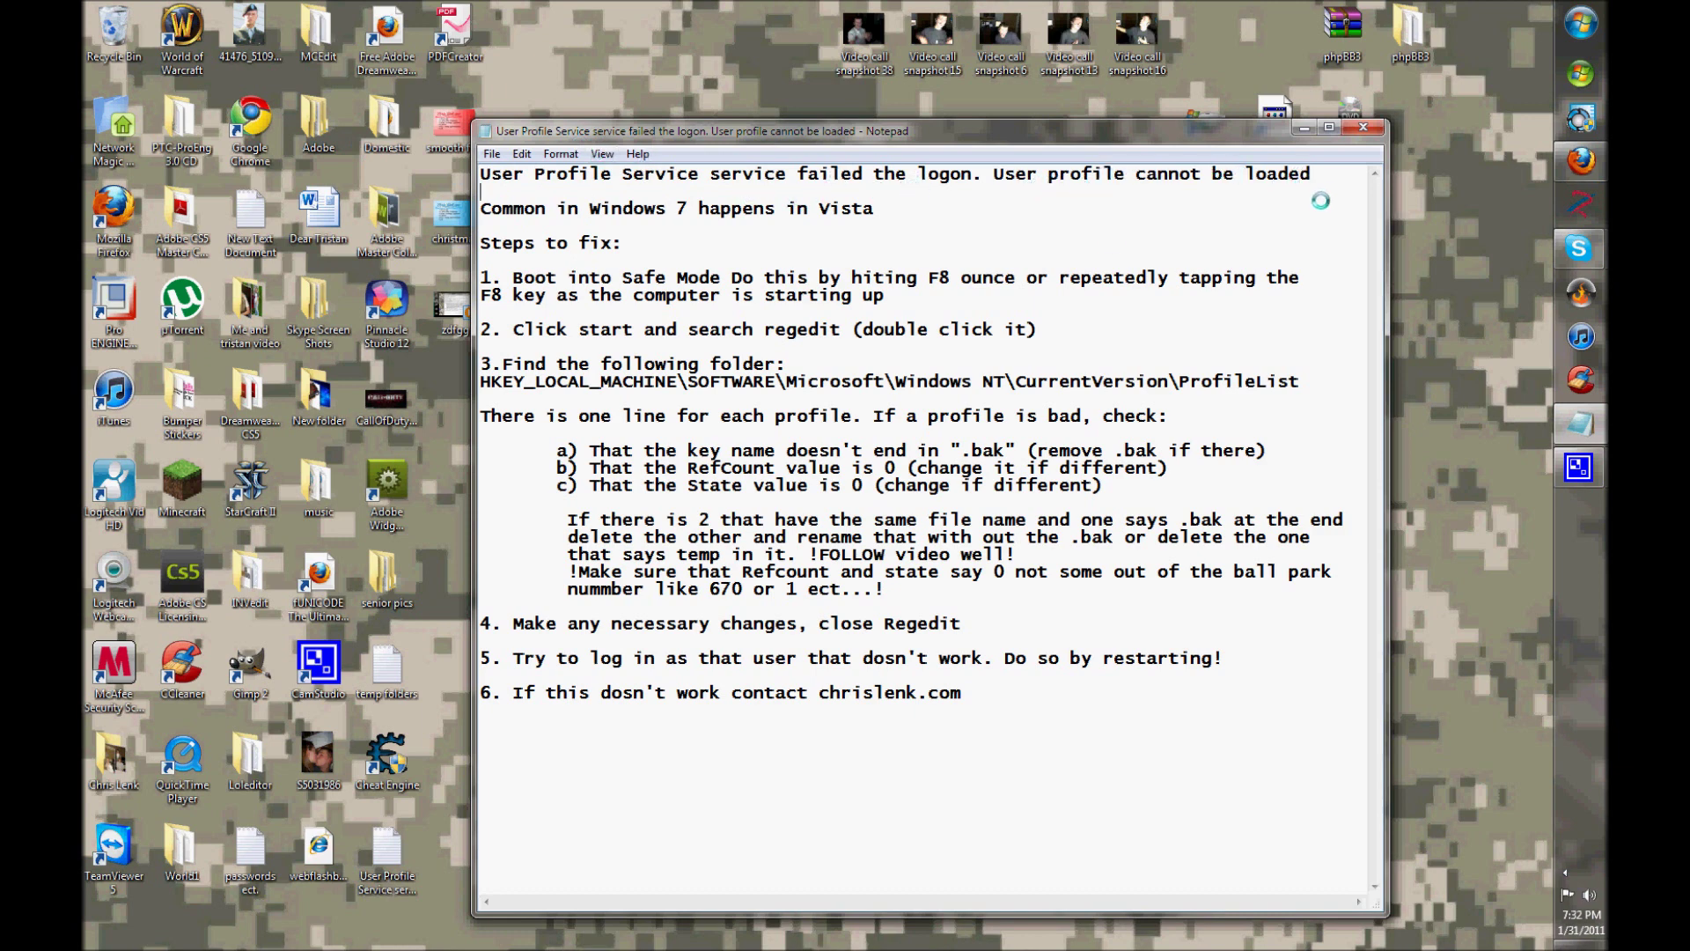
{"action": "left_click_drag", "start_coordinate": [547, 210], "coordinate": [671, 202]}
{"action": "left_click", "coordinate": [688, 209]}
Review the fix steps, the 'FOLLOW video well!' warning and the .bak and RefCount checks
{"action": "left_click_drag", "start_coordinate": [1231, 666], "coordinate": [557, 278]}
{"action": "left_click", "coordinate": [558, 278]}
{"action": "left_click", "coordinate": [1063, 701]}
{"action": "left_click_drag", "start_coordinate": [1017, 554], "coordinate": [808, 554]}
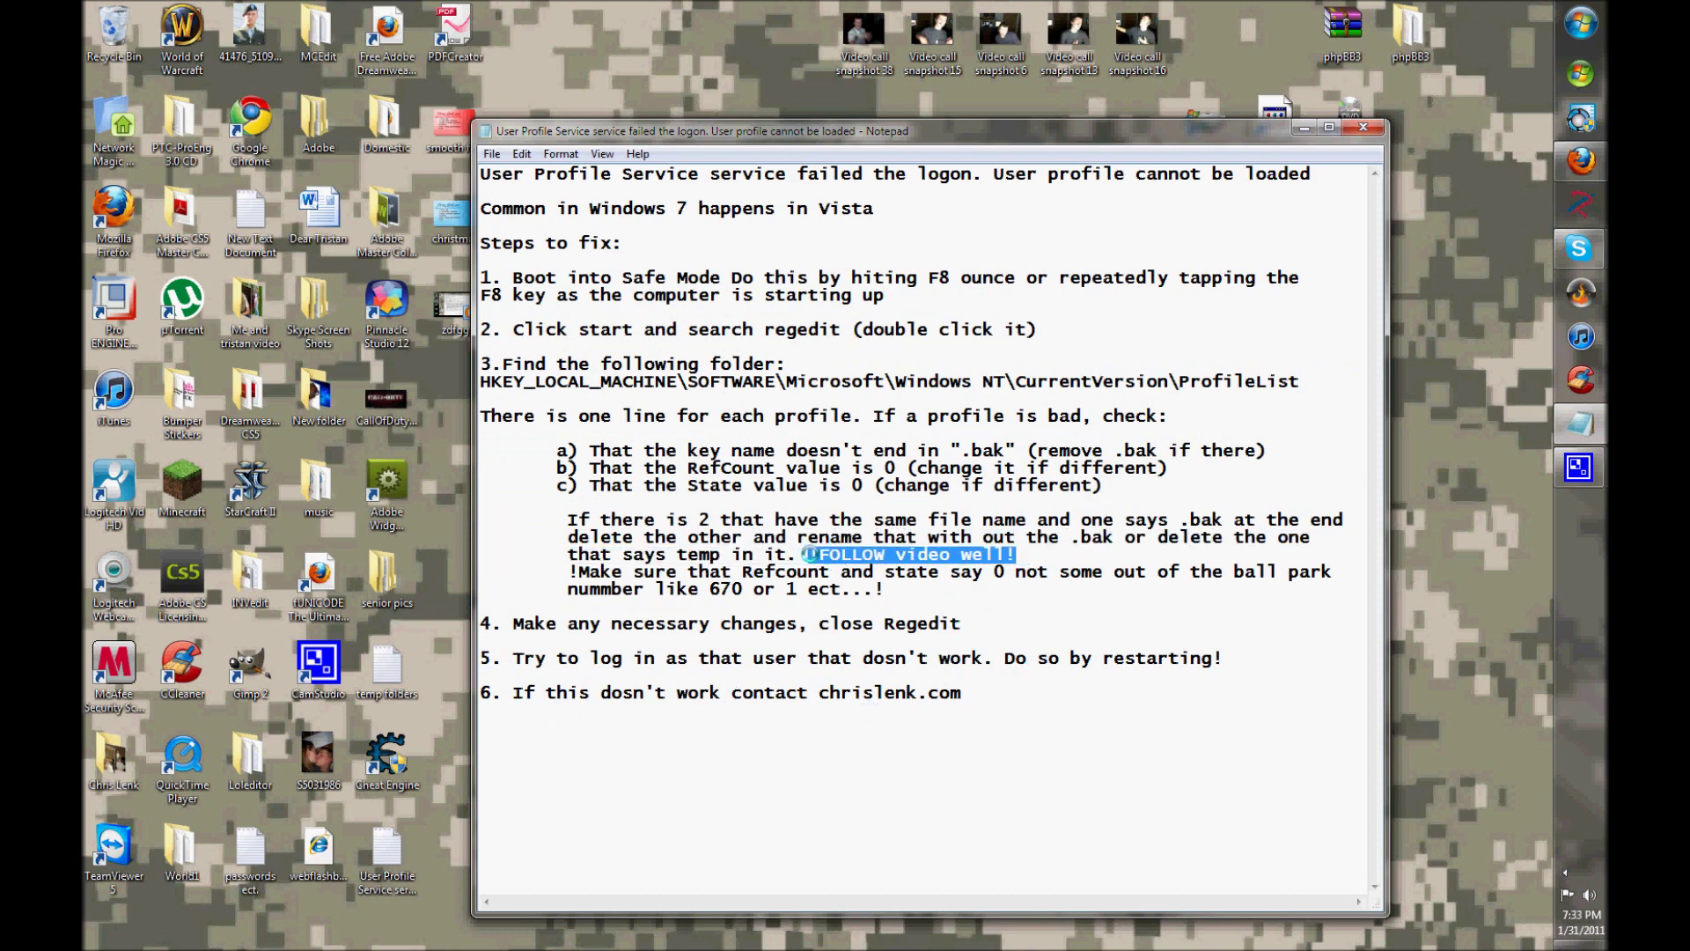
{"action": "left_click", "coordinate": [1026, 558]}
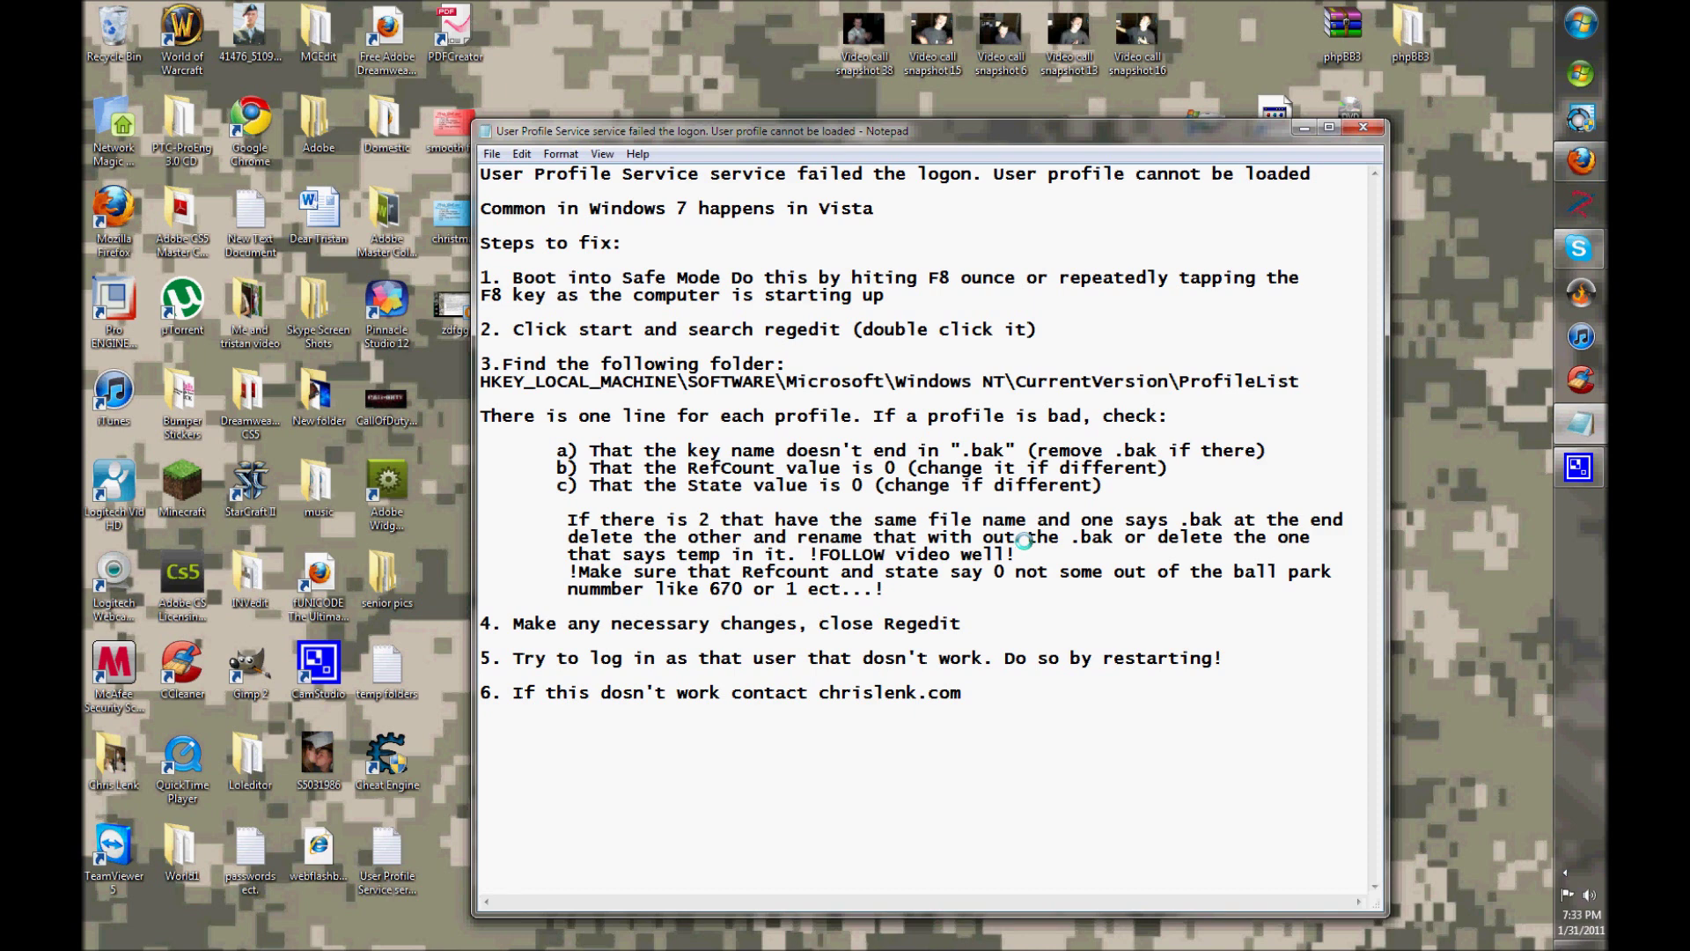
{"action": "left_click_drag", "start_coordinate": [1169, 468], "coordinate": [1134, 457]}
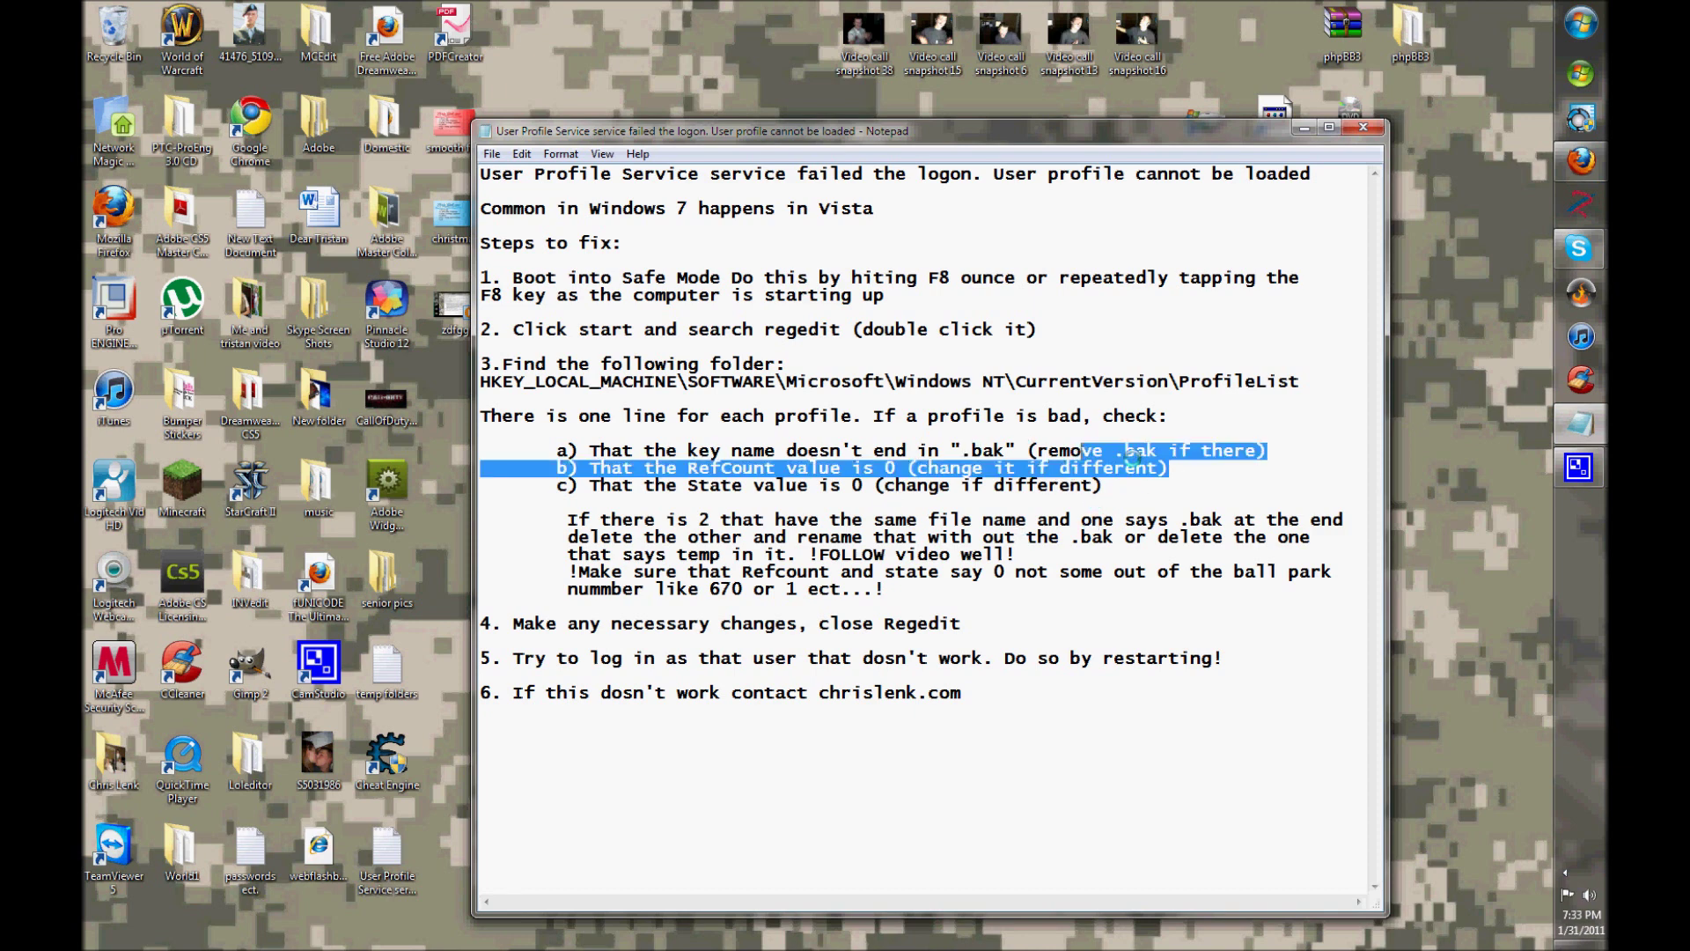
{"action": "left_click", "coordinate": [1189, 453]}
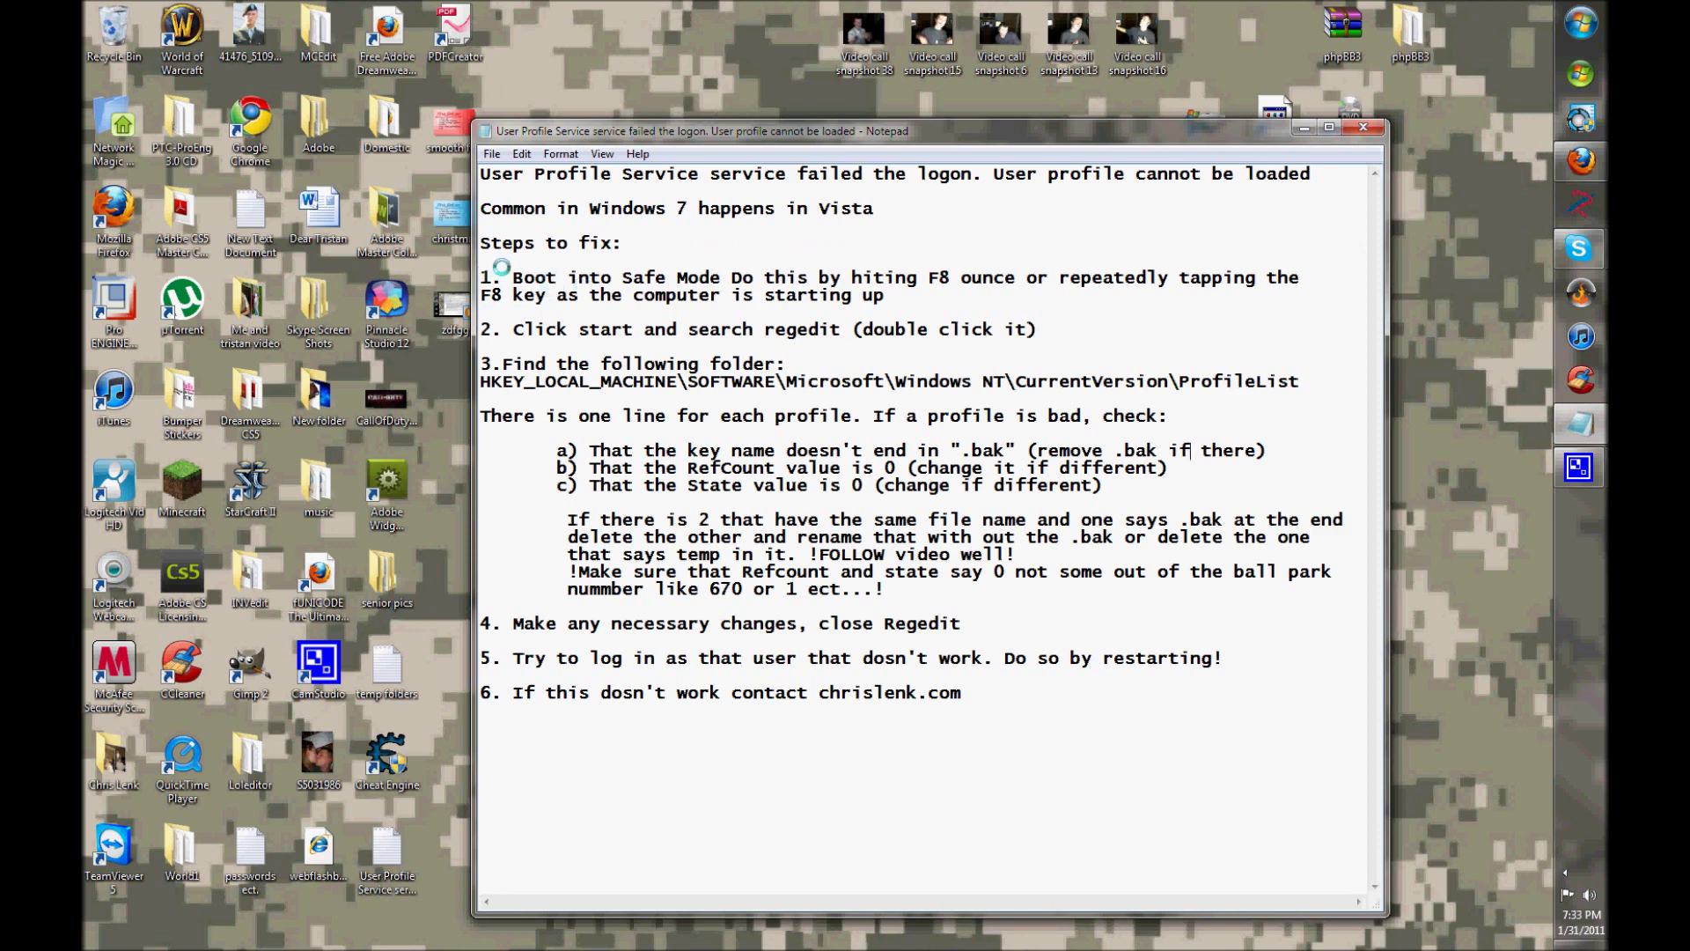
Add a period after 'Boot into Safe Mode' in step 1
{"action": "left_click_drag", "start_coordinate": [509, 276], "coordinate": [715, 278]}
{"action": "left_click", "coordinate": [740, 278]}
{"action": "type", "text": "."}
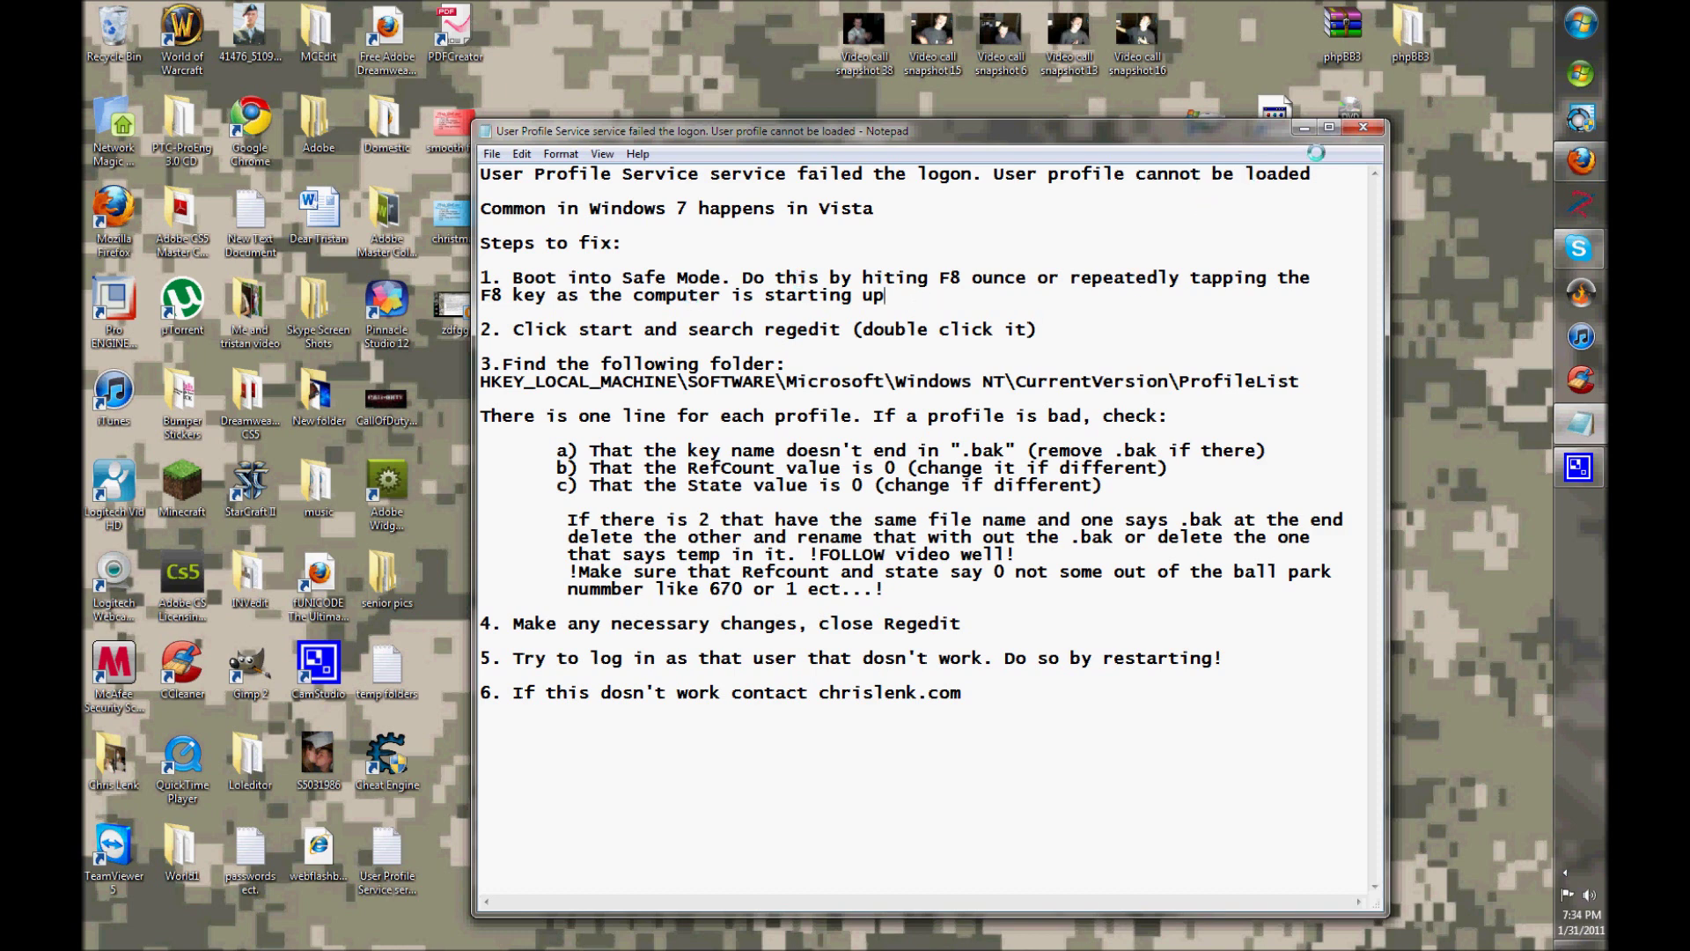
Launch regedit from a Start menu search, correcting the 'regedite' typo
{"action": "left_click_drag", "start_coordinate": [1235, 129], "coordinate": [1156, 73]}
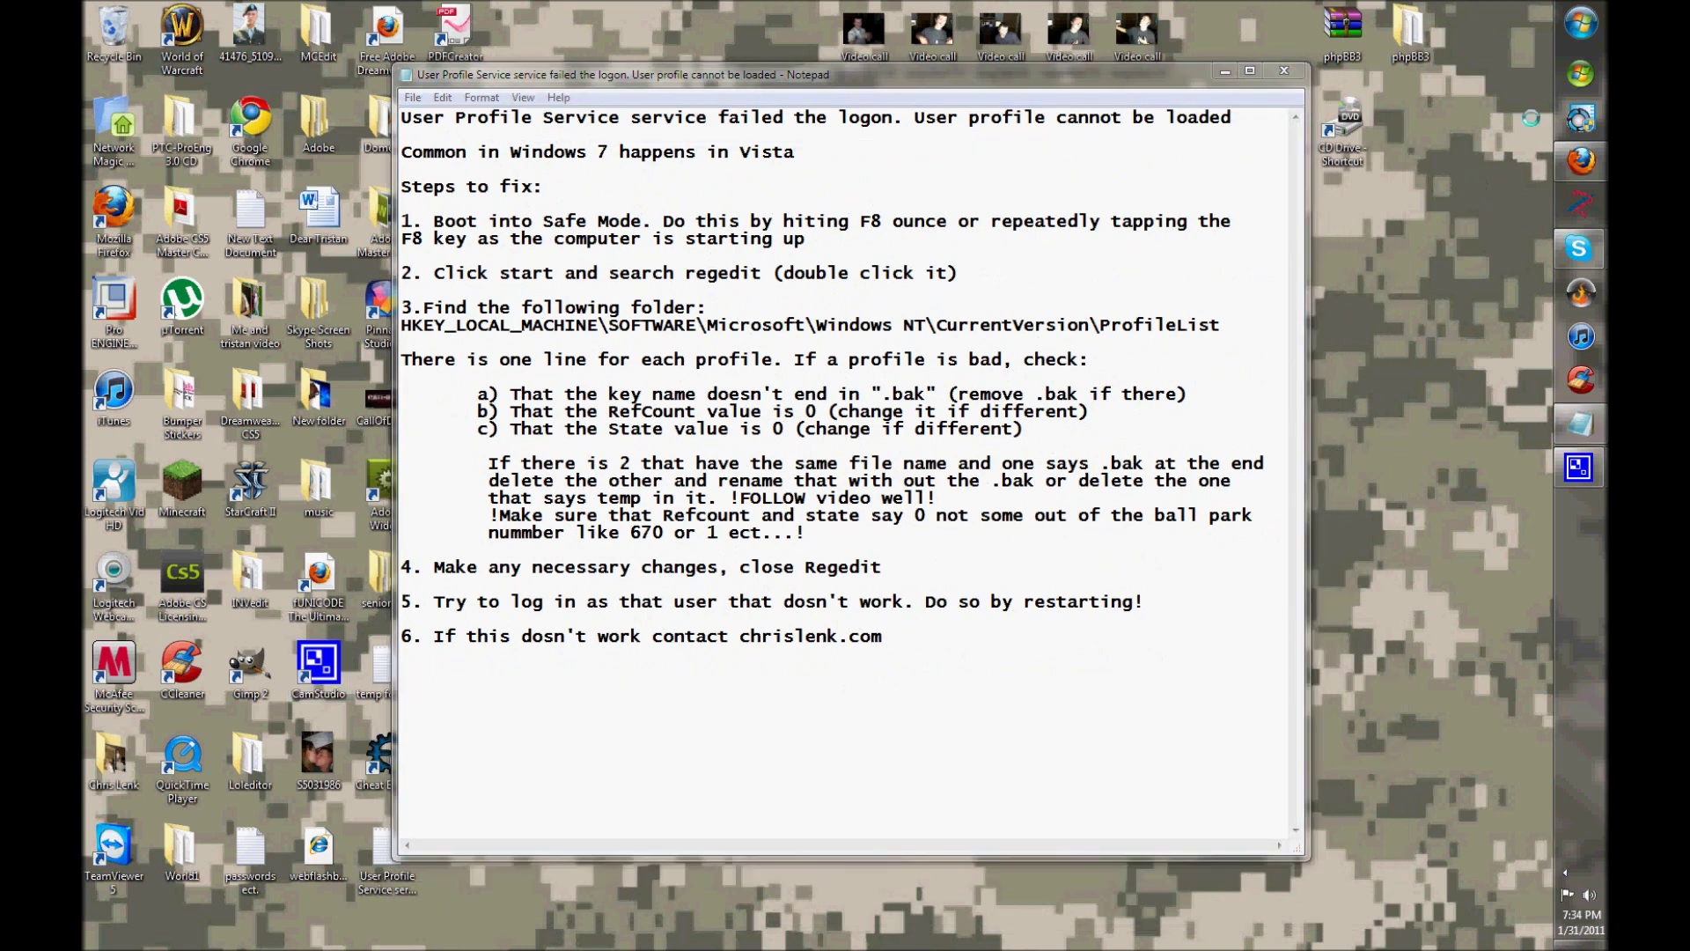
{"action": "left_click", "coordinate": [1581, 23]}
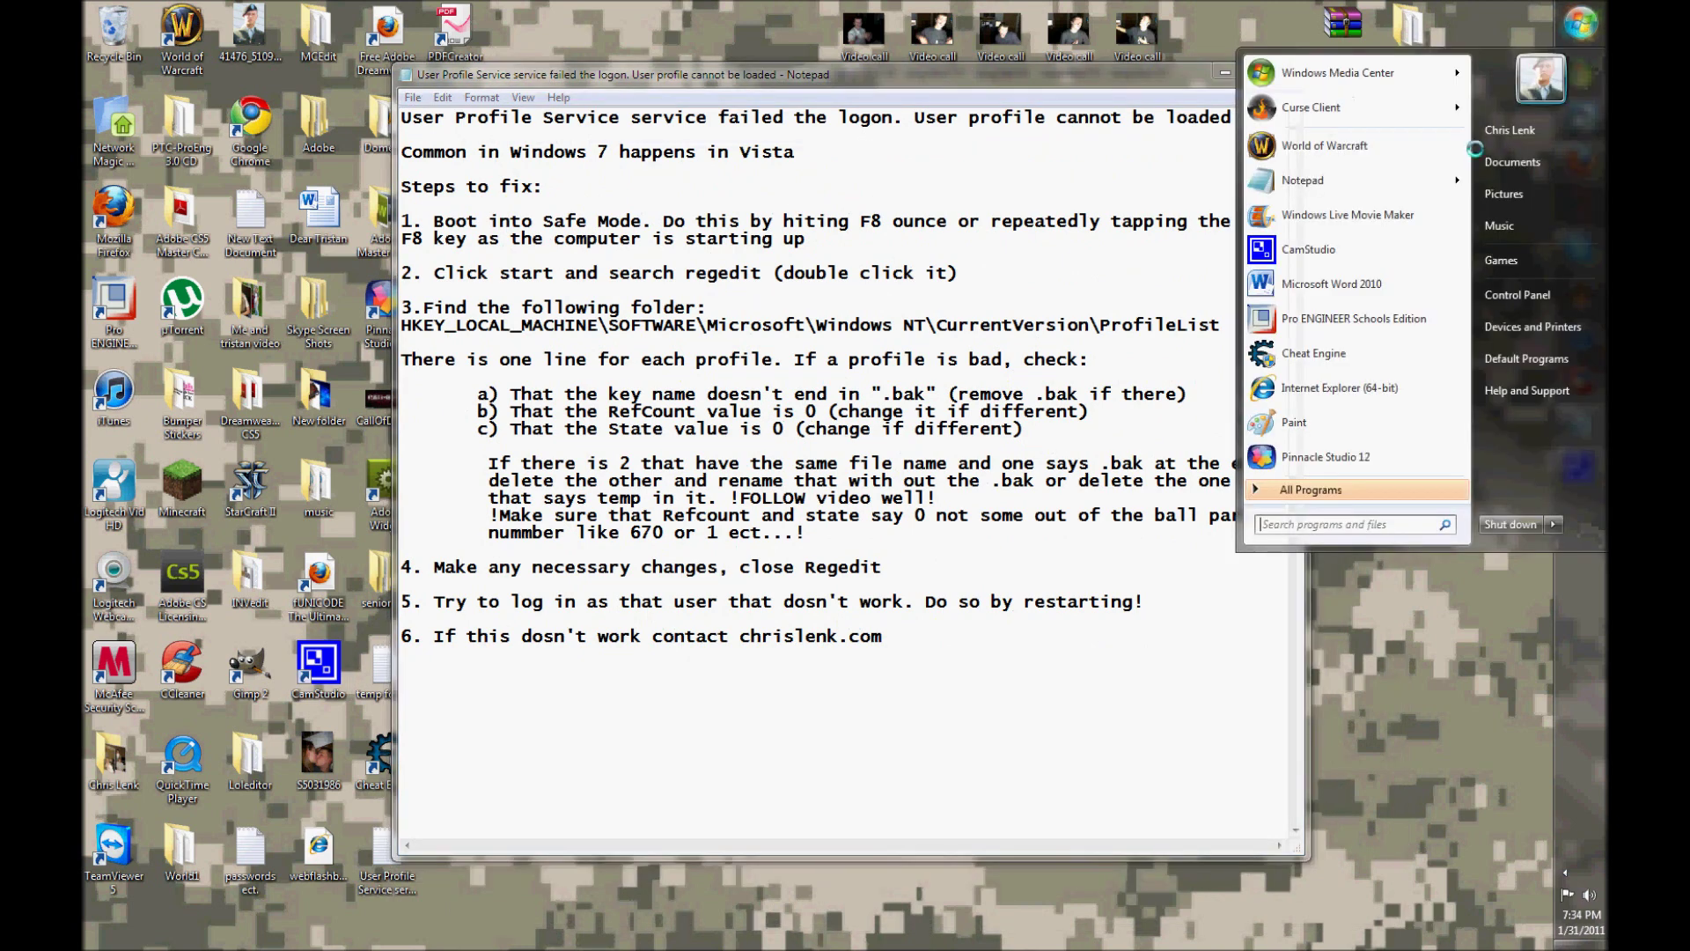
{"action": "left_click", "coordinate": [1350, 526]}
{"action": "type", "text": "re"}
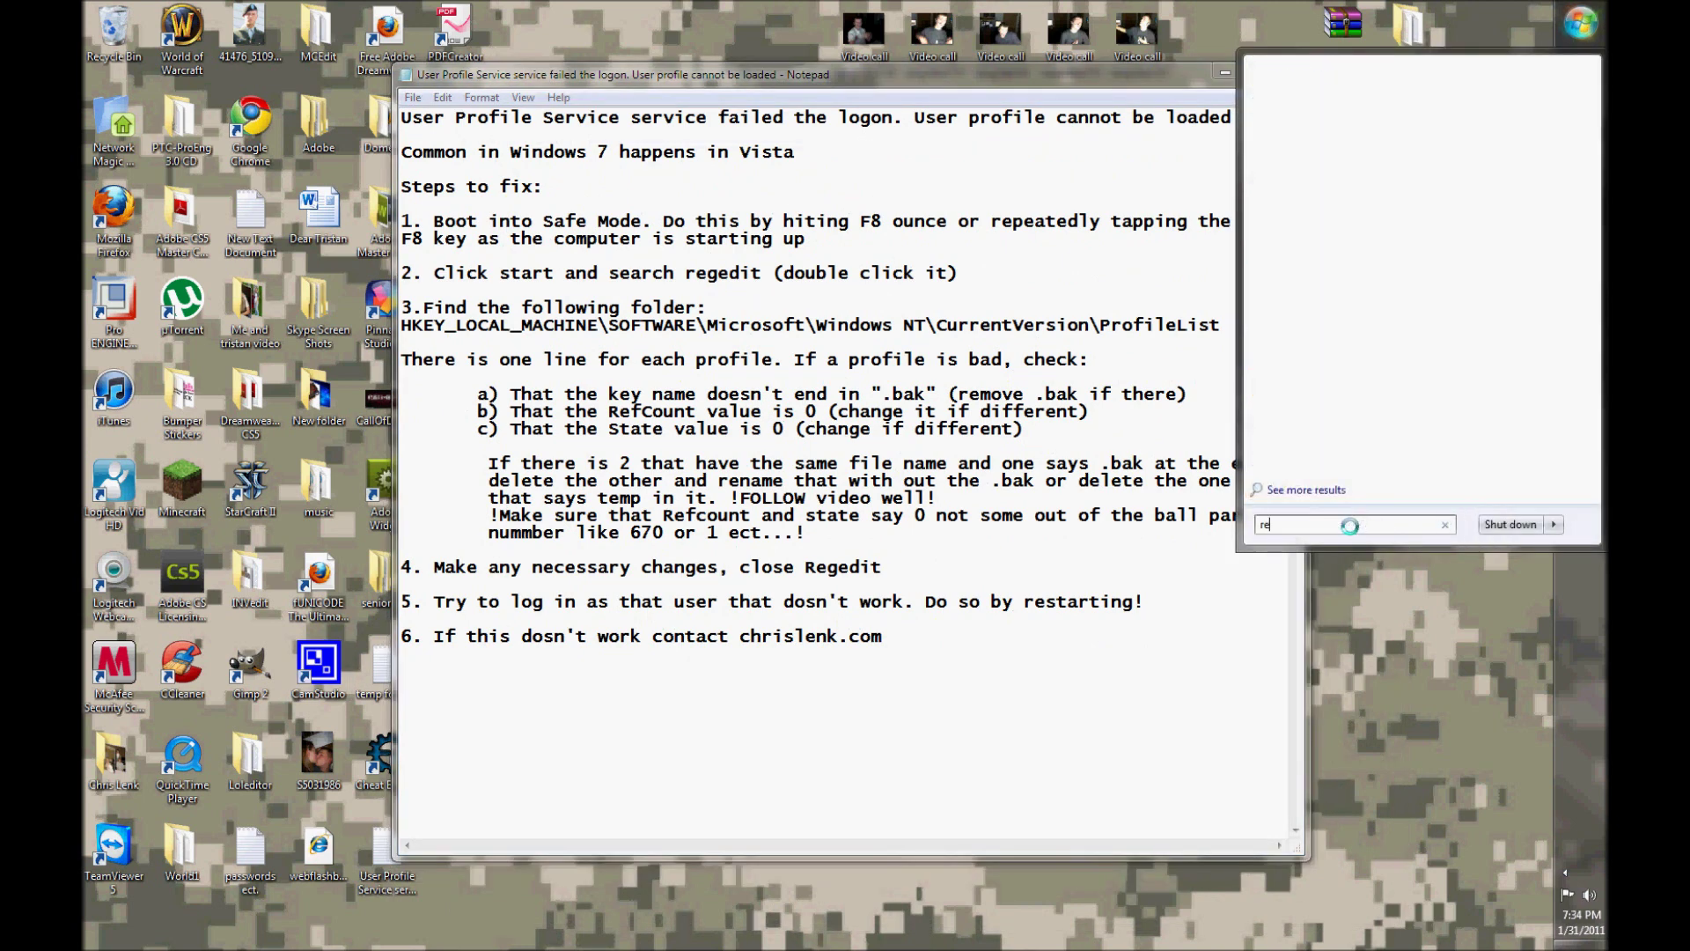
{"action": "type", "text": "gedite"}
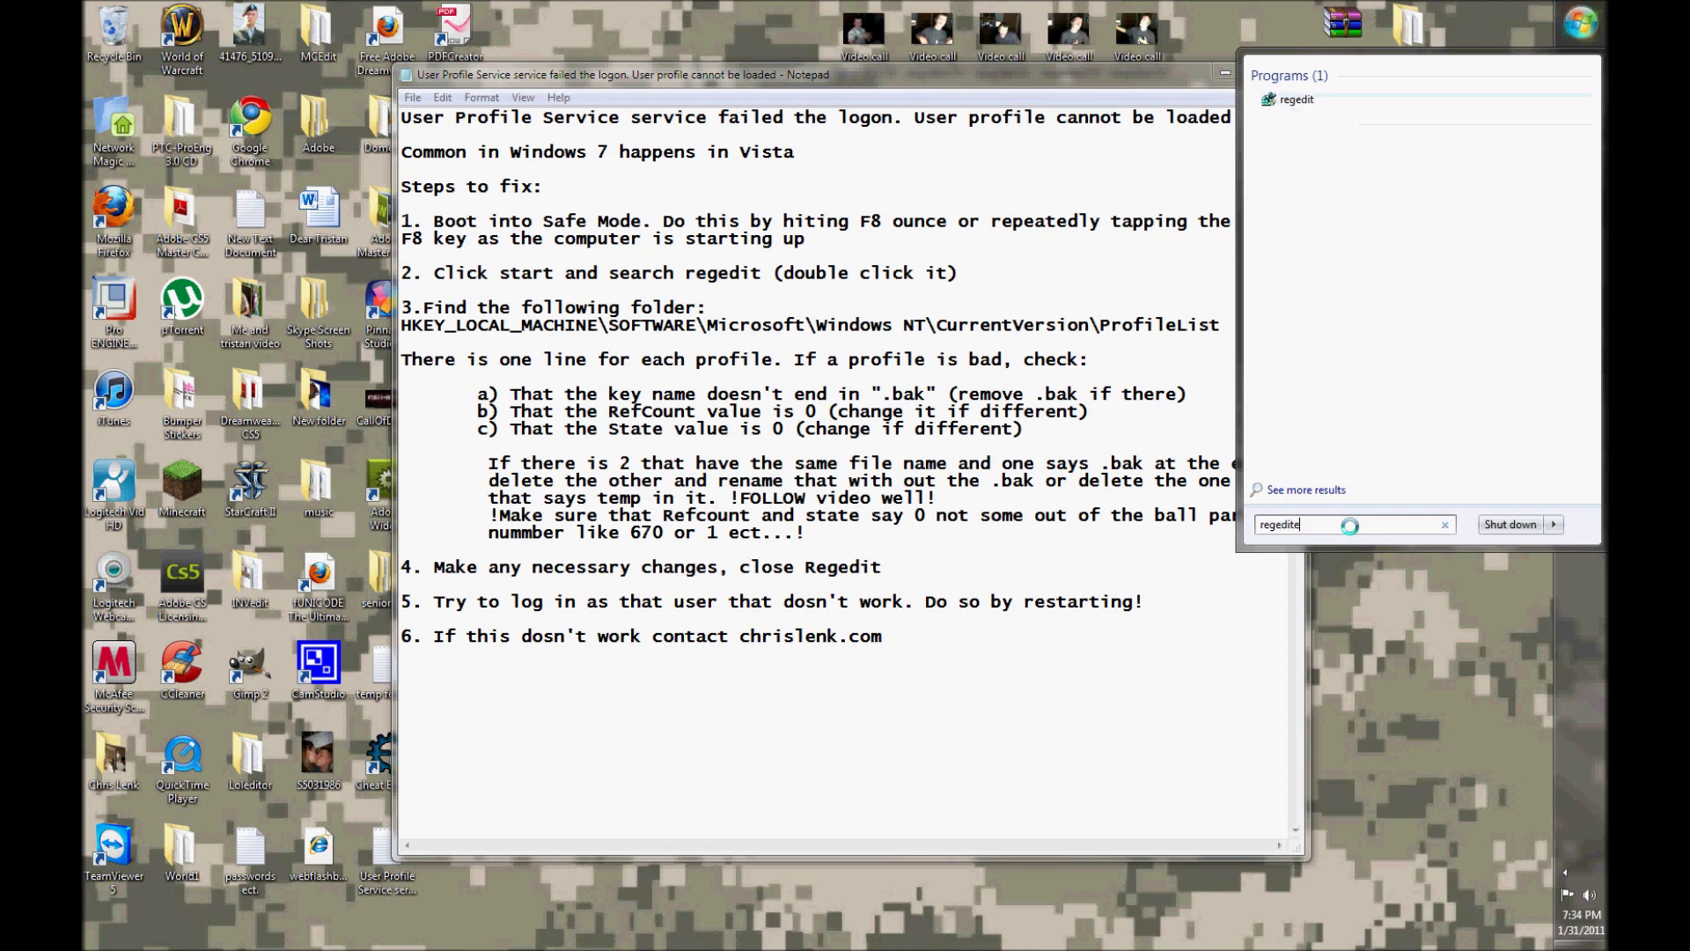
{"action": "key", "text": "BackSpace"}
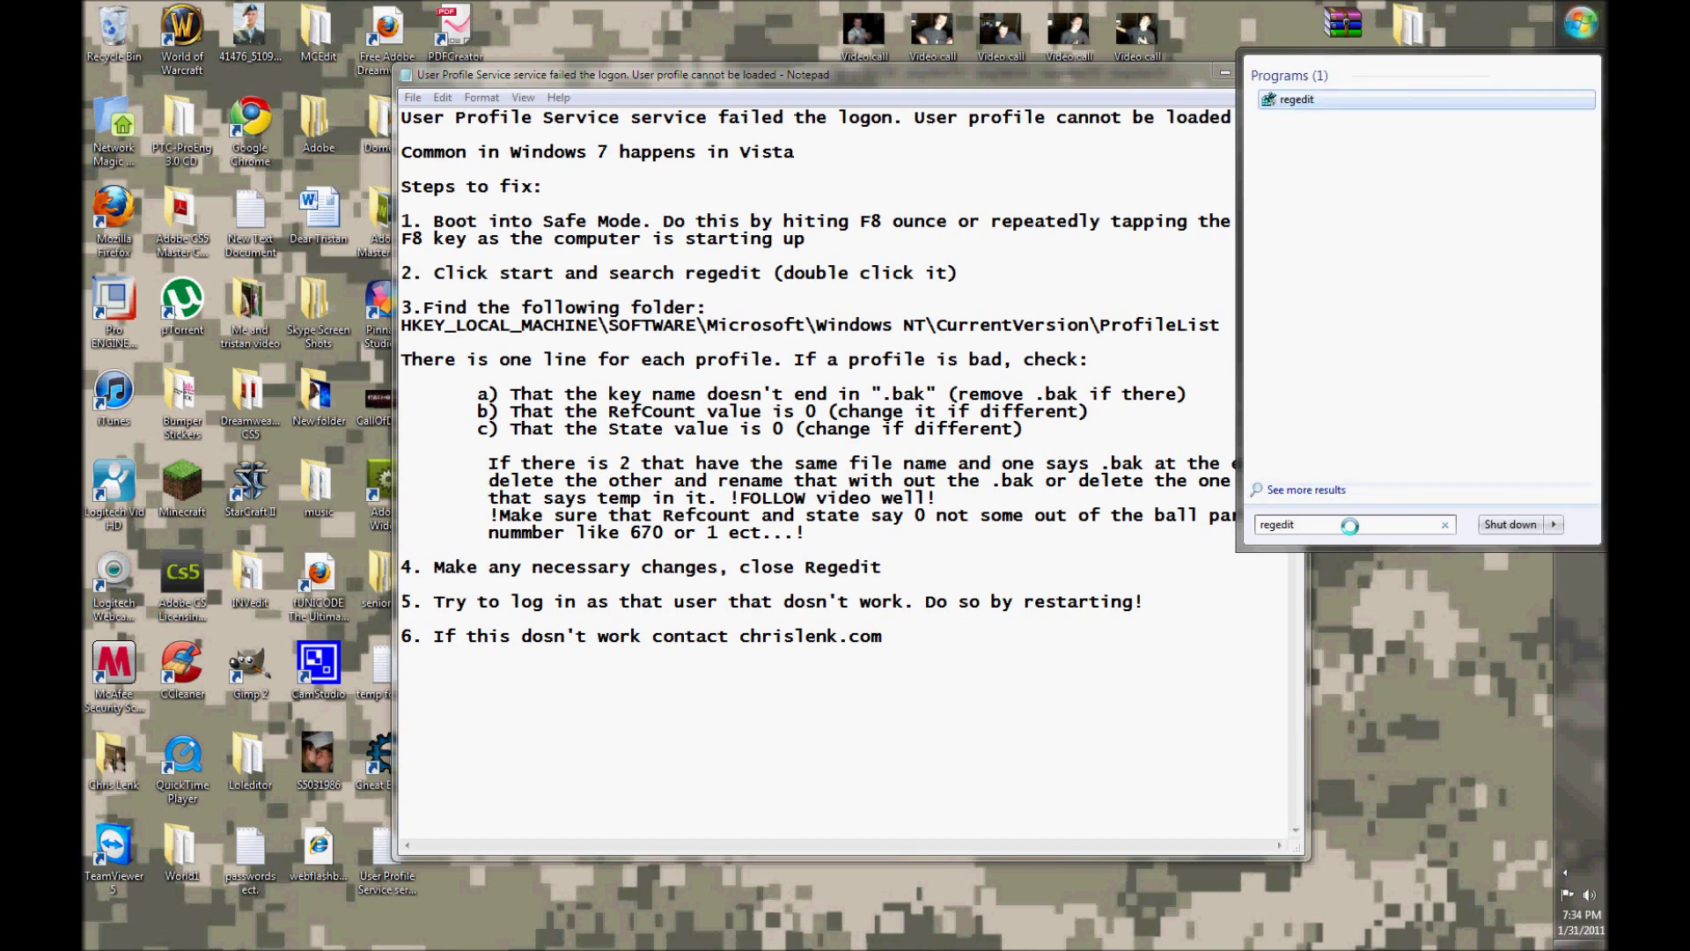
{"action": "left_click", "coordinate": [1301, 99]}
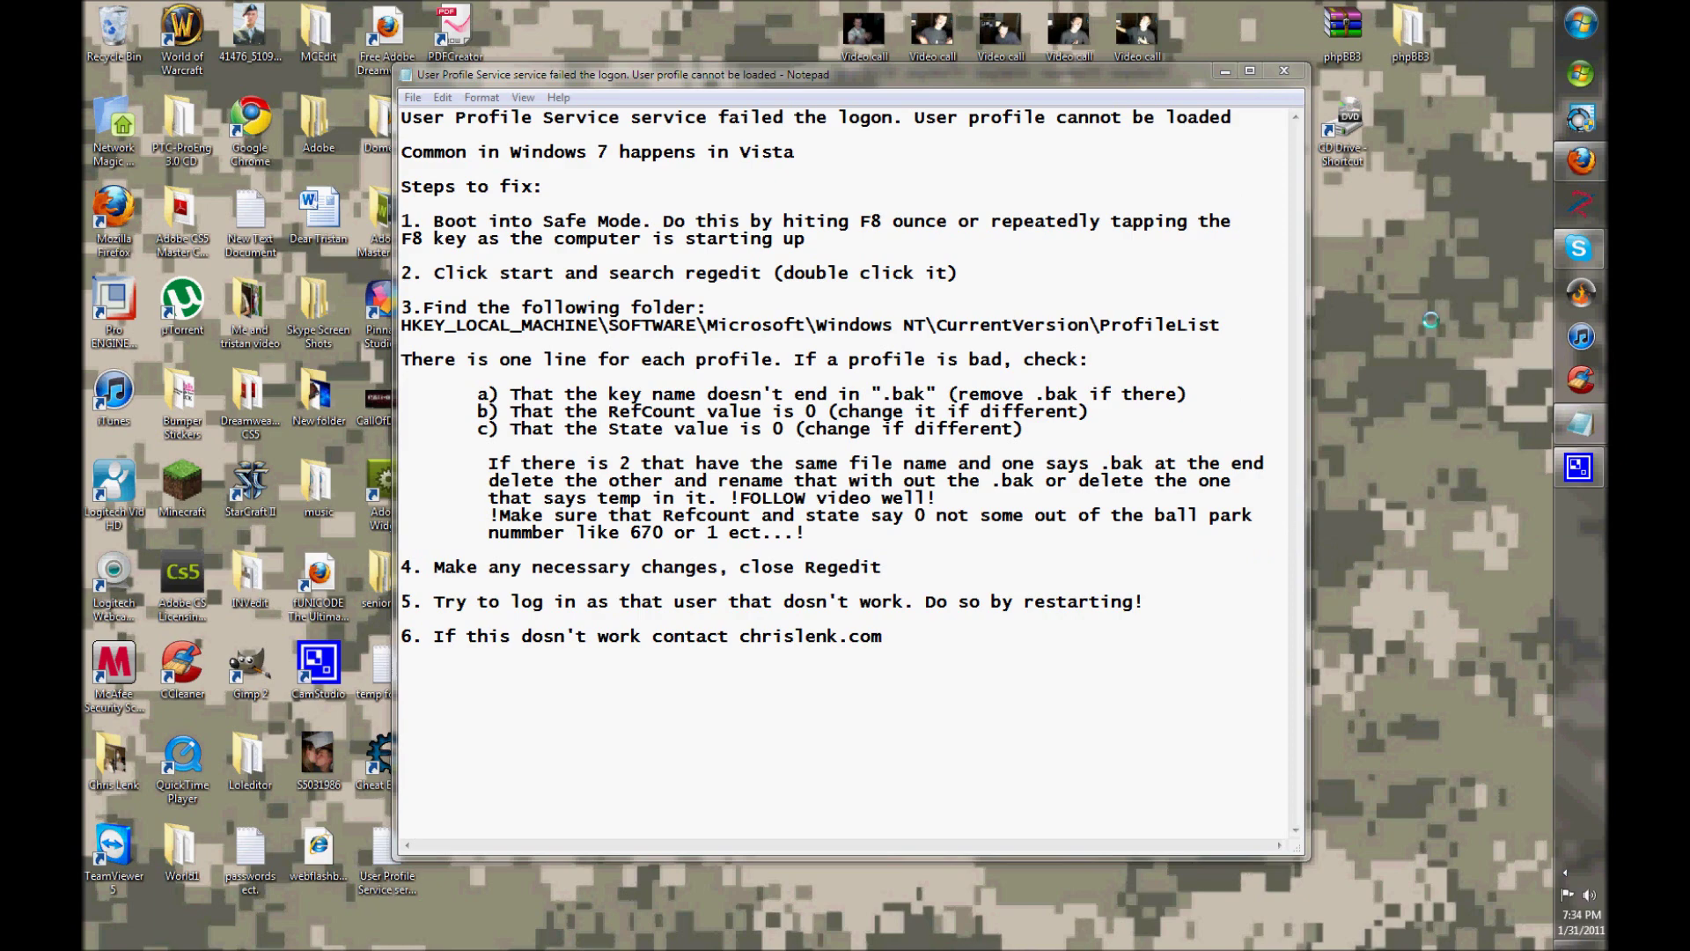
{"action": "left_click_drag", "start_coordinate": [903, 153], "coordinate": [1196, 153]}
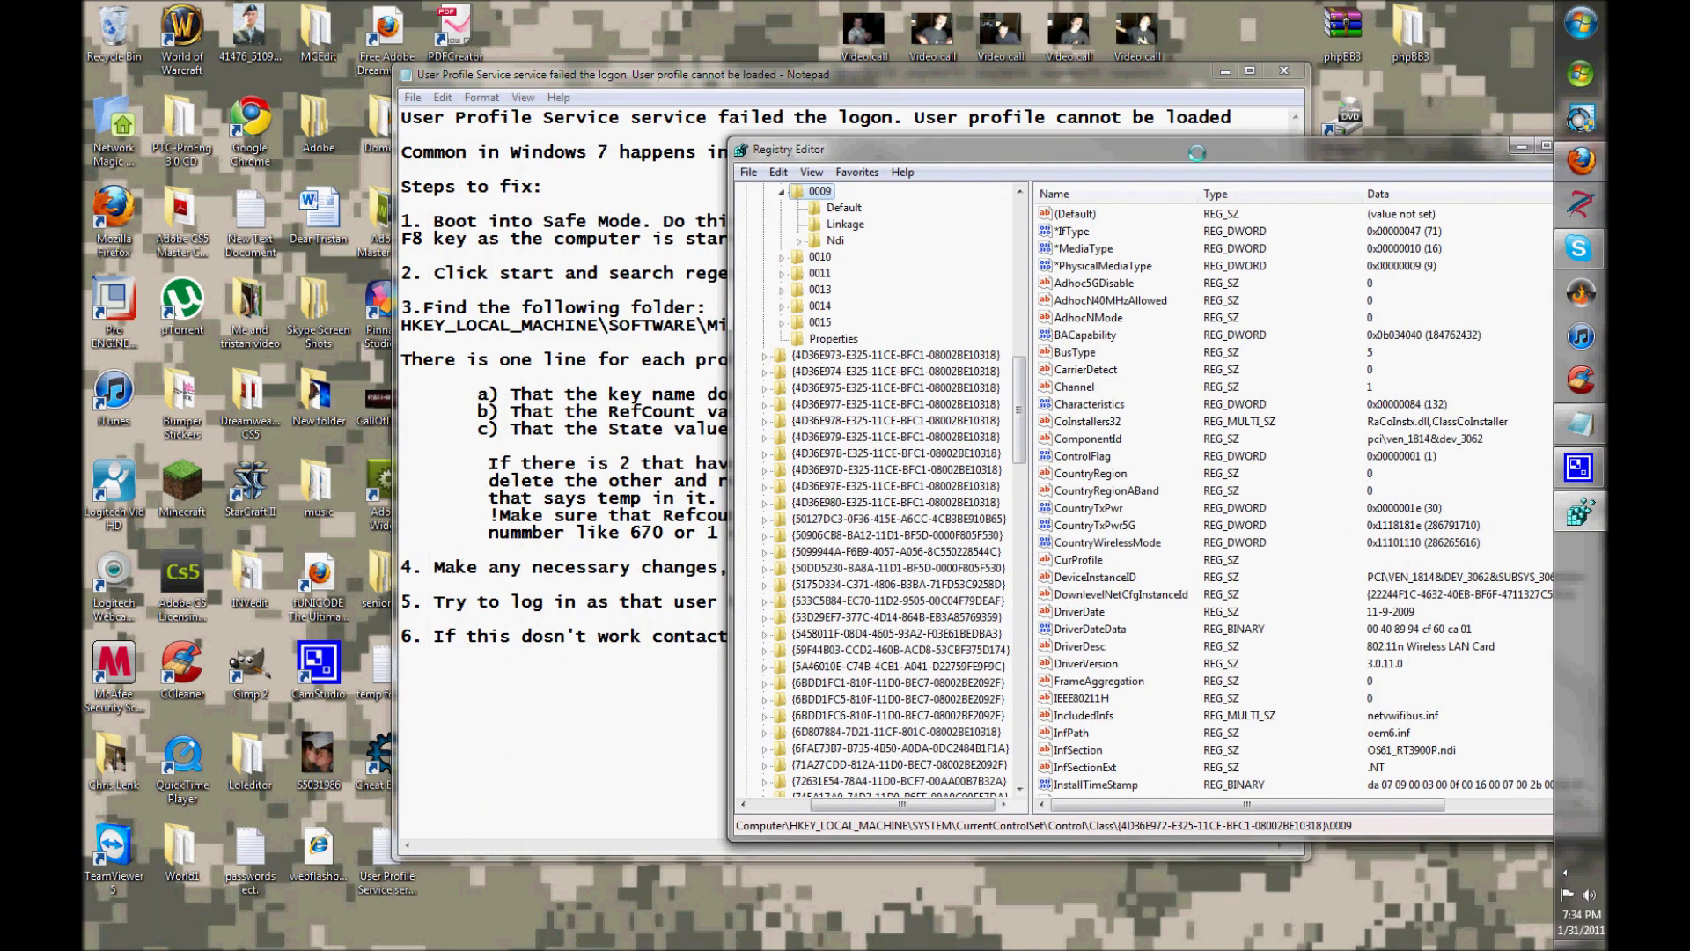
Collapse Class, Control, CurrentControlSet and SYSTEM back to HKEY_LOCAL_MACHINE's subkeys, then bring Notepad forward
{"action": "left_click_drag", "start_coordinate": [1021, 389], "coordinate": [1038, 294]}
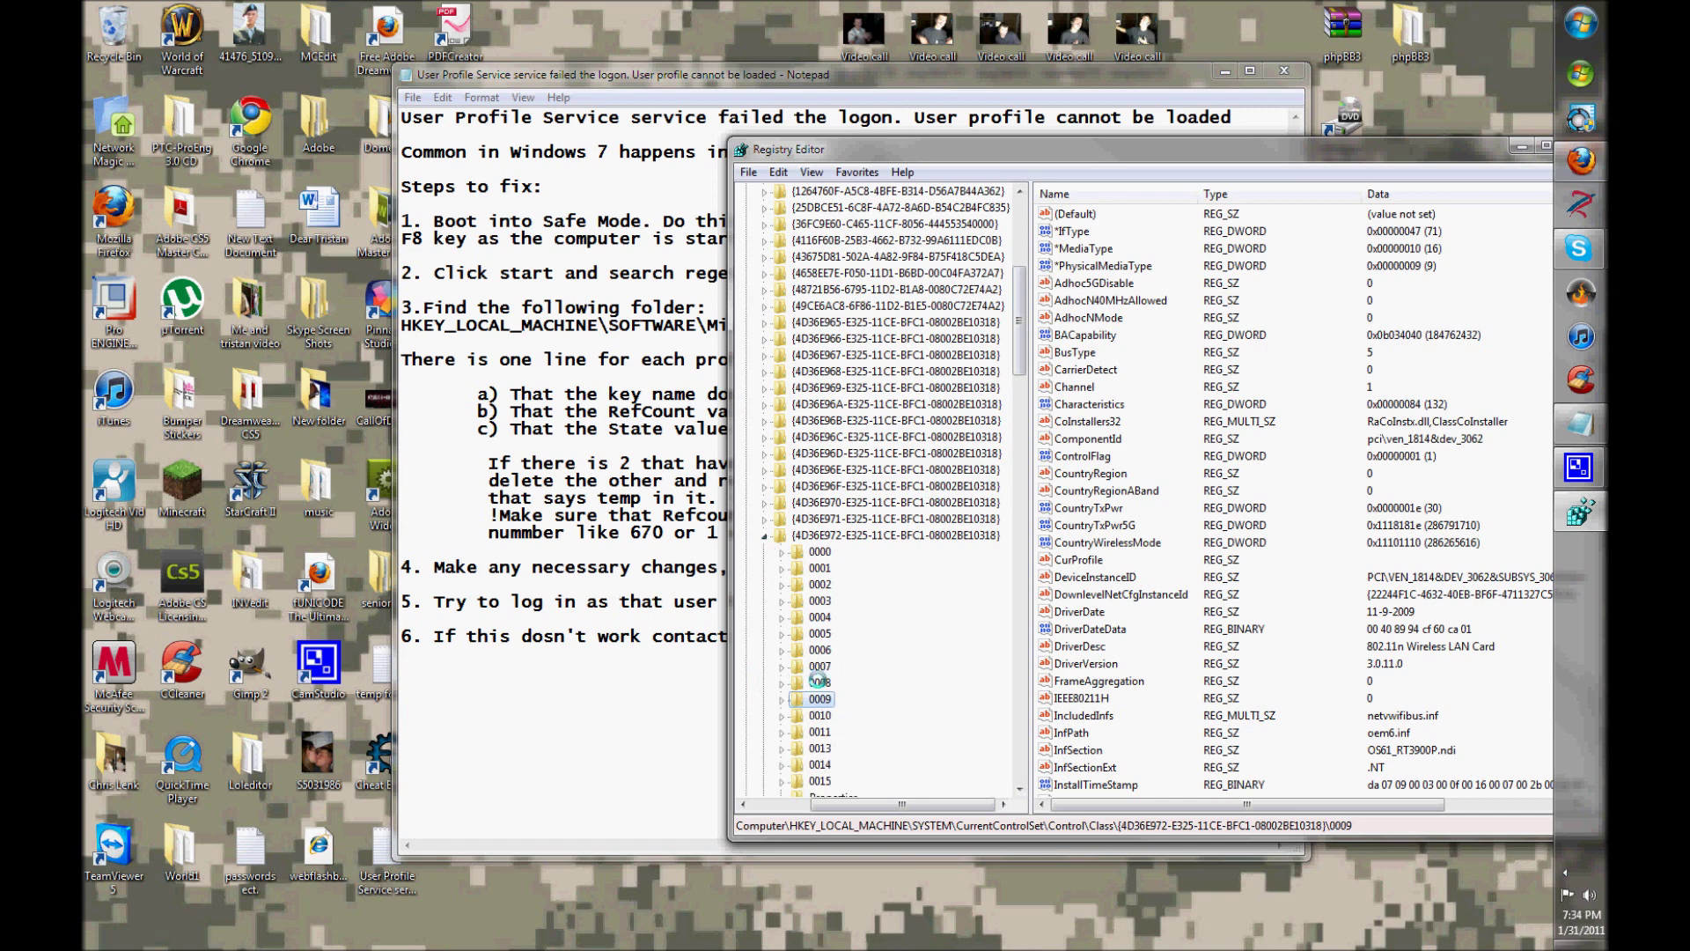
{"action": "scroll", "coordinate": [755, 493], "scroll_direction": "down", "scroll_amount": 1}
{"action": "key", "text": "Left"}
{"action": "key", "text": "Left"}
{"action": "key", "text": "Left"}
{"action": "key", "text": "Left"}
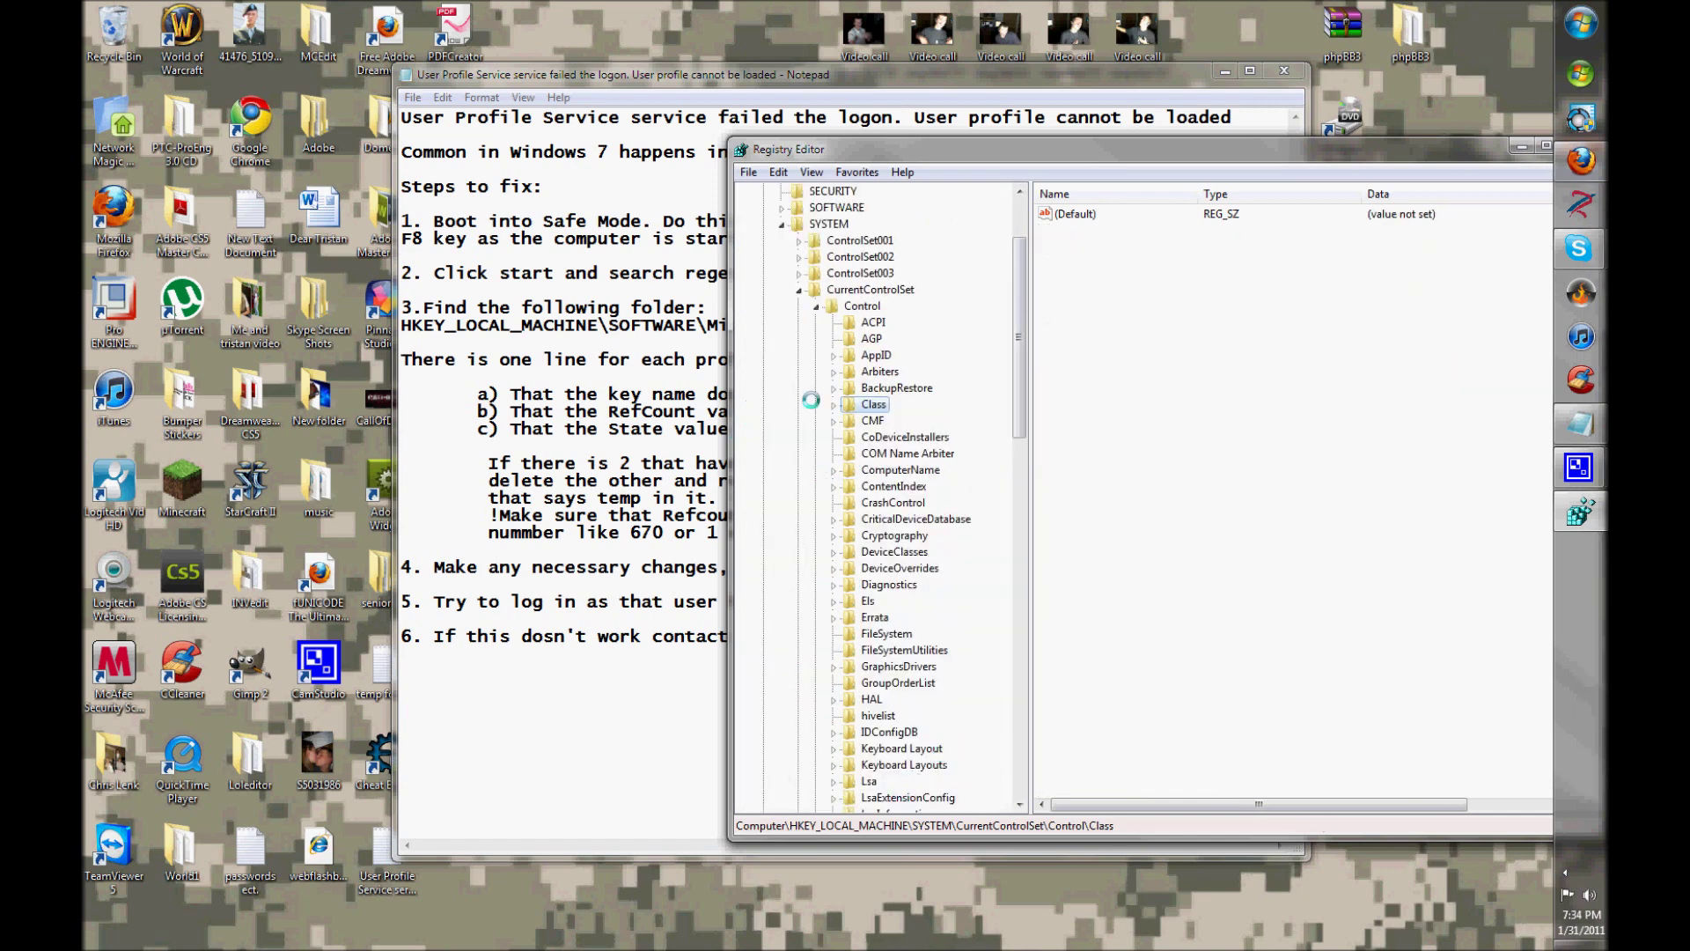
{"action": "left_click", "coordinate": [814, 305]}
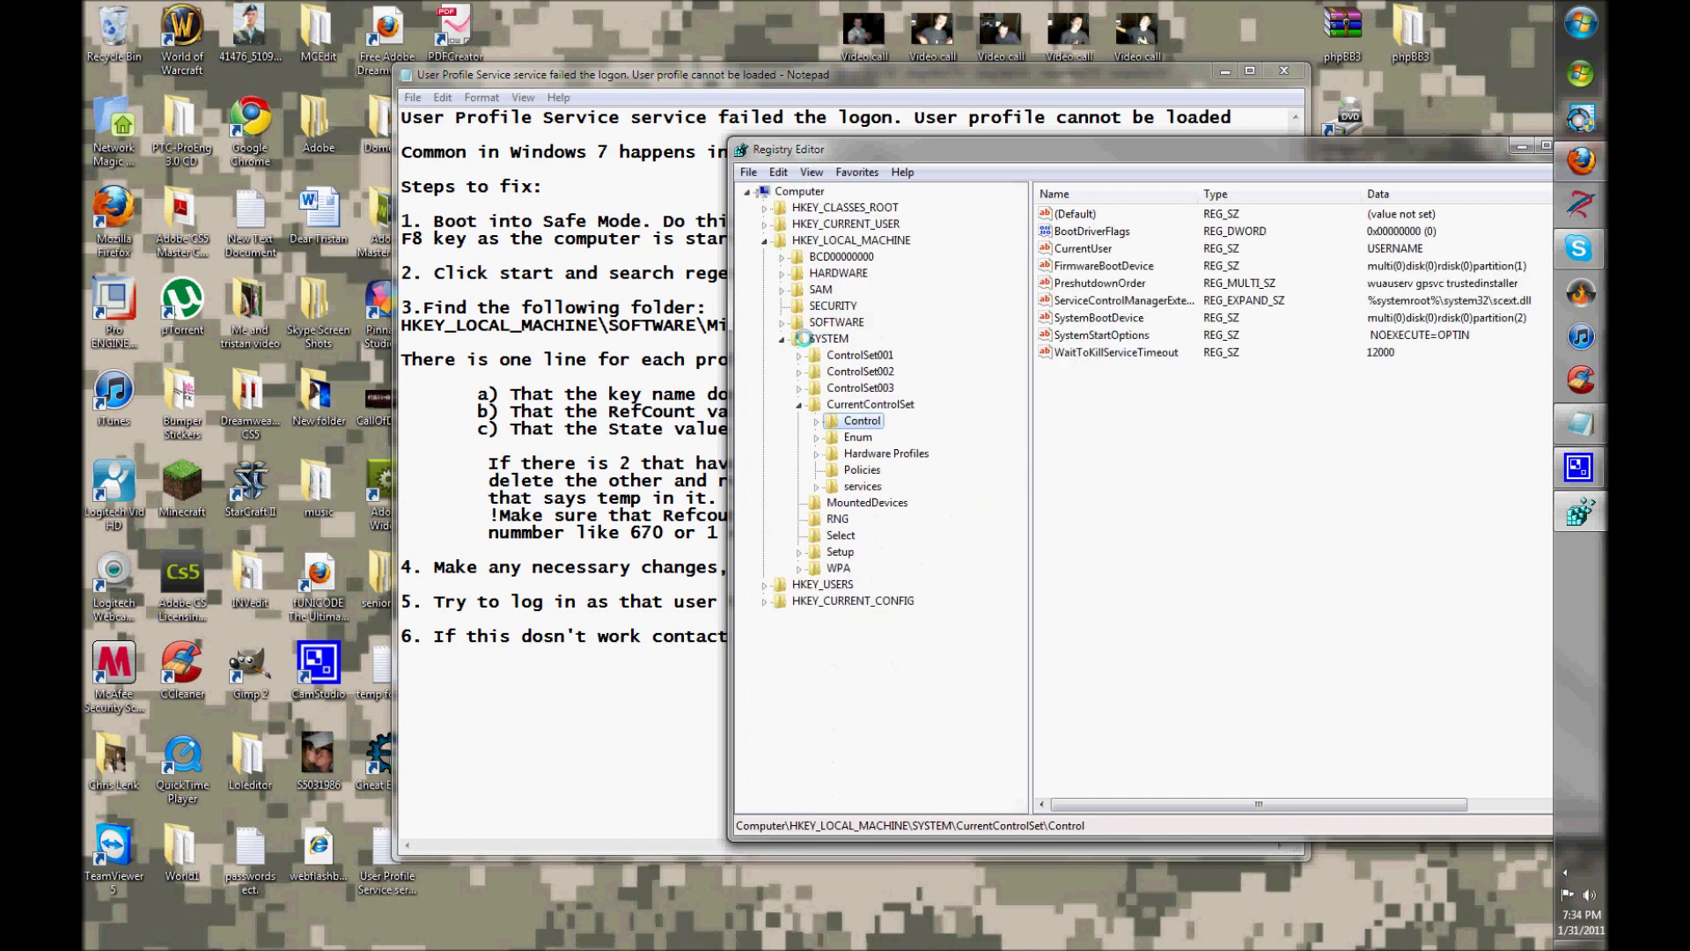
{"action": "left_click", "coordinate": [797, 404]}
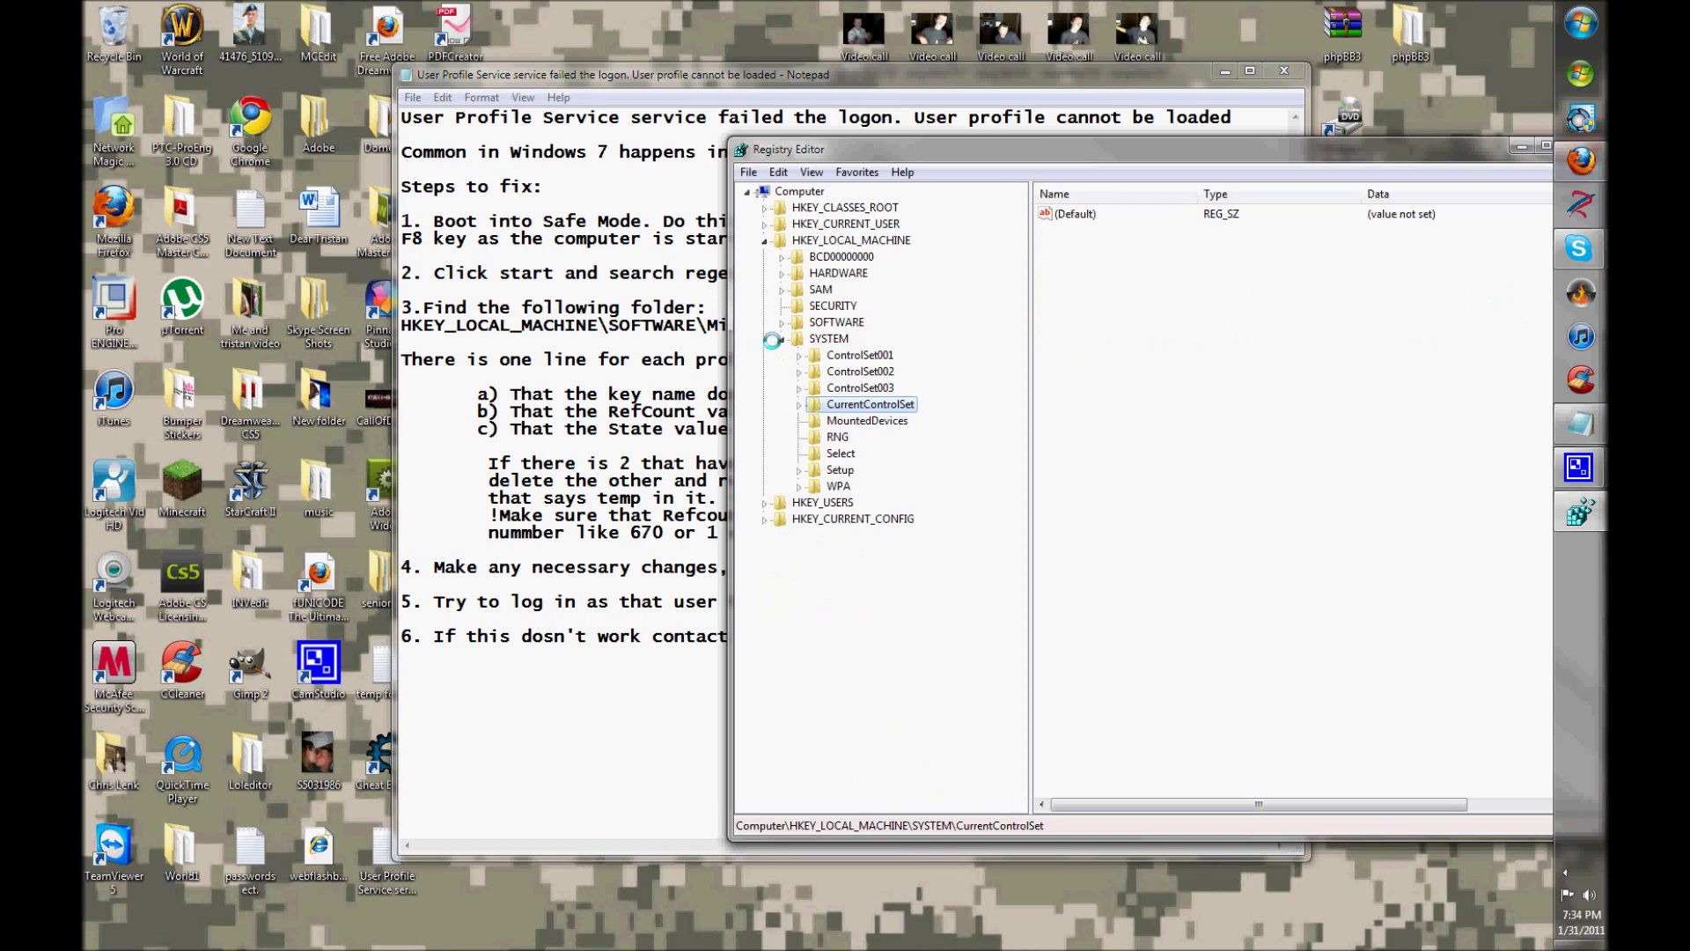
{"action": "left_click", "coordinate": [780, 340]}
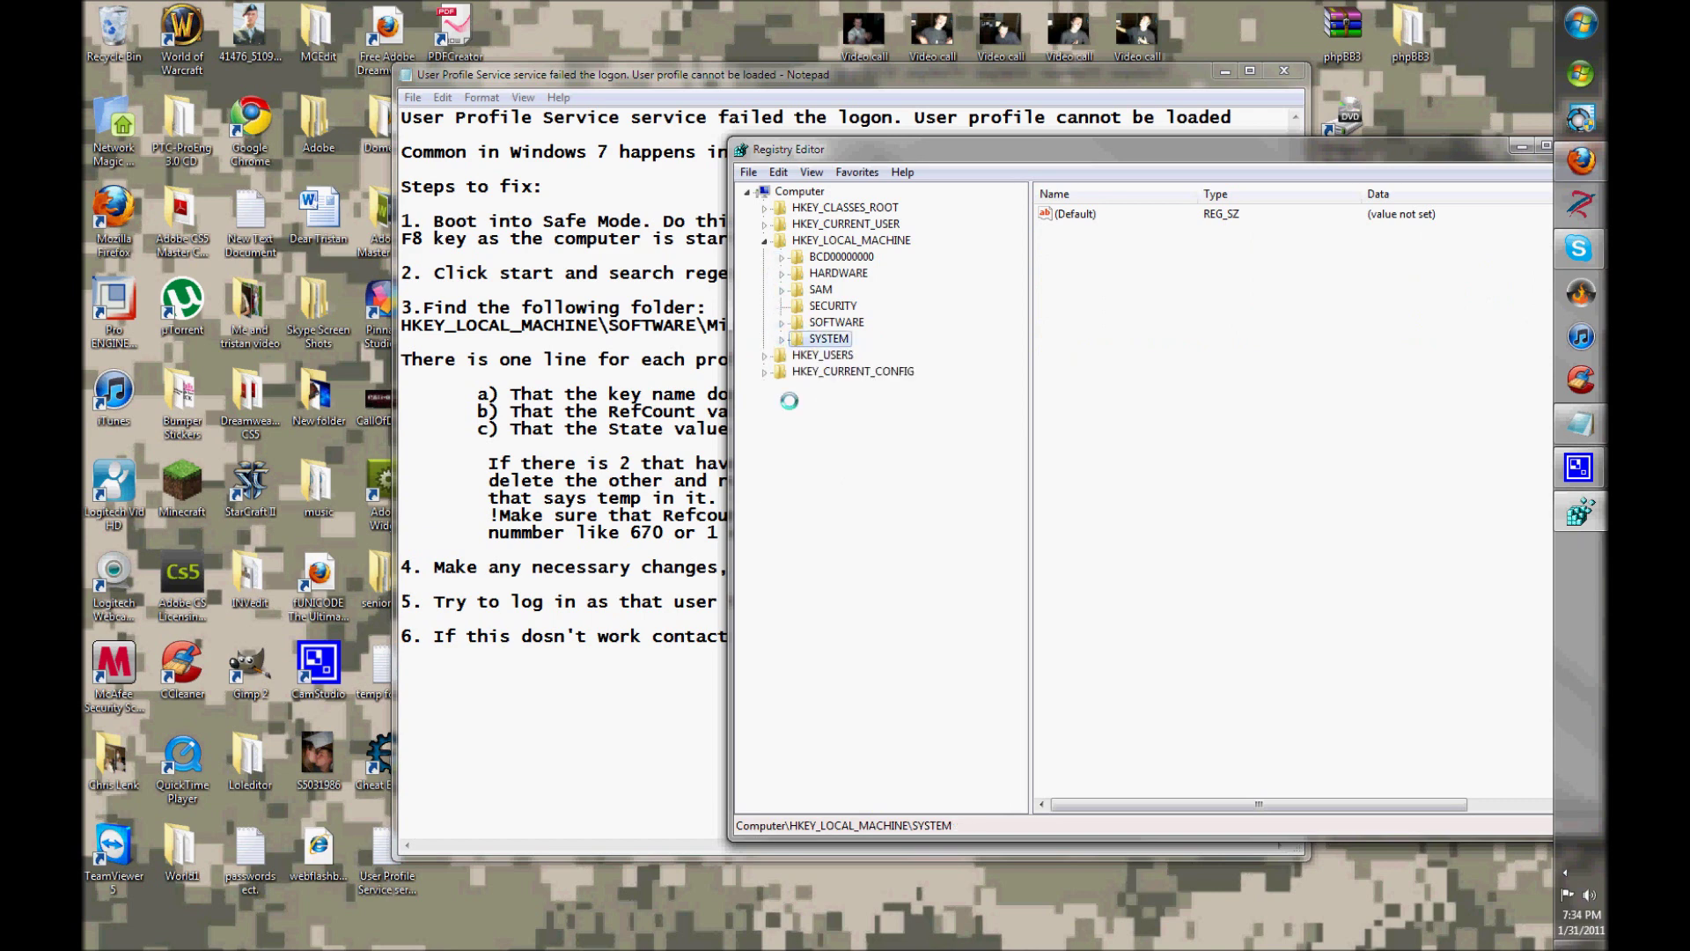
{"action": "left_click", "coordinate": [764, 241]}
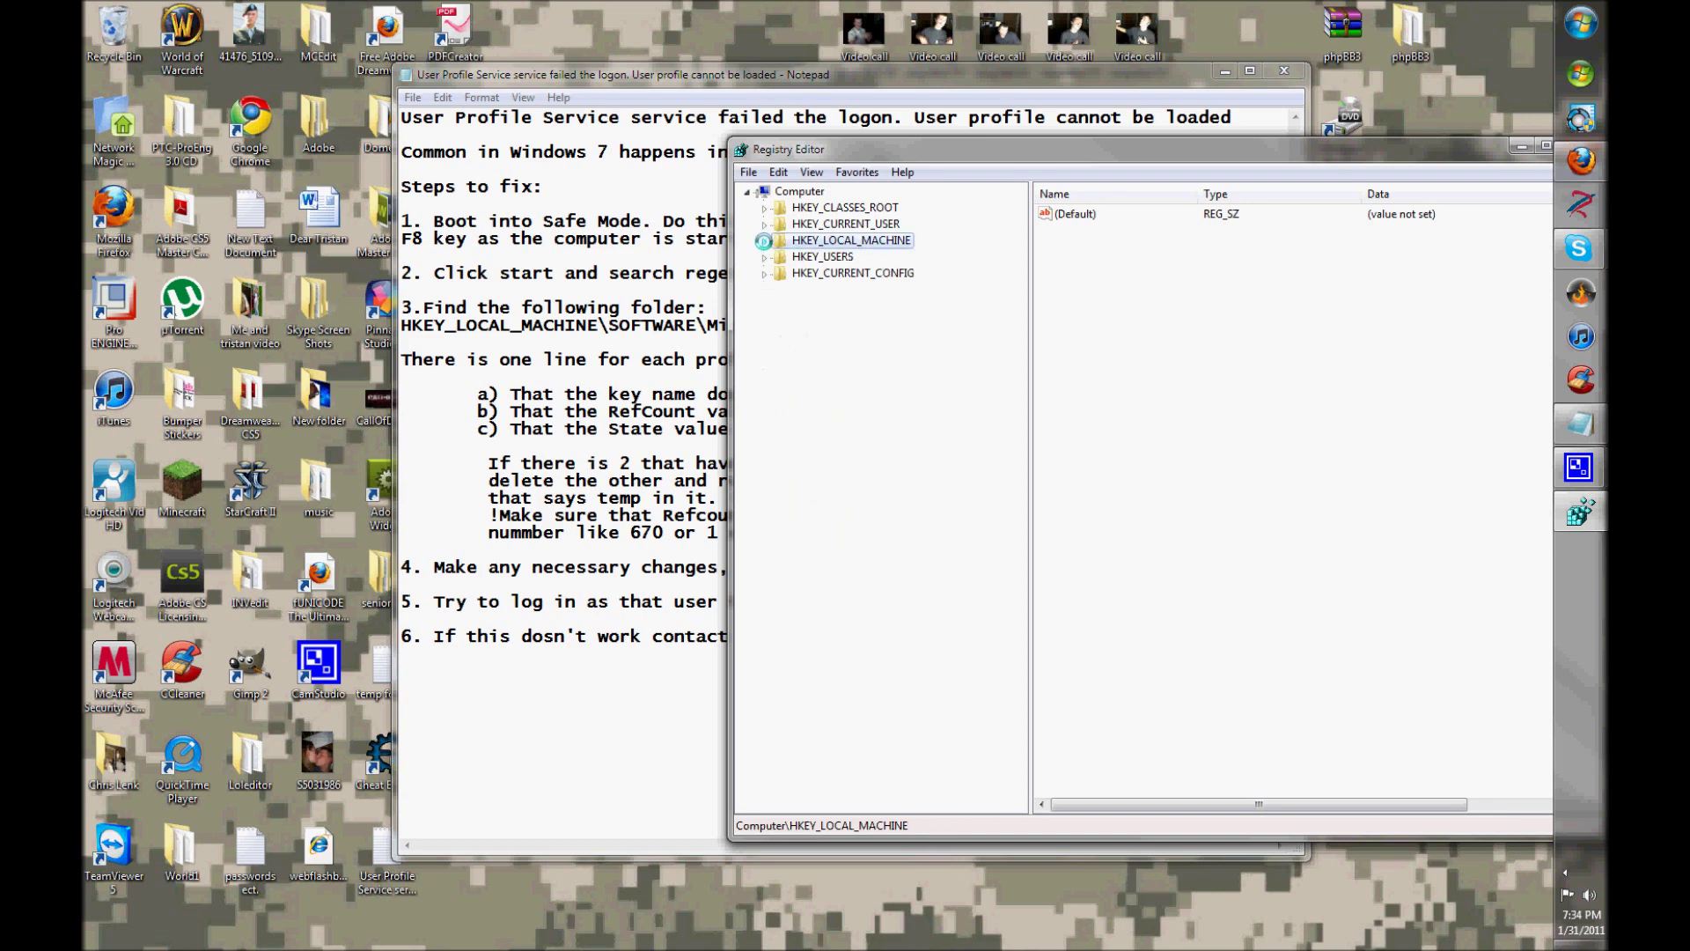
{"action": "left_click", "coordinate": [764, 240]}
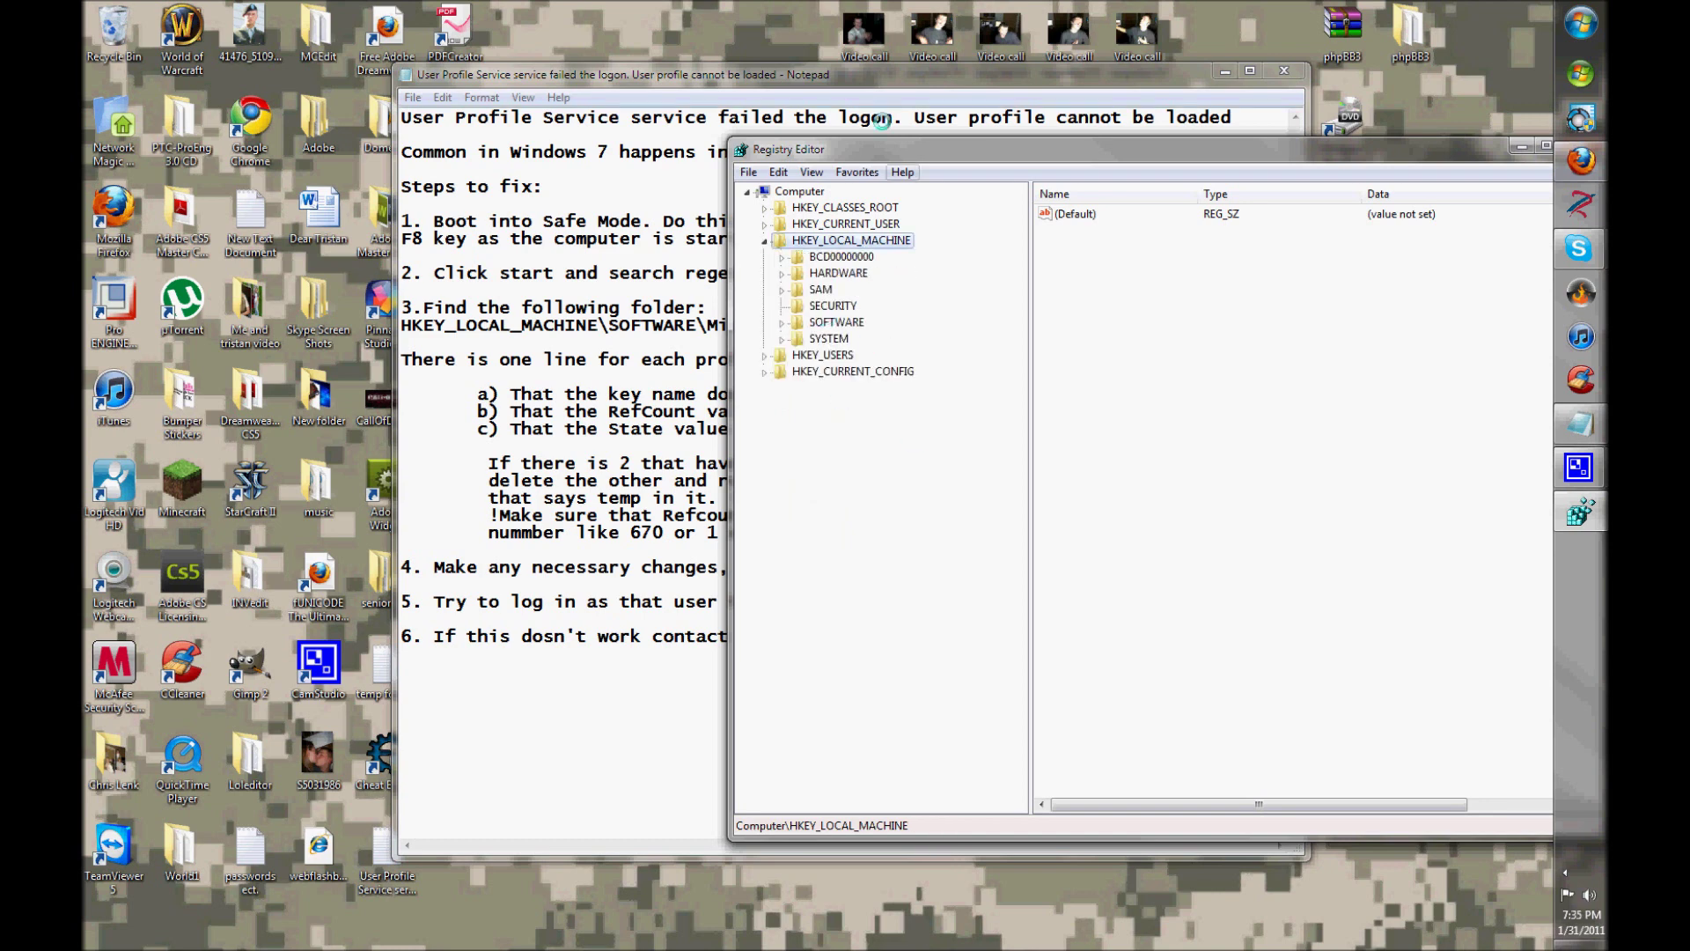
{"action": "left_click", "coordinate": [635, 220]}
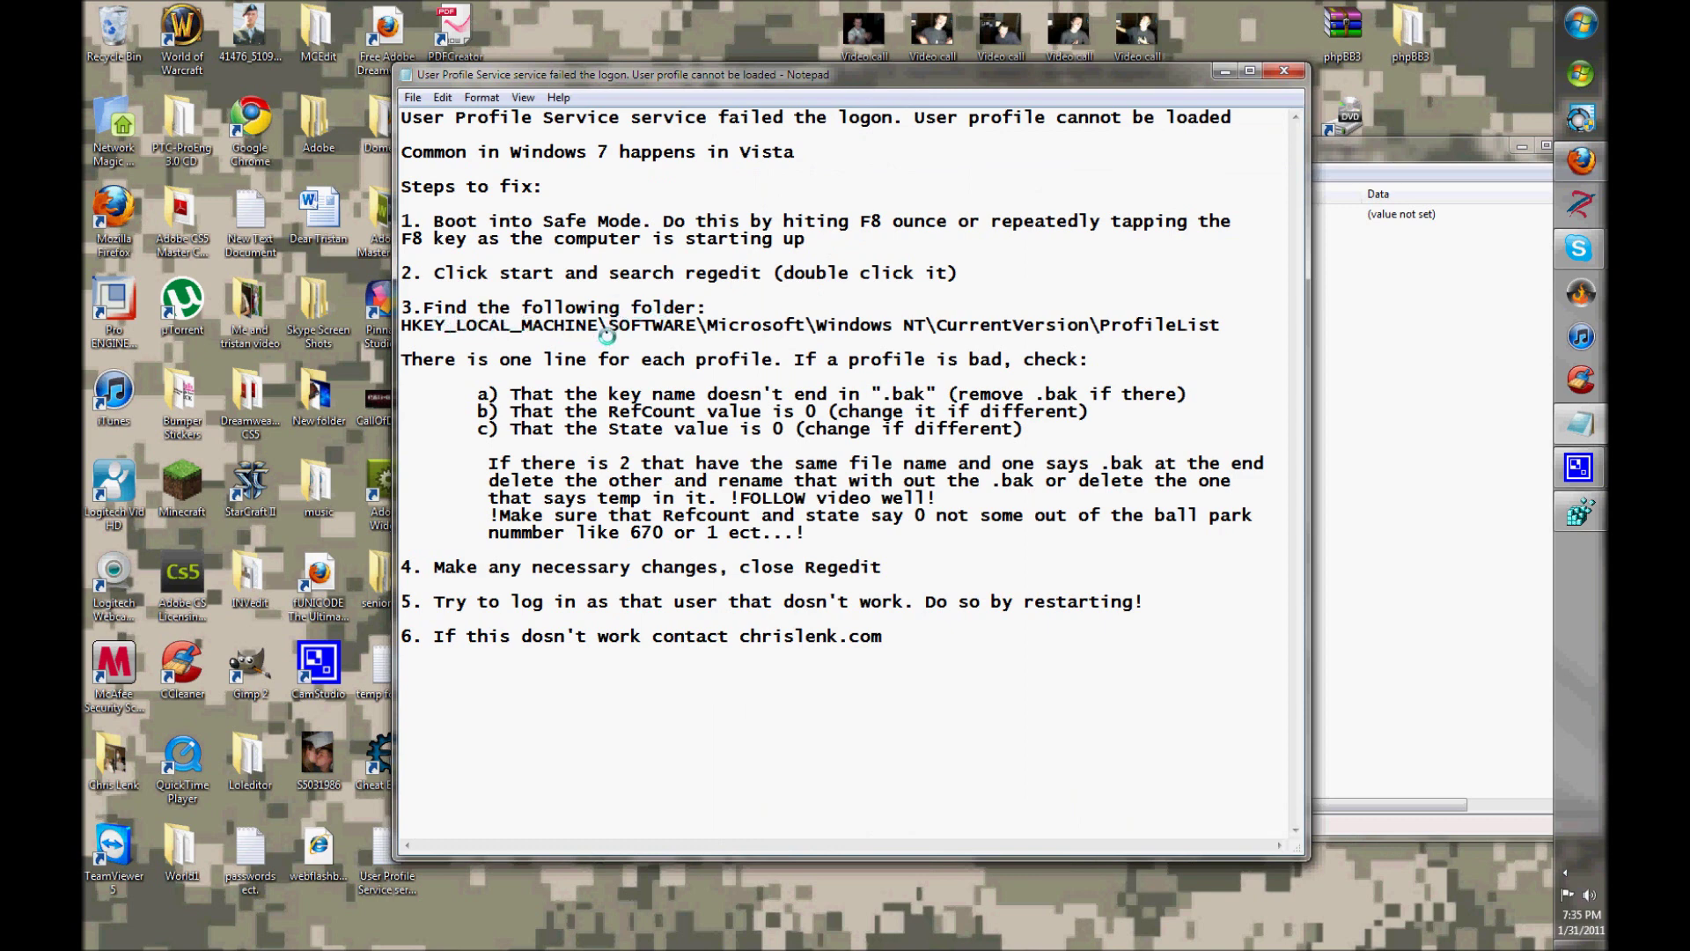
Check the ProfileList registry path in the notes, then return to Registry Editor
{"action": "left_click", "coordinate": [728, 325]}
{"action": "double_click", "coordinate": [1210, 324]}
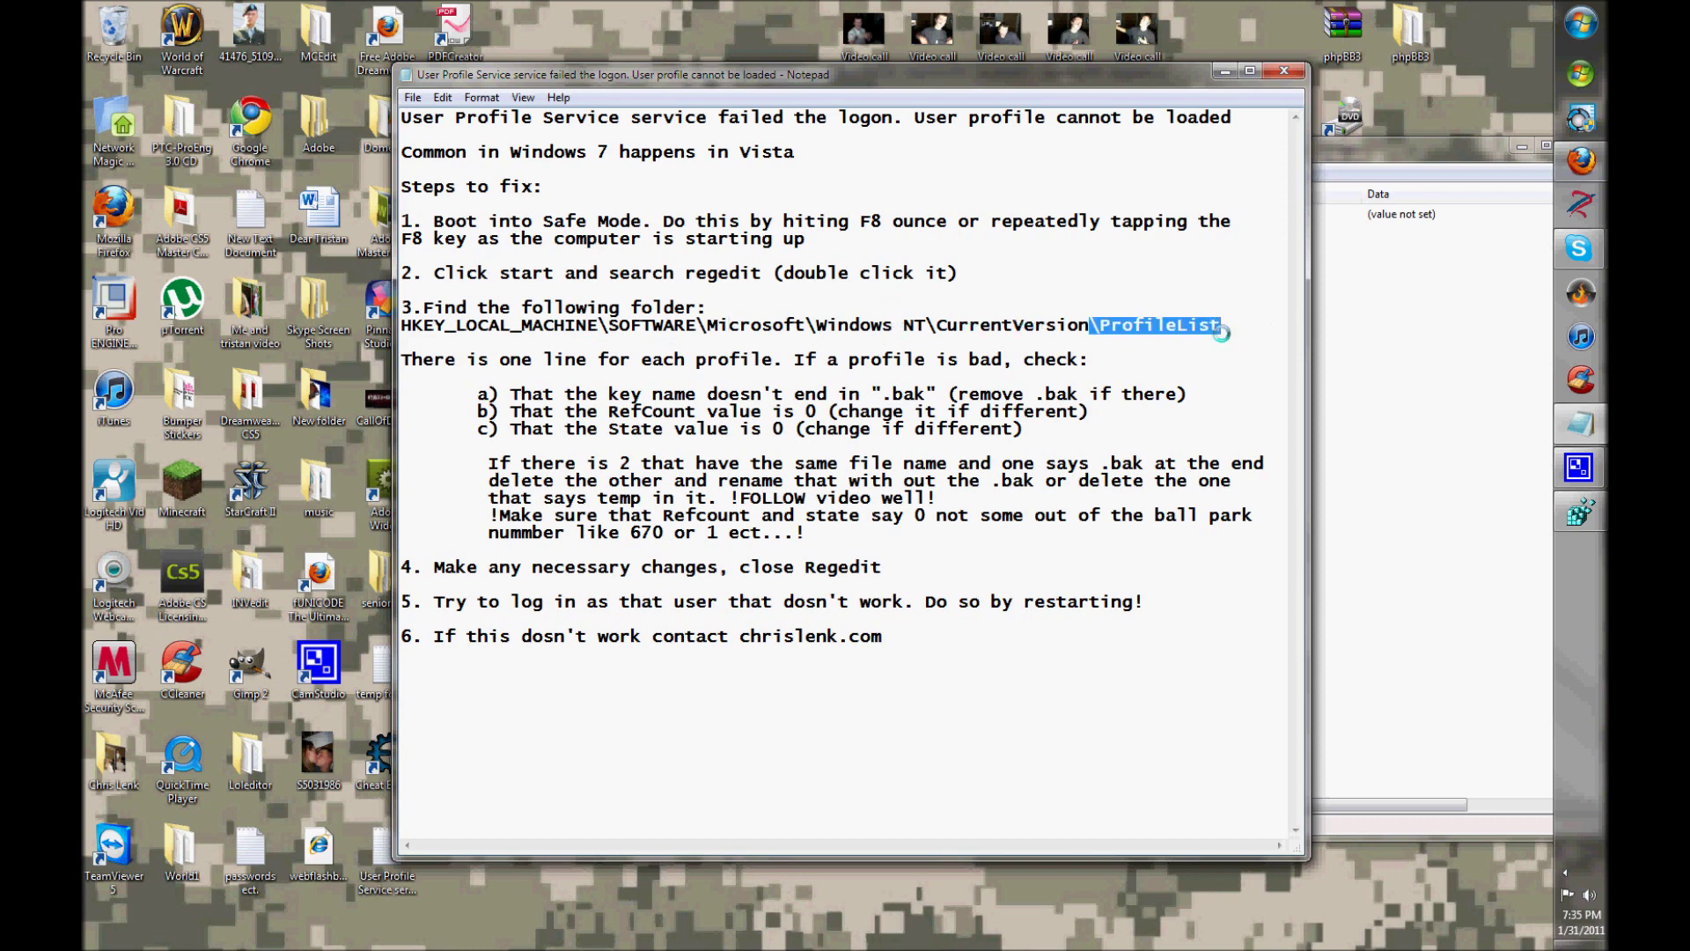
{"action": "left_click", "coordinate": [1227, 327]}
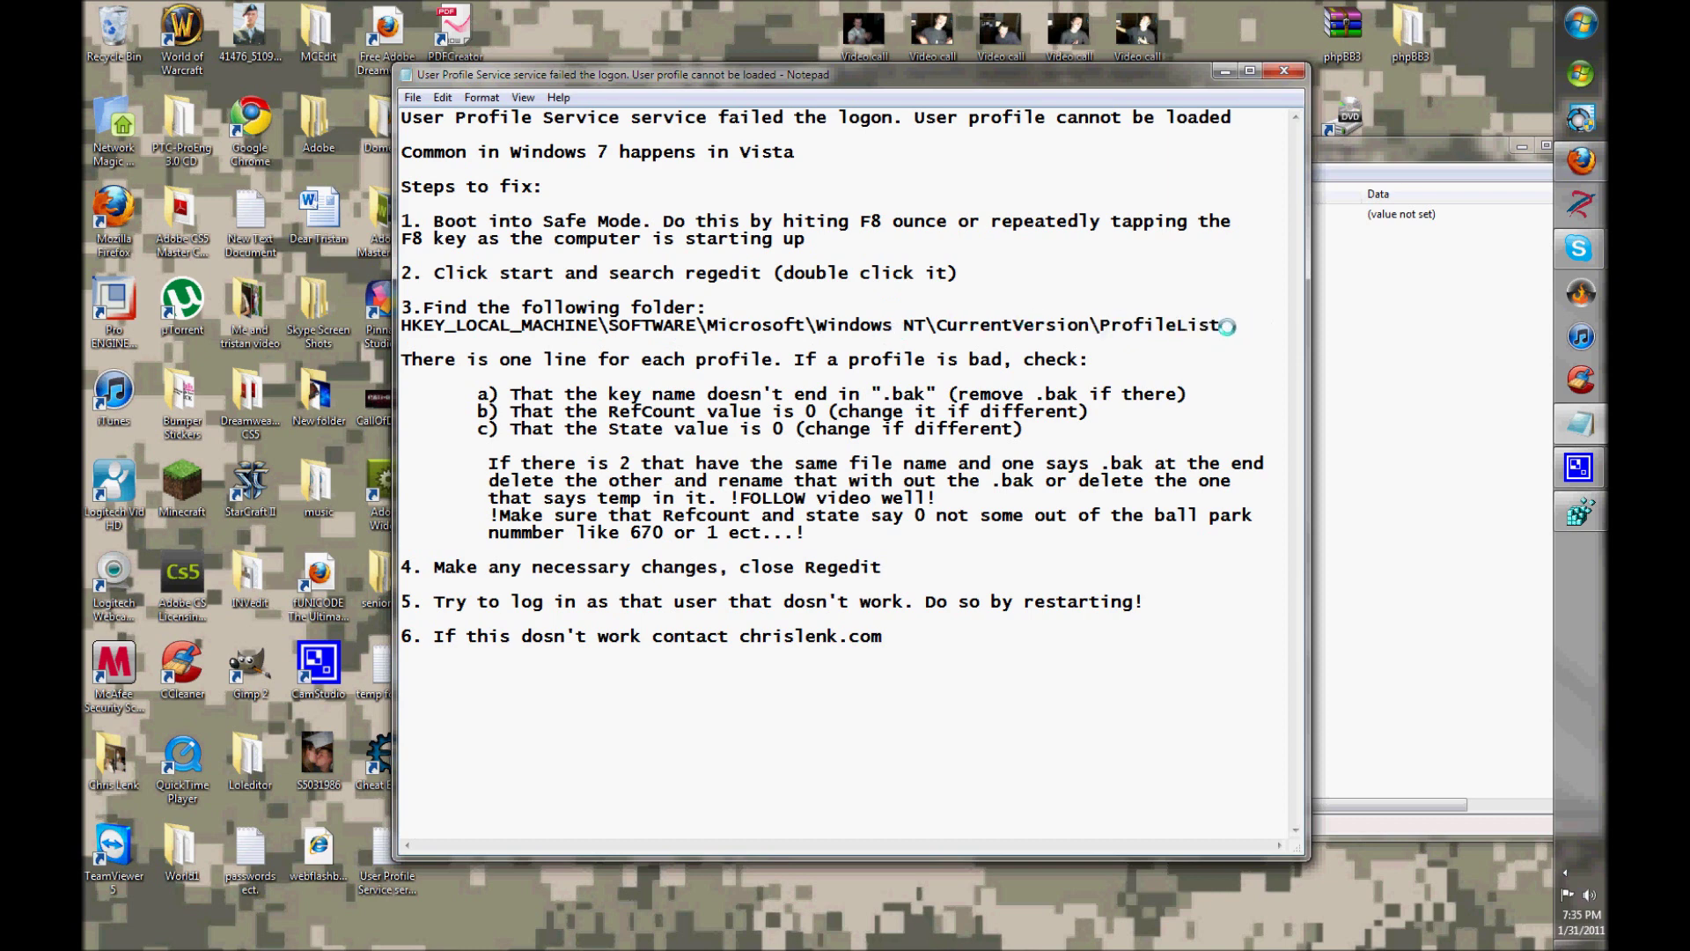
{"action": "left_click", "coordinate": [1356, 405]}
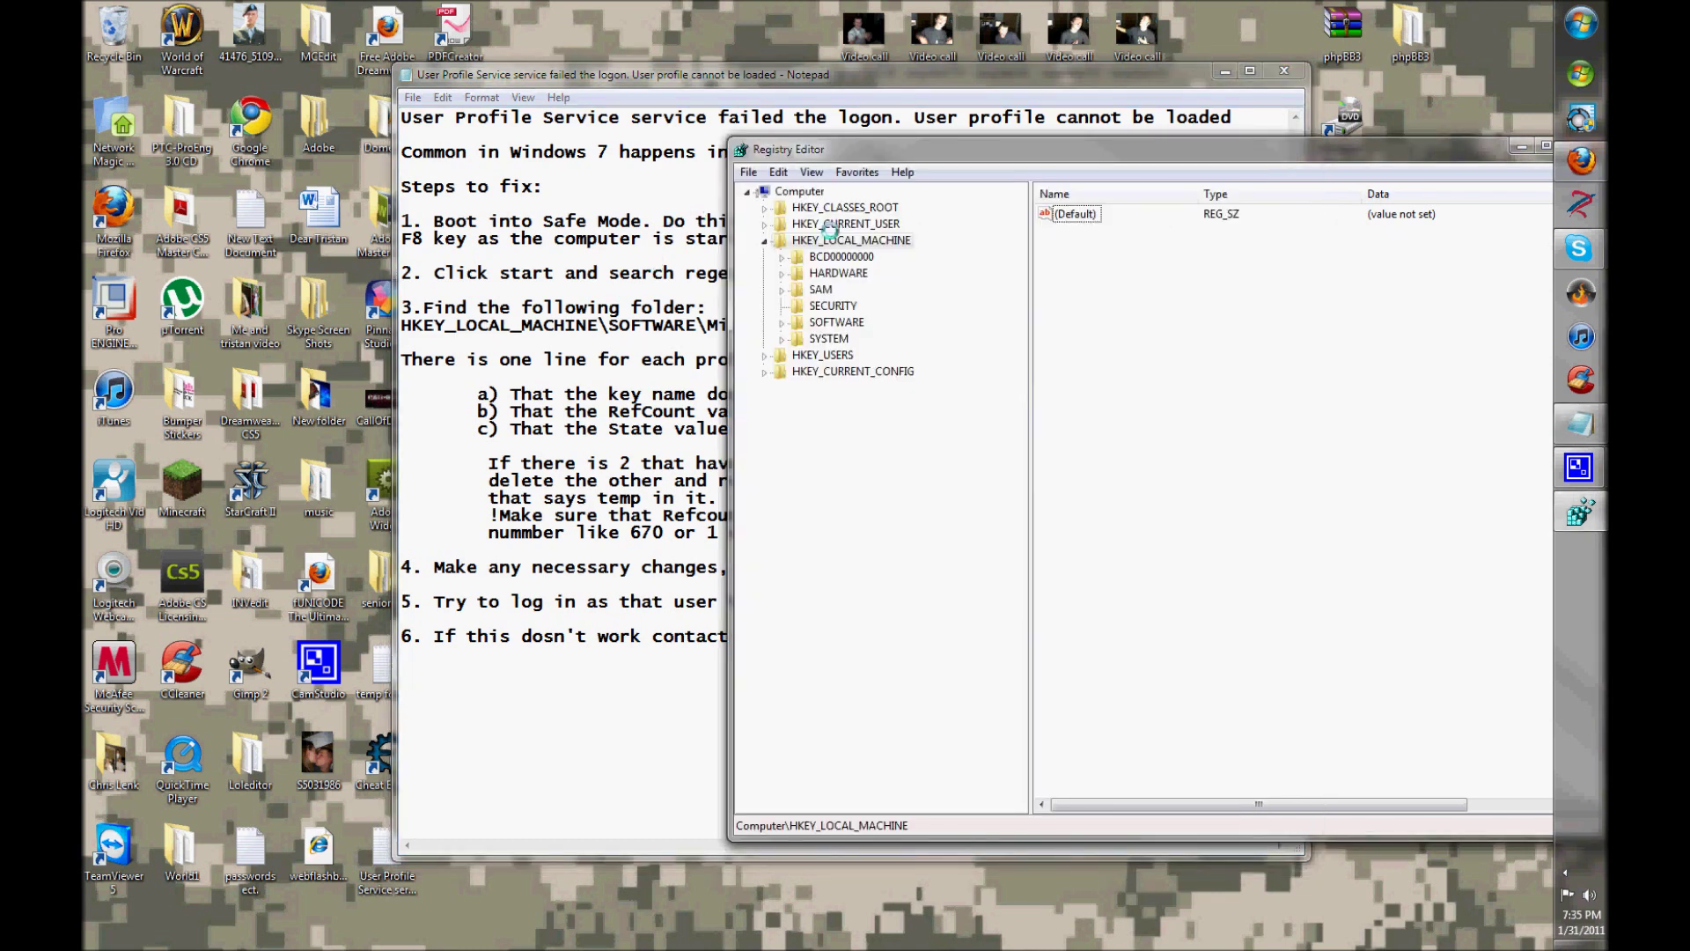
Expand SOFTWARE > Microsoft > Windows NT > CurrentVersion in the registry tree
{"action": "left_click", "coordinate": [780, 323]}
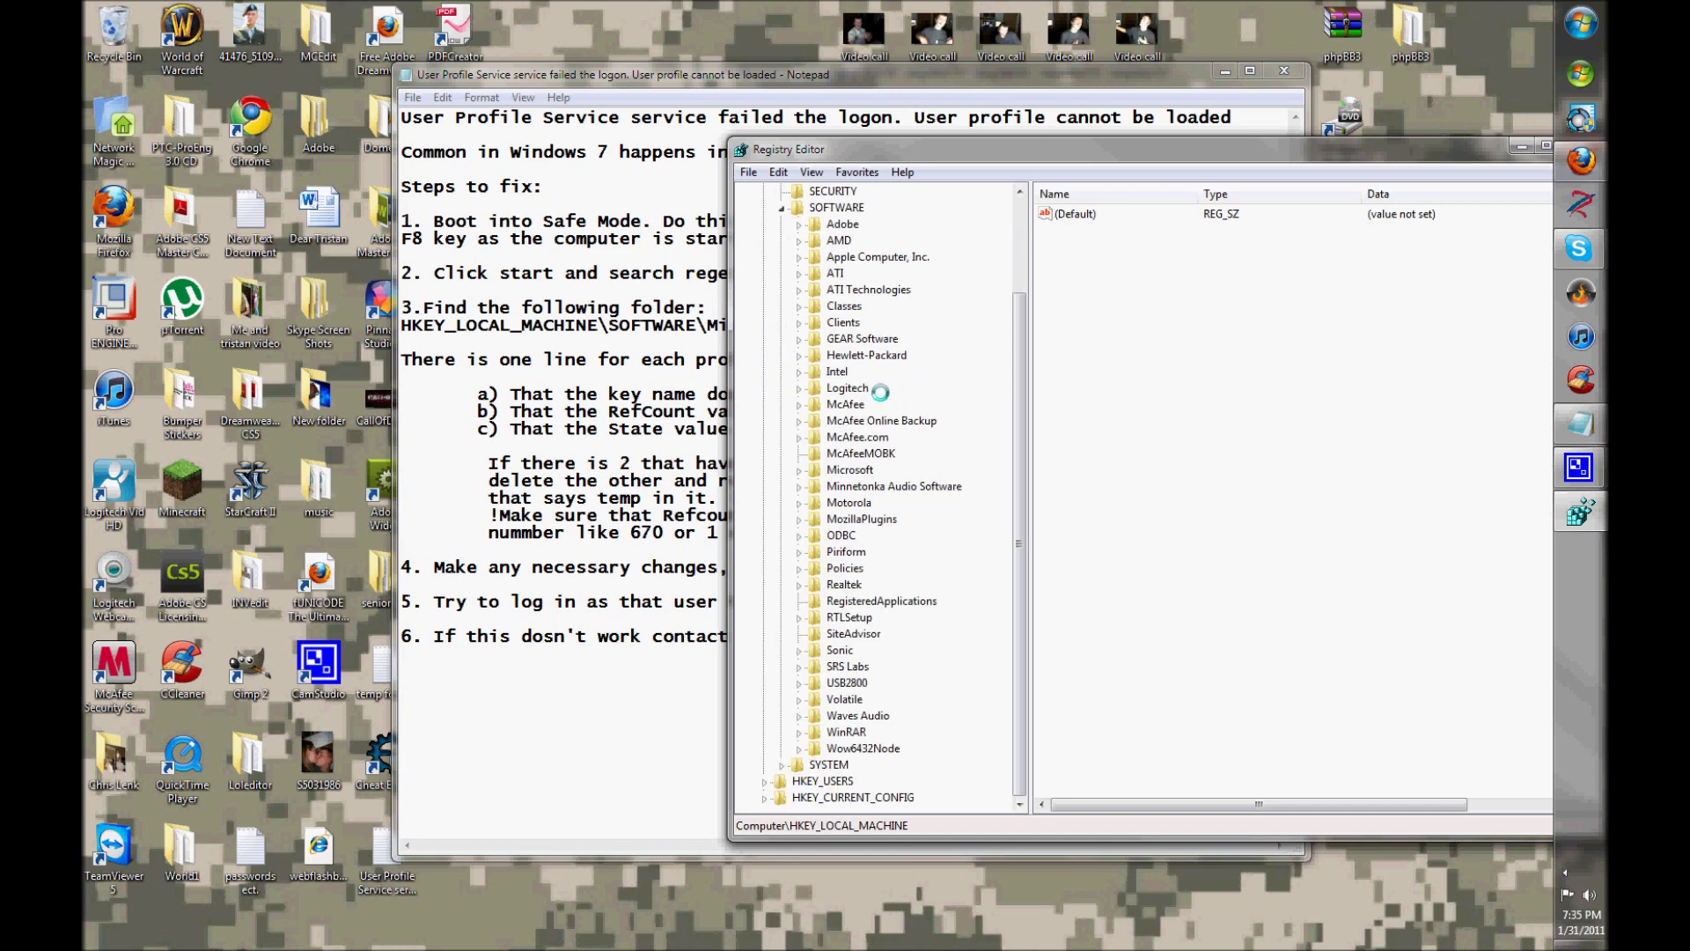
{"action": "left_click_drag", "start_coordinate": [763, 76], "coordinate": [454, 62]}
{"action": "key", "text": "alt+Tab"}
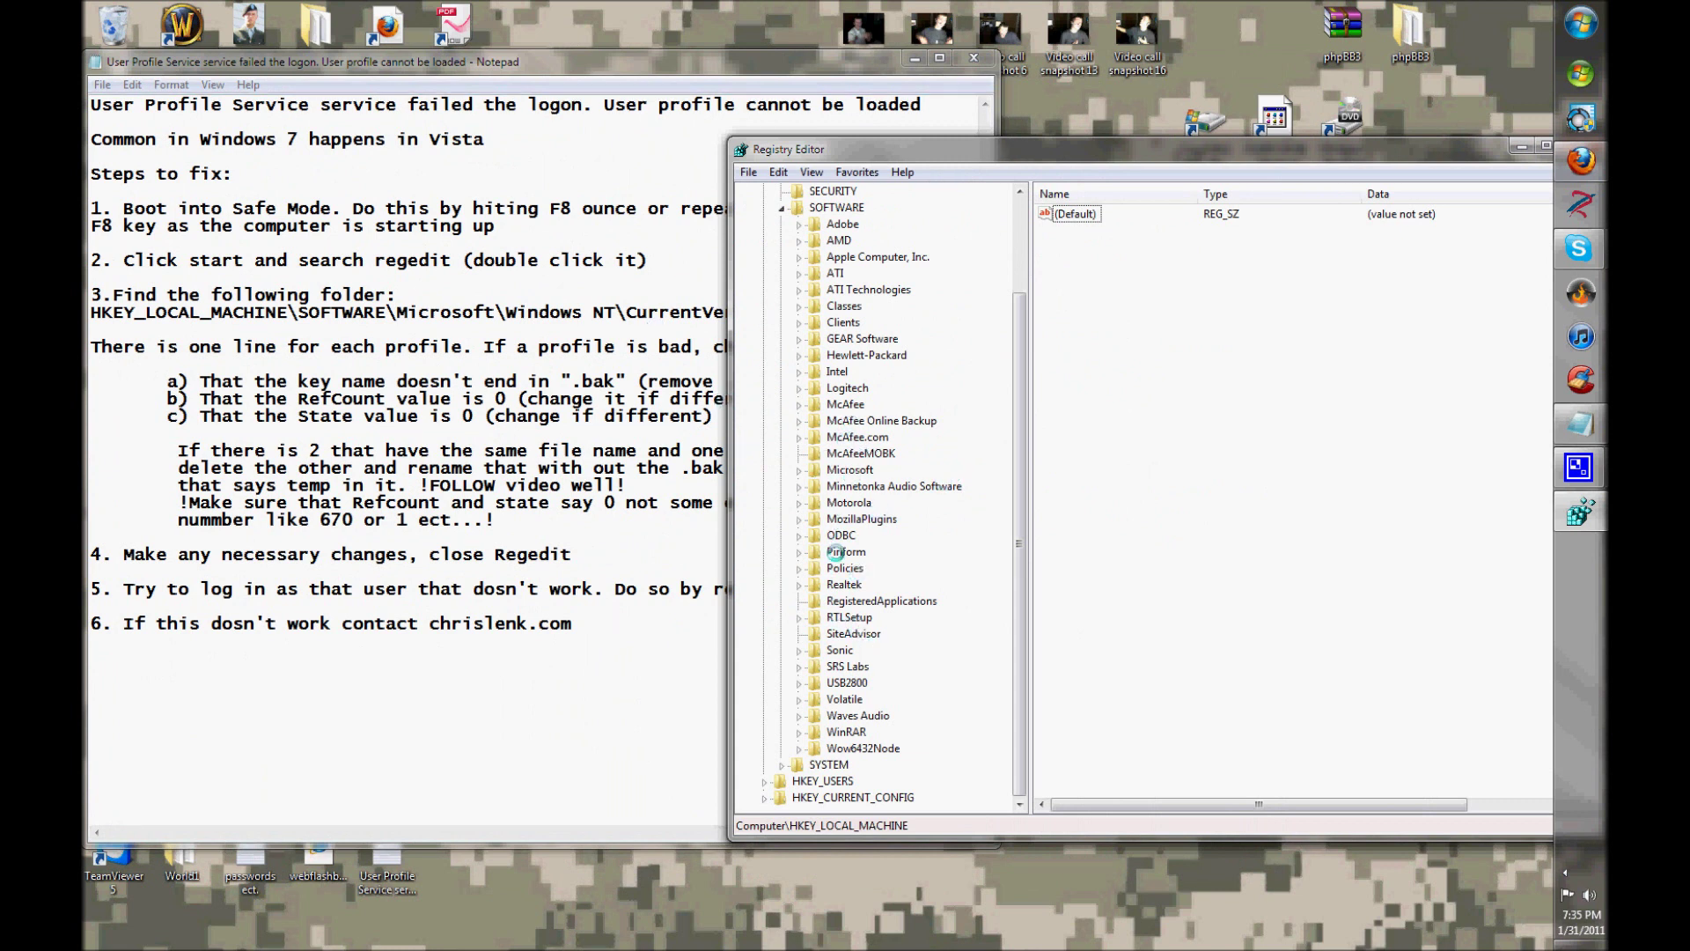
{"action": "left_click", "coordinate": [799, 470]}
{"action": "scroll", "coordinate": [927, 509], "scroll_direction": "down", "scroll_amount": 4}
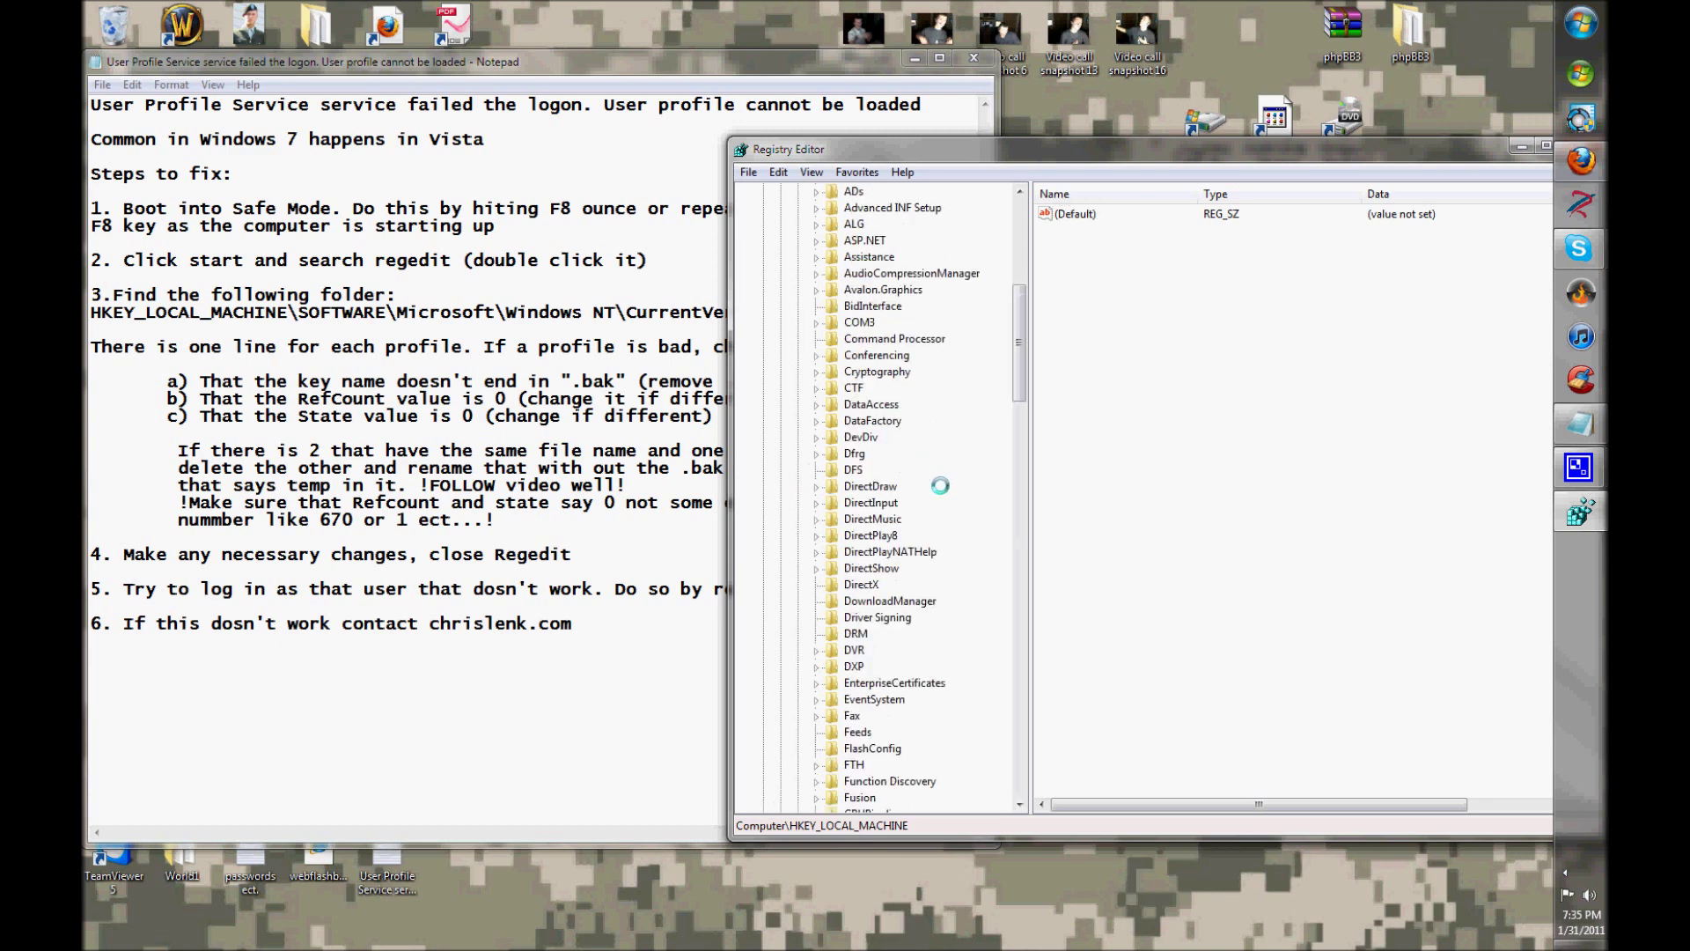
{"action": "scroll", "coordinate": [927, 509], "scroll_direction": "down", "scroll_amount": 11}
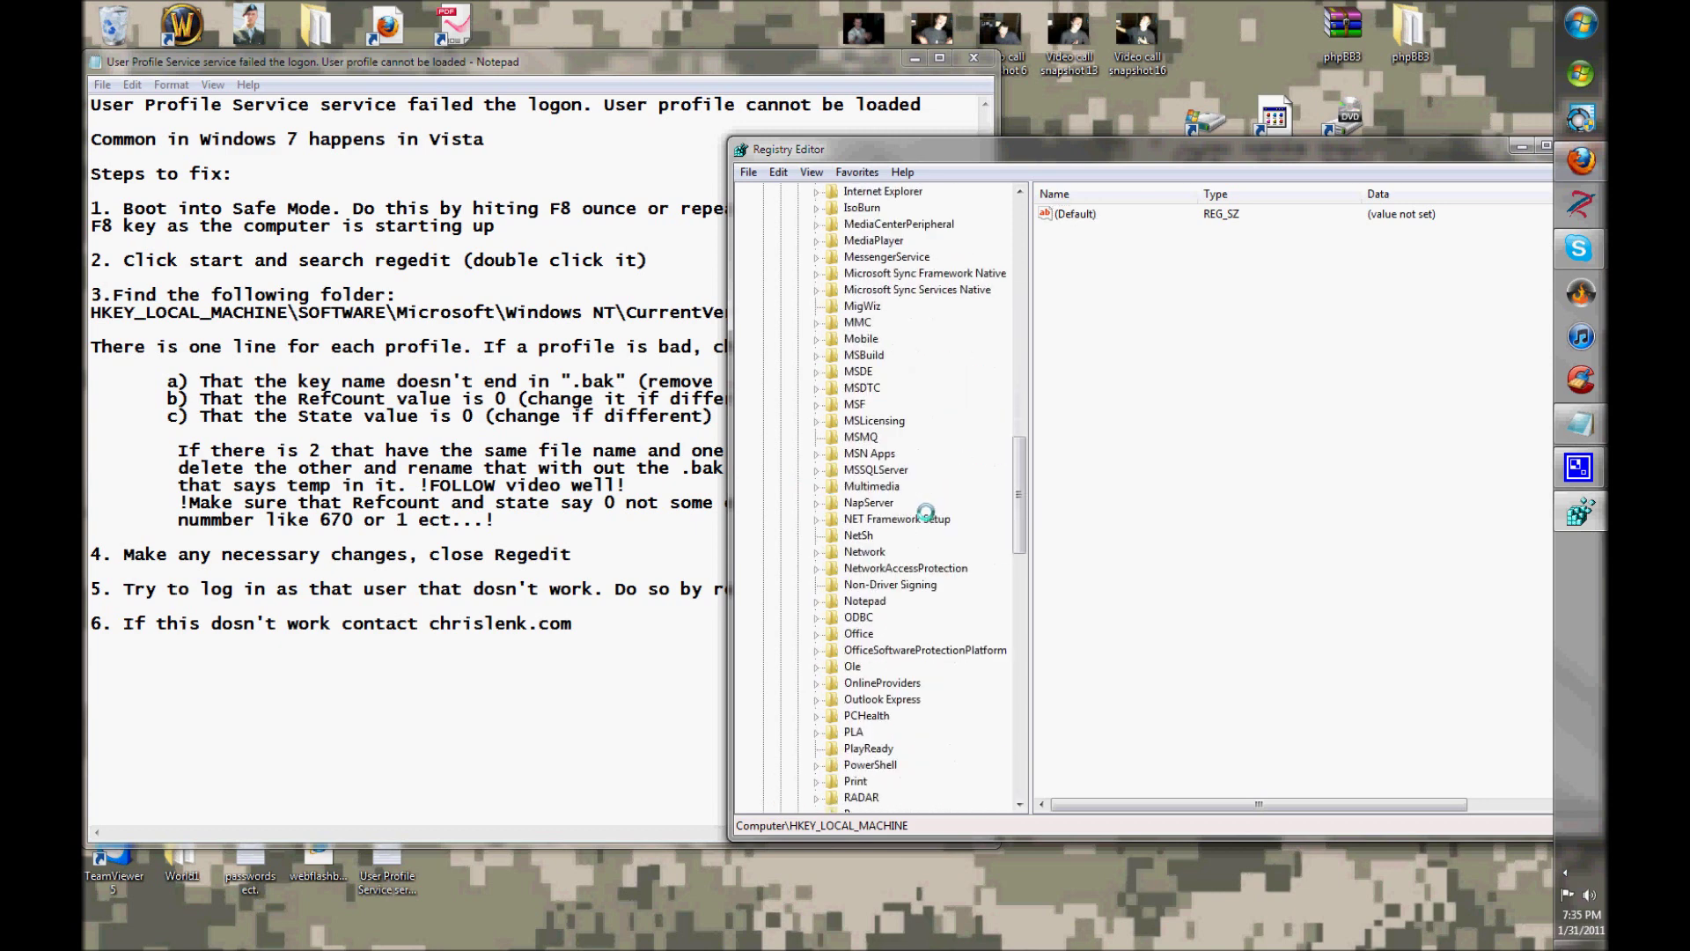
{"action": "left_click", "coordinate": [885, 505]}
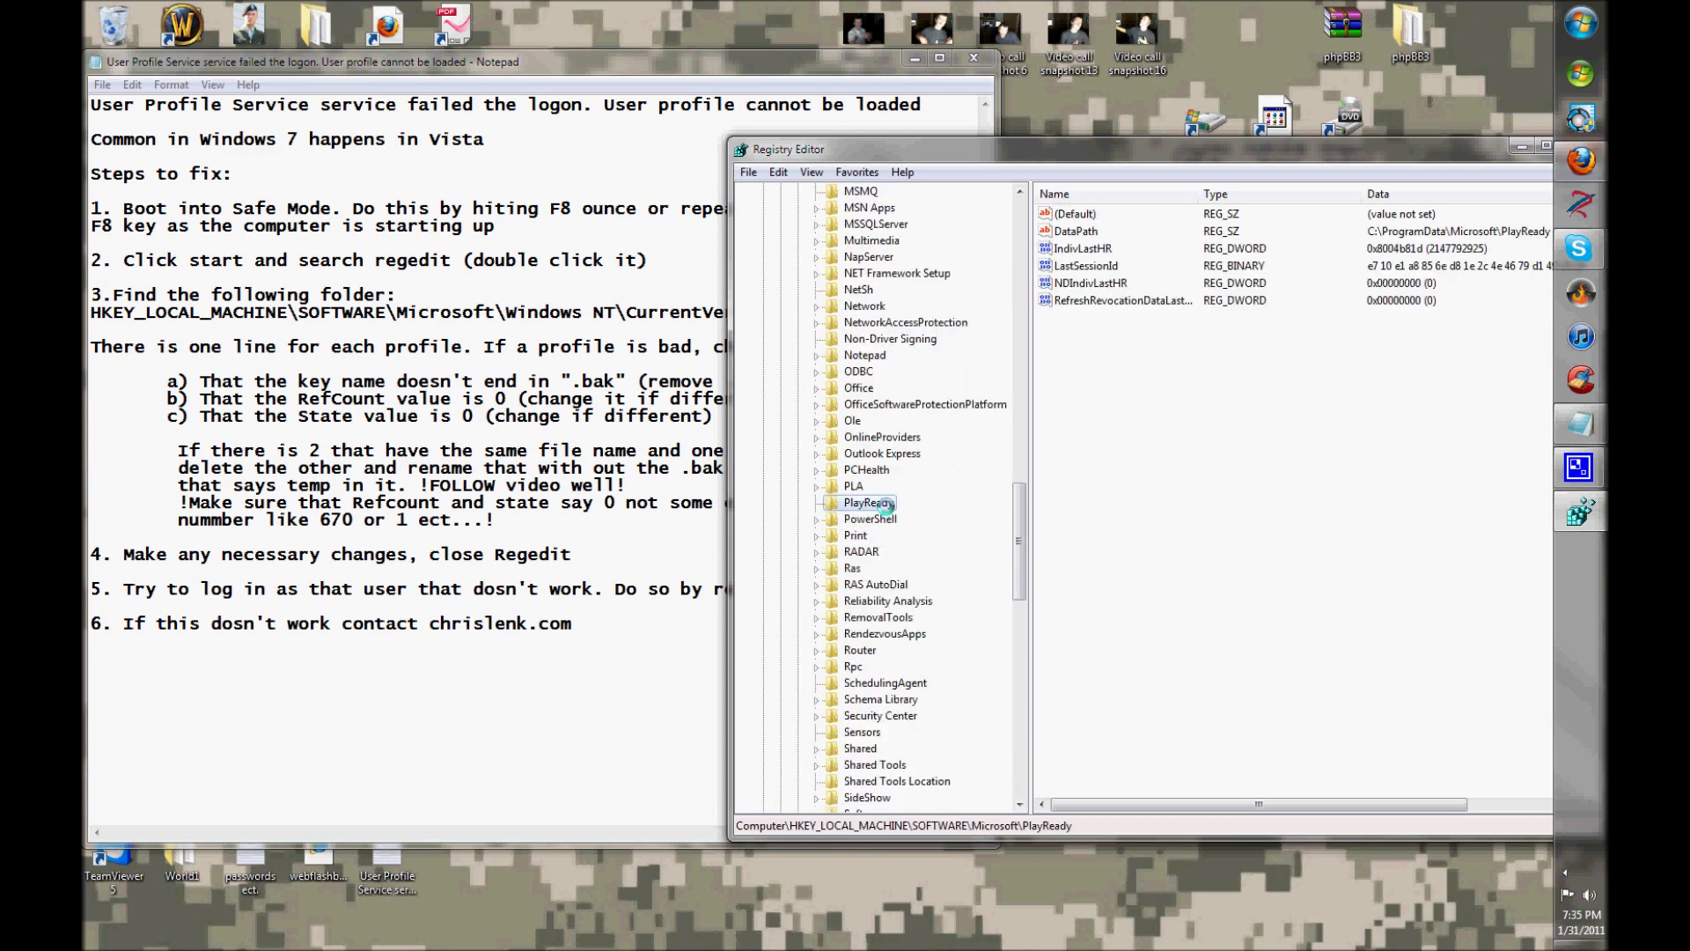
{"action": "key", "text": "w"}
{"action": "key", "text": "w"}
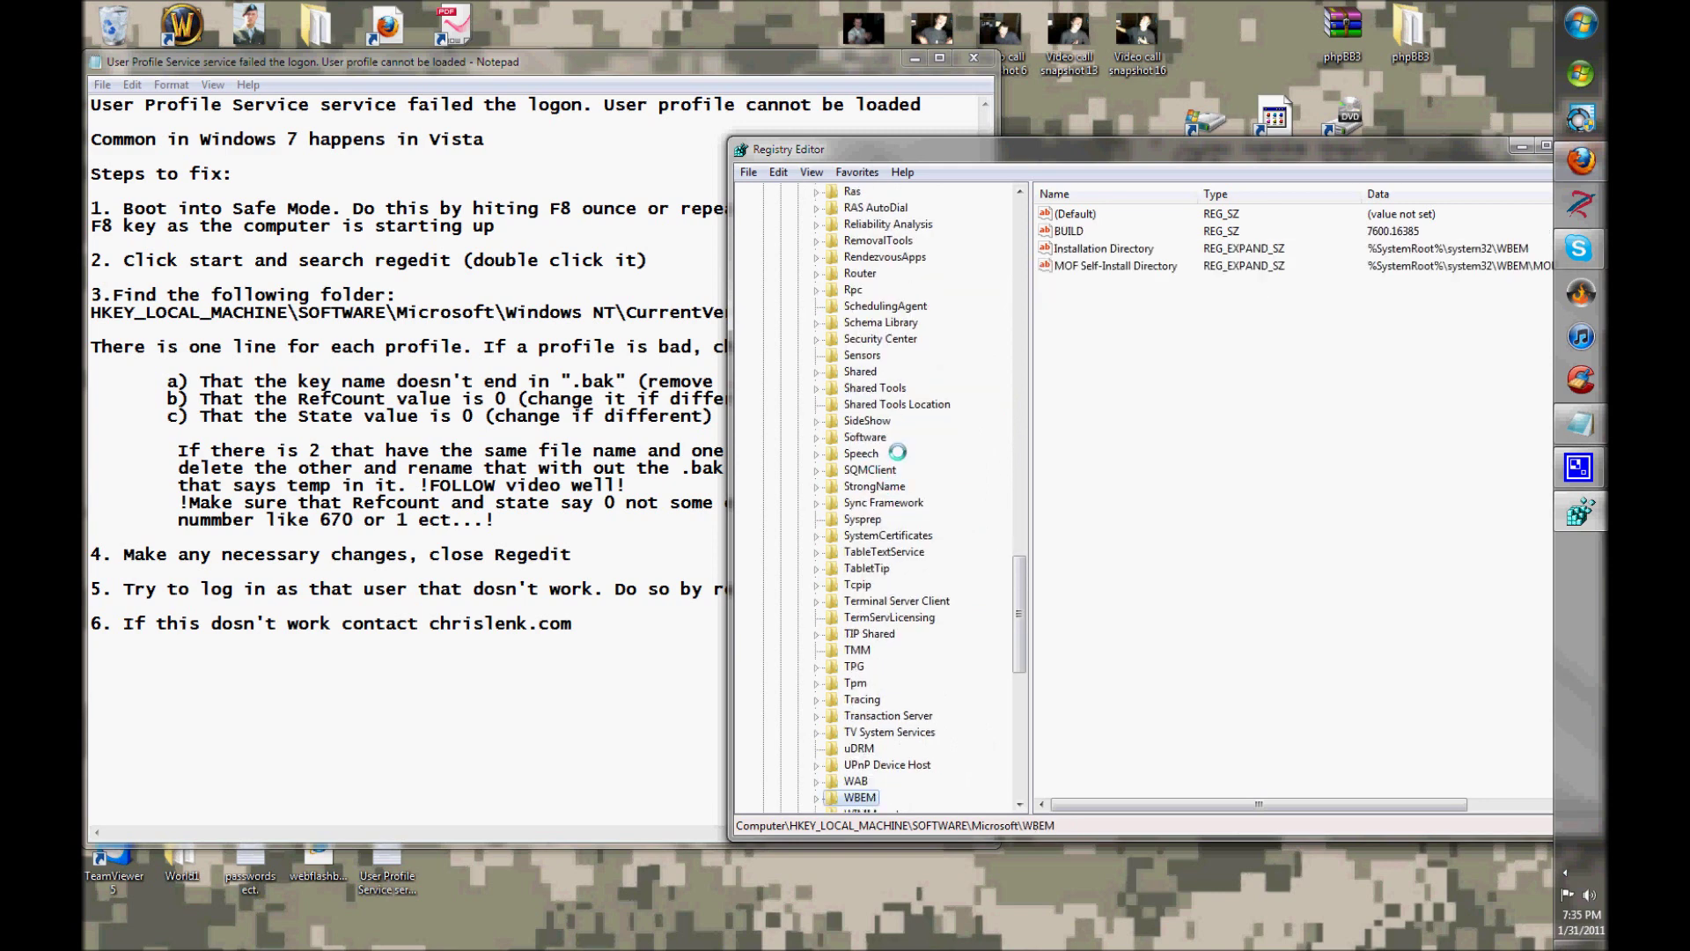
{"action": "key", "text": "w"}
{"action": "key", "text": "w"}
{"action": "key", "text": "w"}
{"action": "key", "text": "w"}
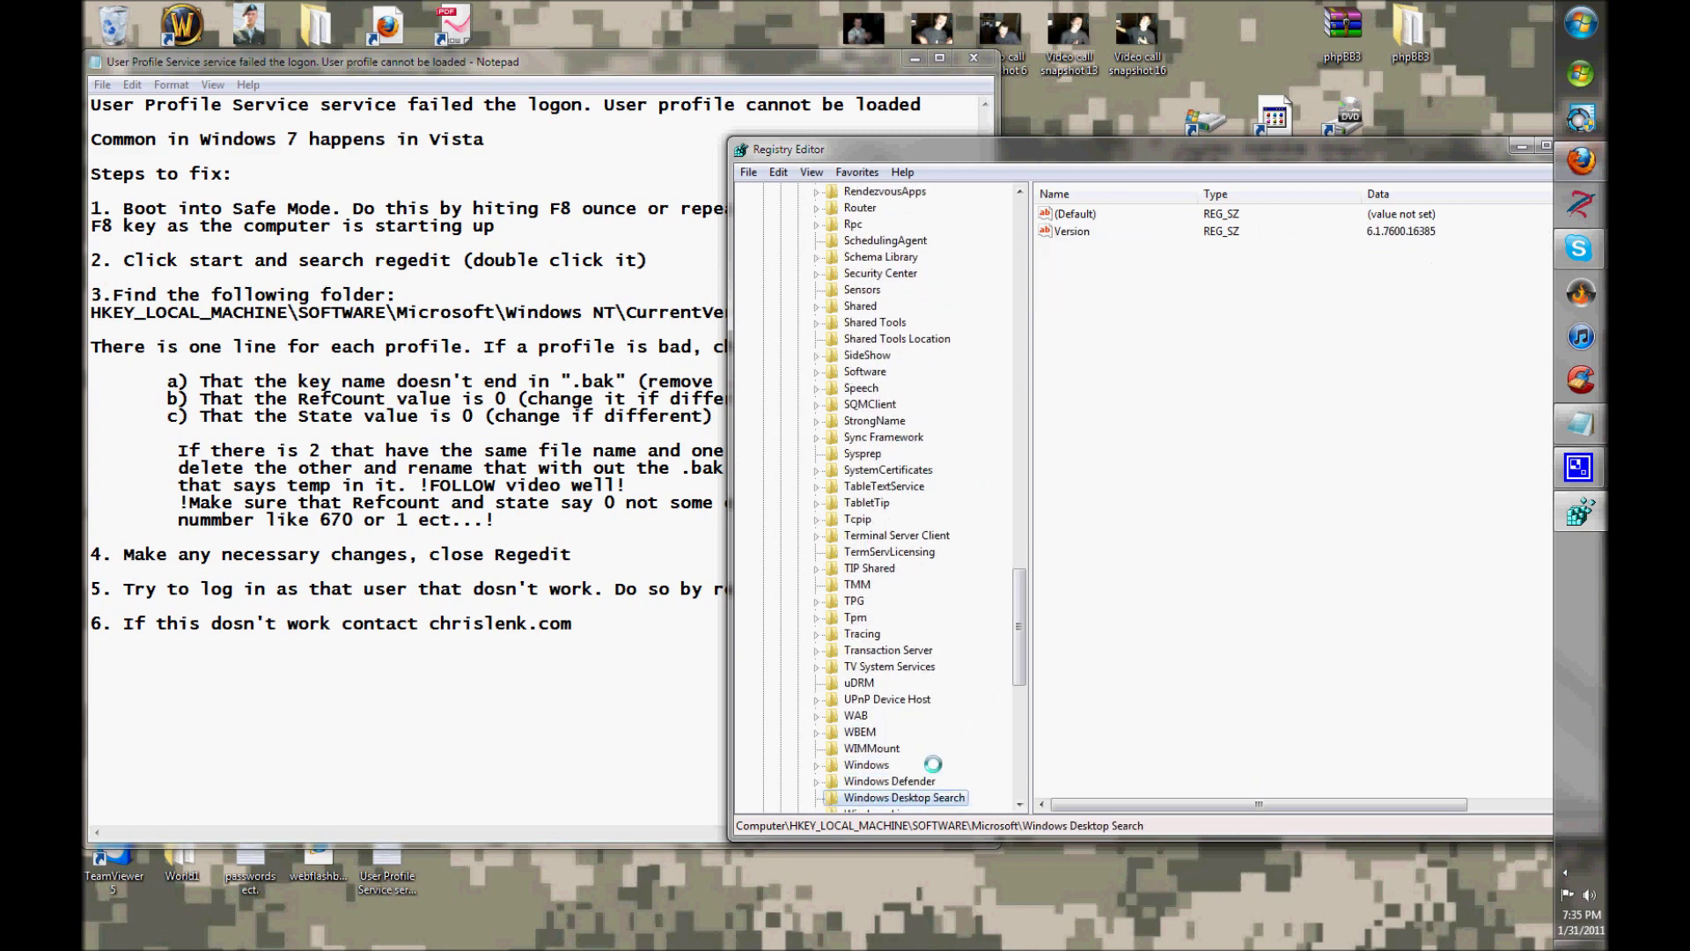
{"action": "key", "text": "w"}
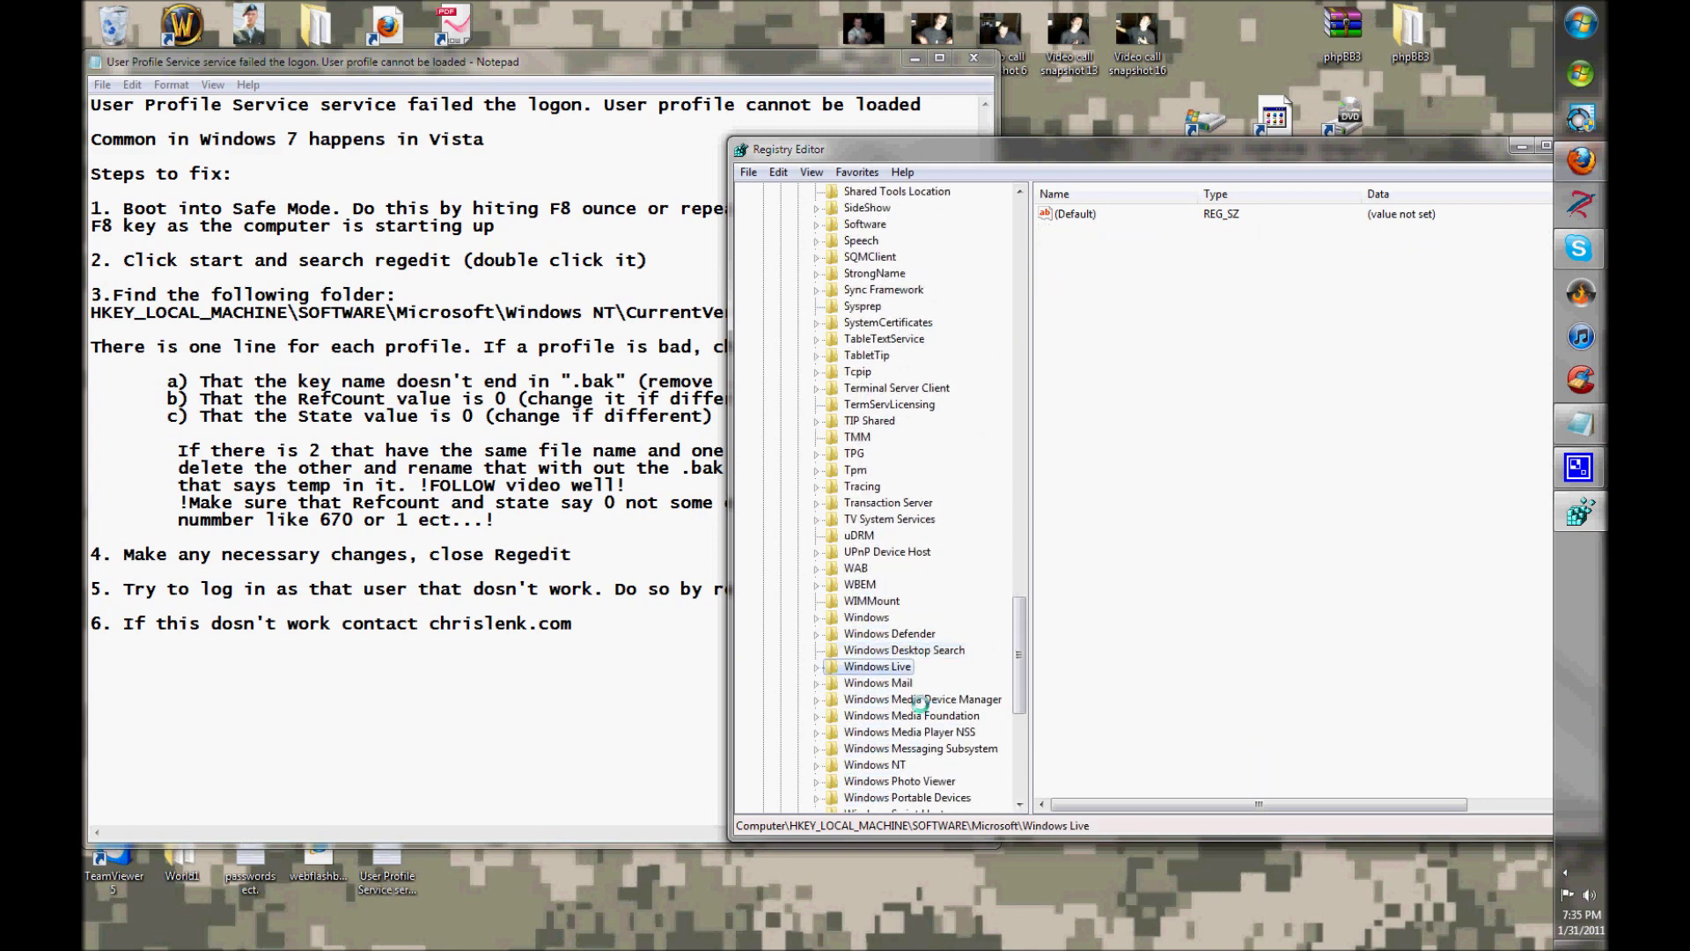
{"action": "left_click", "coordinate": [817, 764]}
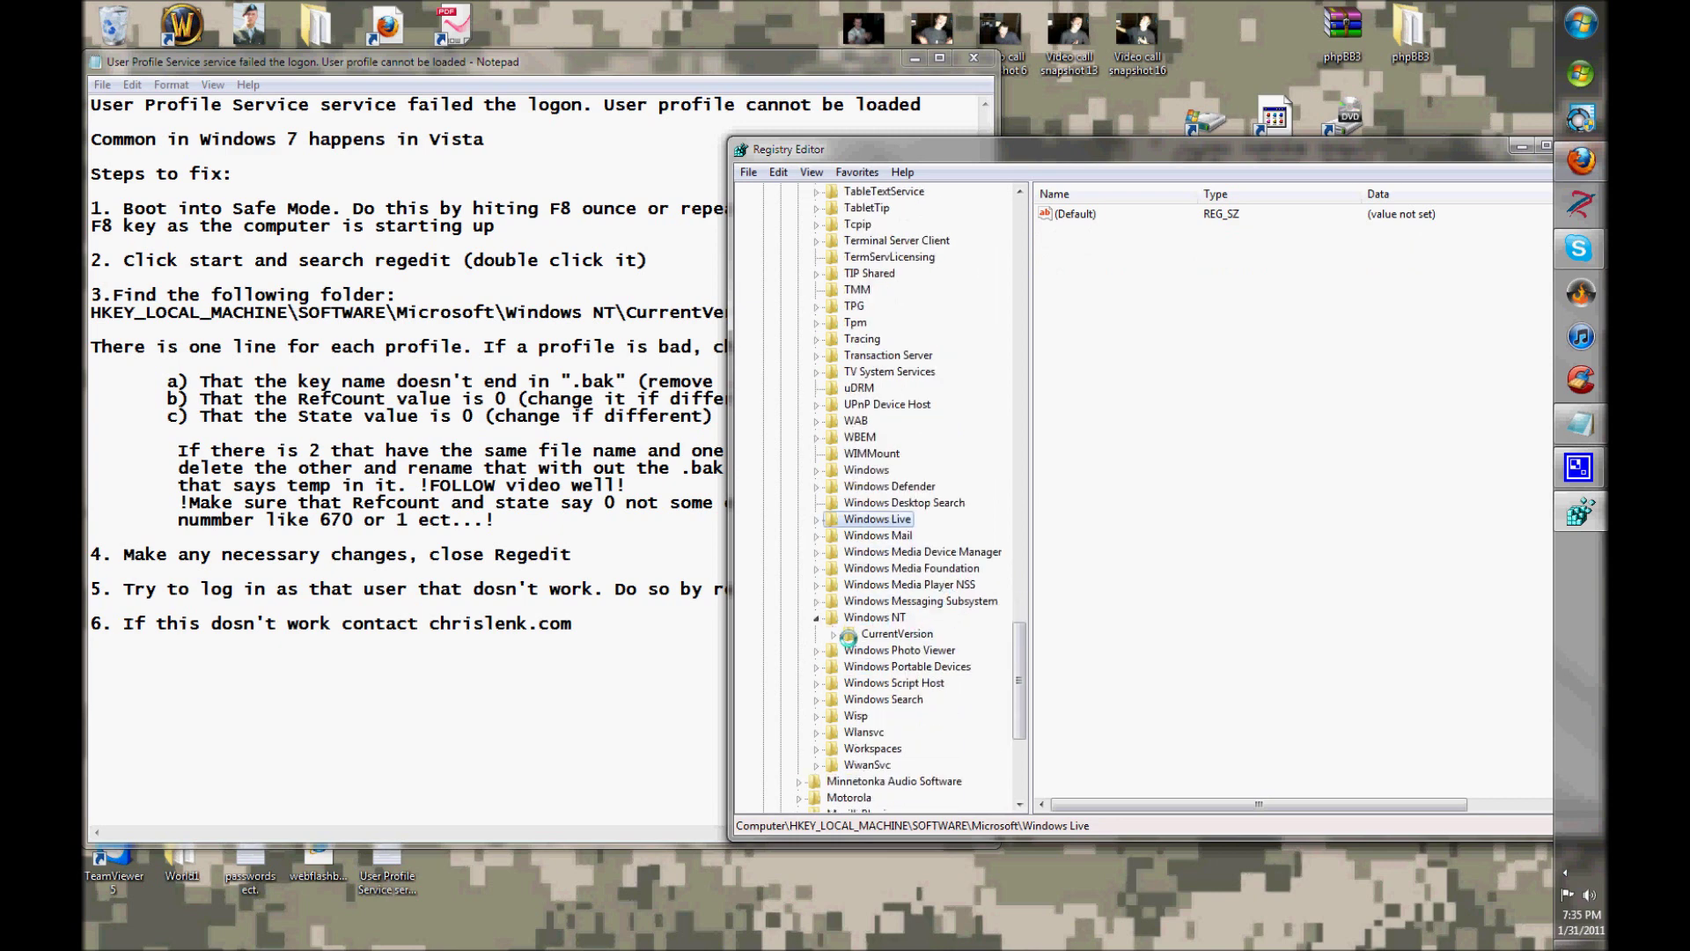
{"action": "left_click", "coordinate": [867, 632]}
{"action": "left_click", "coordinate": [834, 632]}
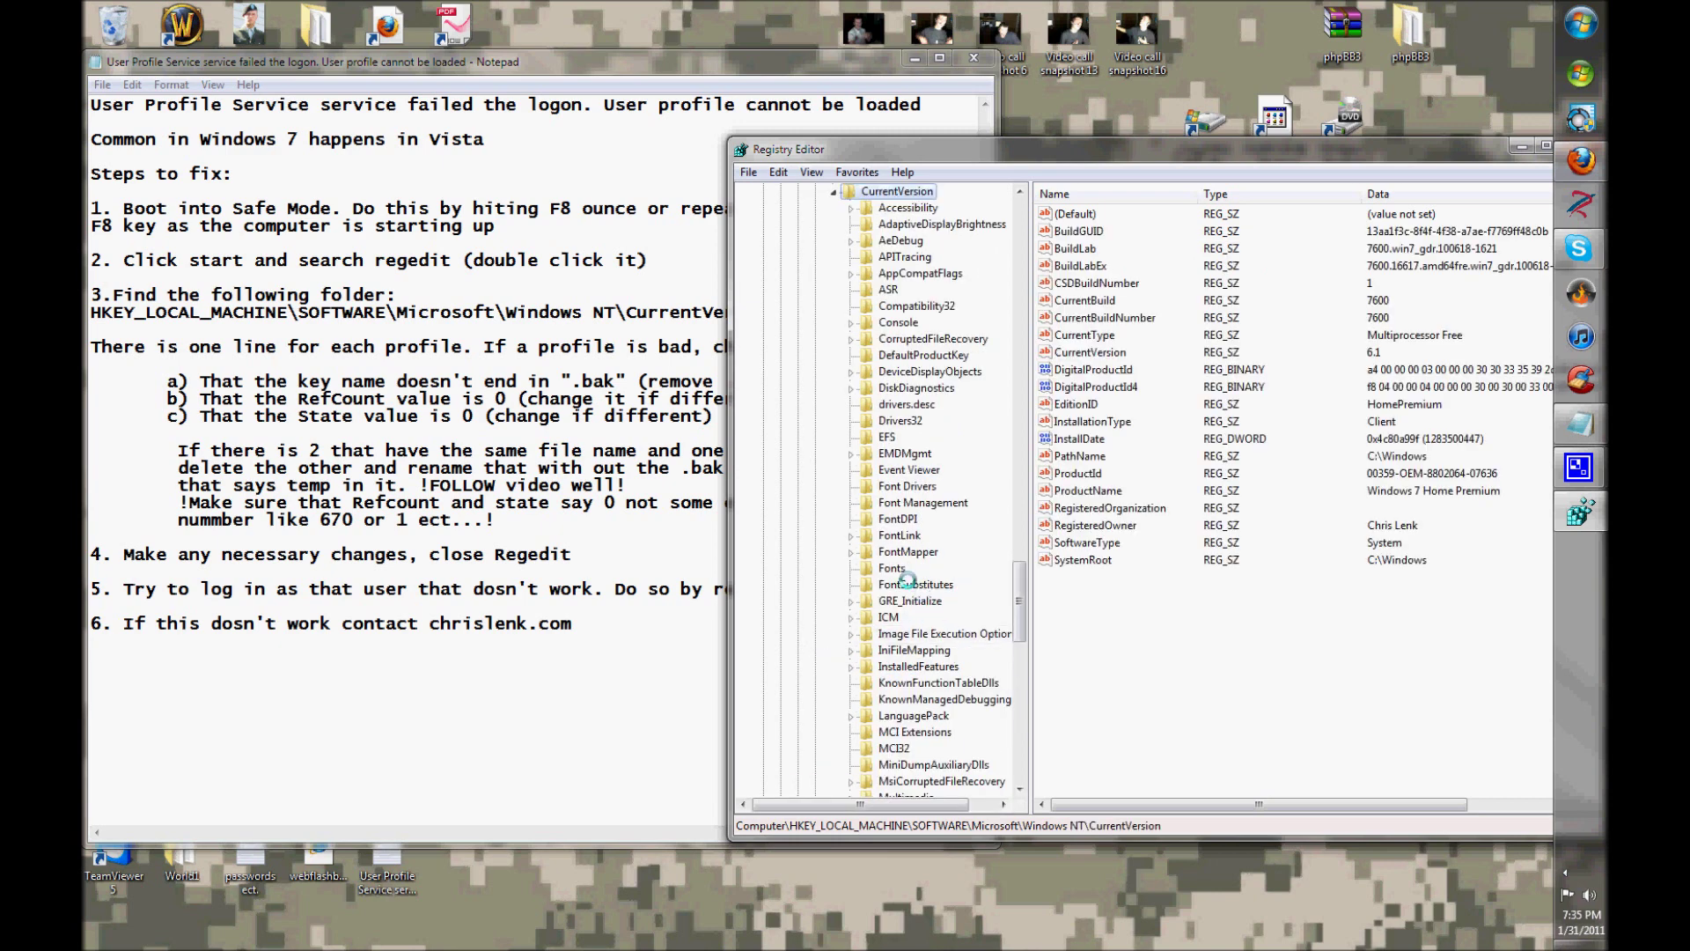
Confirm the ProfileList name in the notes and open the ProfileList key
{"action": "left_click", "coordinate": [616, 225]}
{"action": "left_click", "coordinate": [824, 312]}
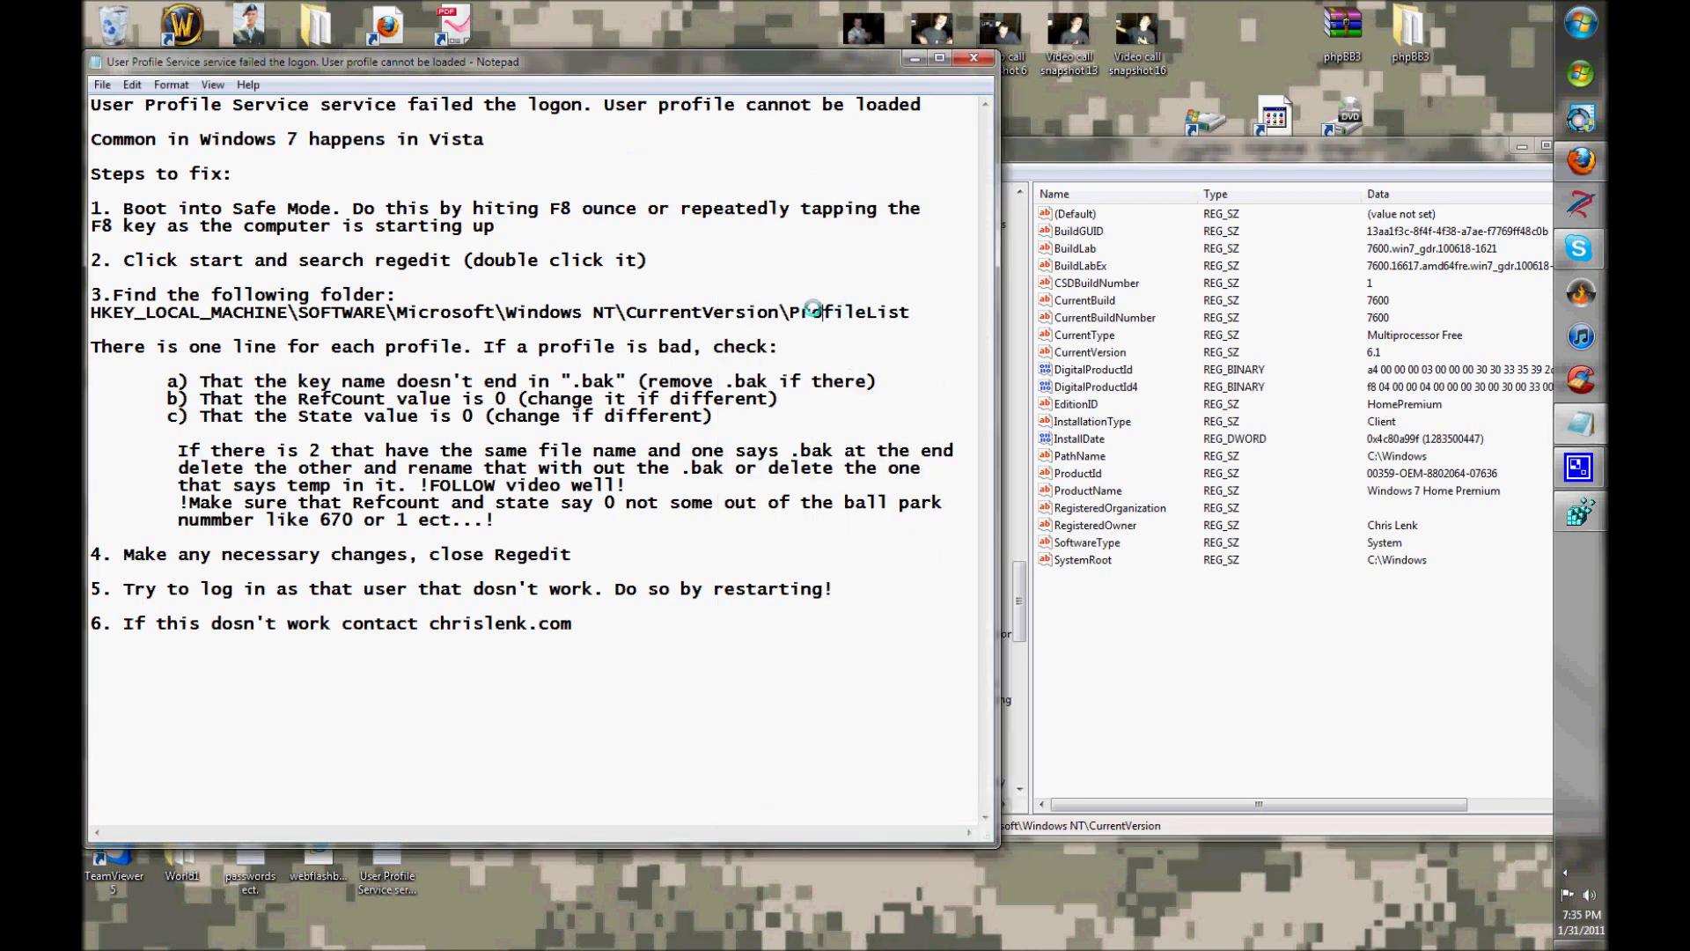
{"action": "key", "text": "alt+Tab"}
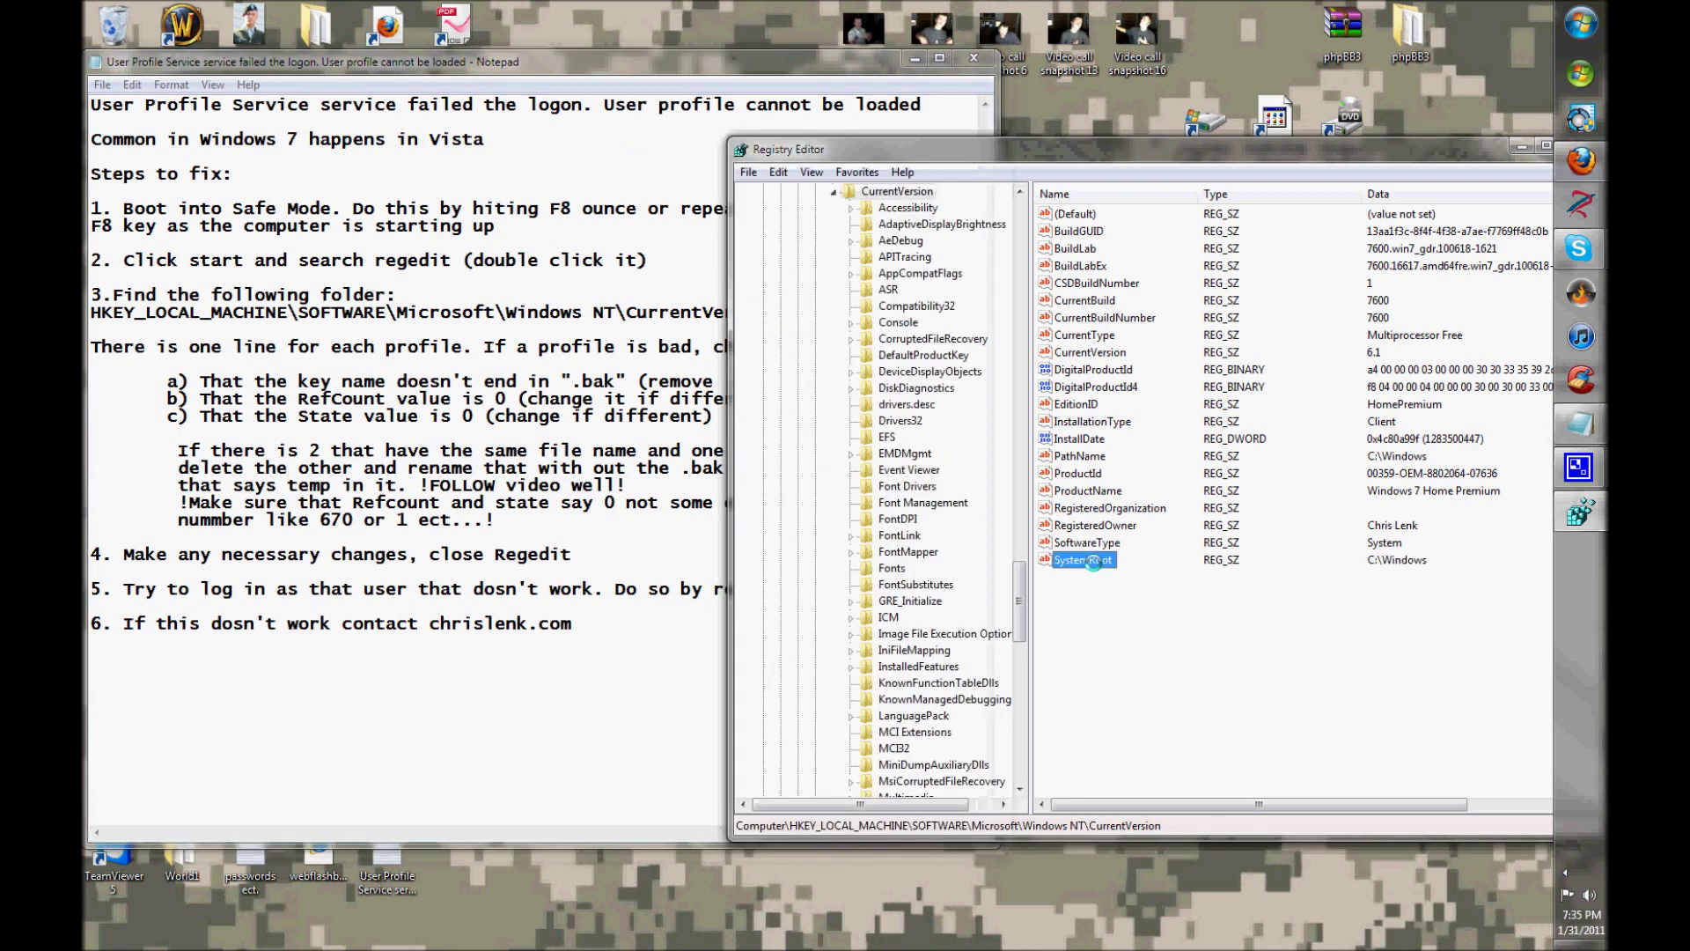
{"action": "left_click", "coordinate": [936, 584]}
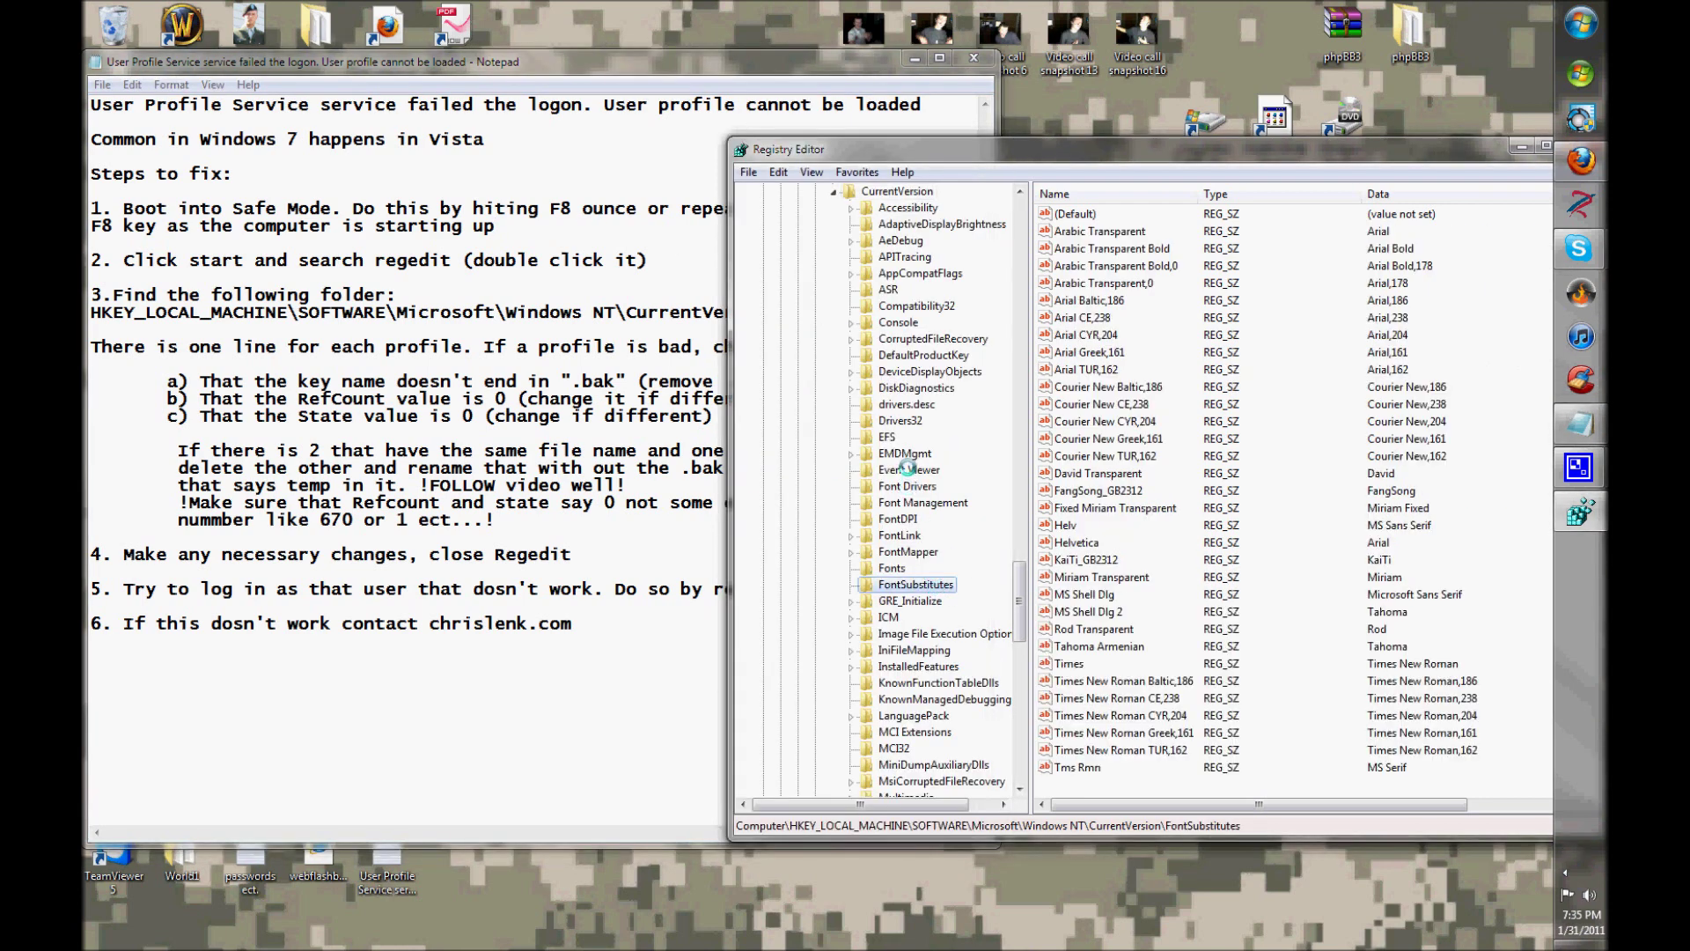
{"action": "key", "text": "p"}
{"action": "key", "text": "Down"}
{"action": "key", "text": "Down"}
{"action": "key", "text": "Down"}
{"action": "key", "text": "Down"}
{"action": "key", "text": "Down"}
{"action": "key", "text": "Down"}
{"action": "key", "text": "Down"}
{"action": "key", "text": "Down"}
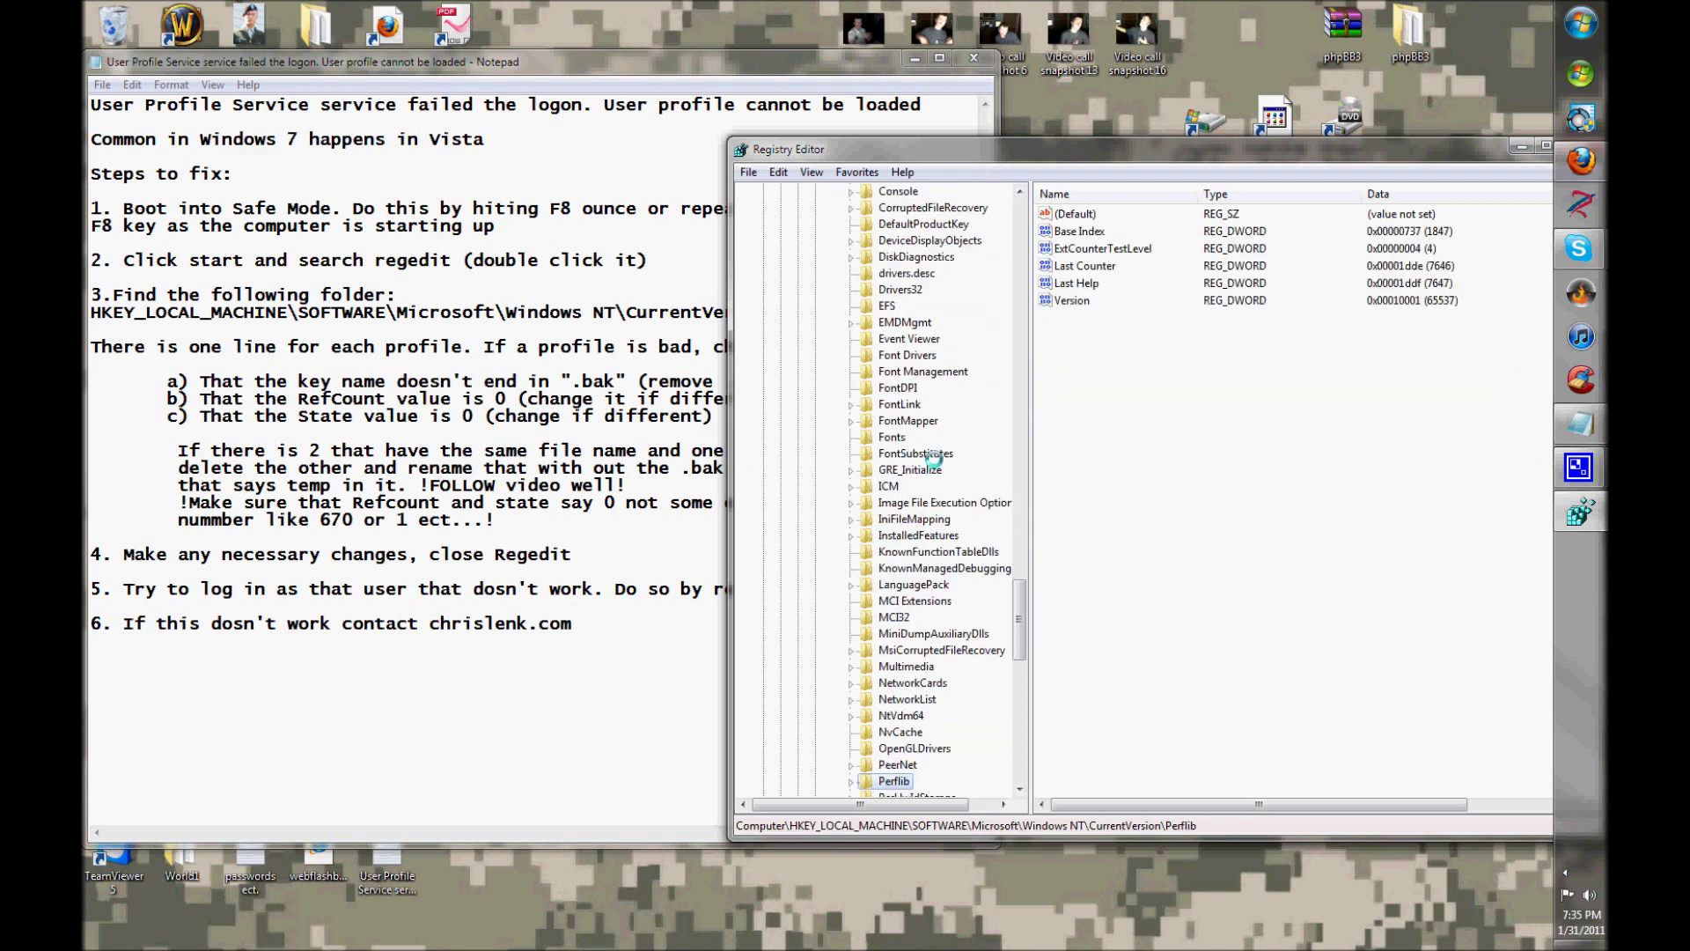
{"action": "scroll", "coordinate": [933, 458], "scroll_direction": "down", "scroll_amount": 1}
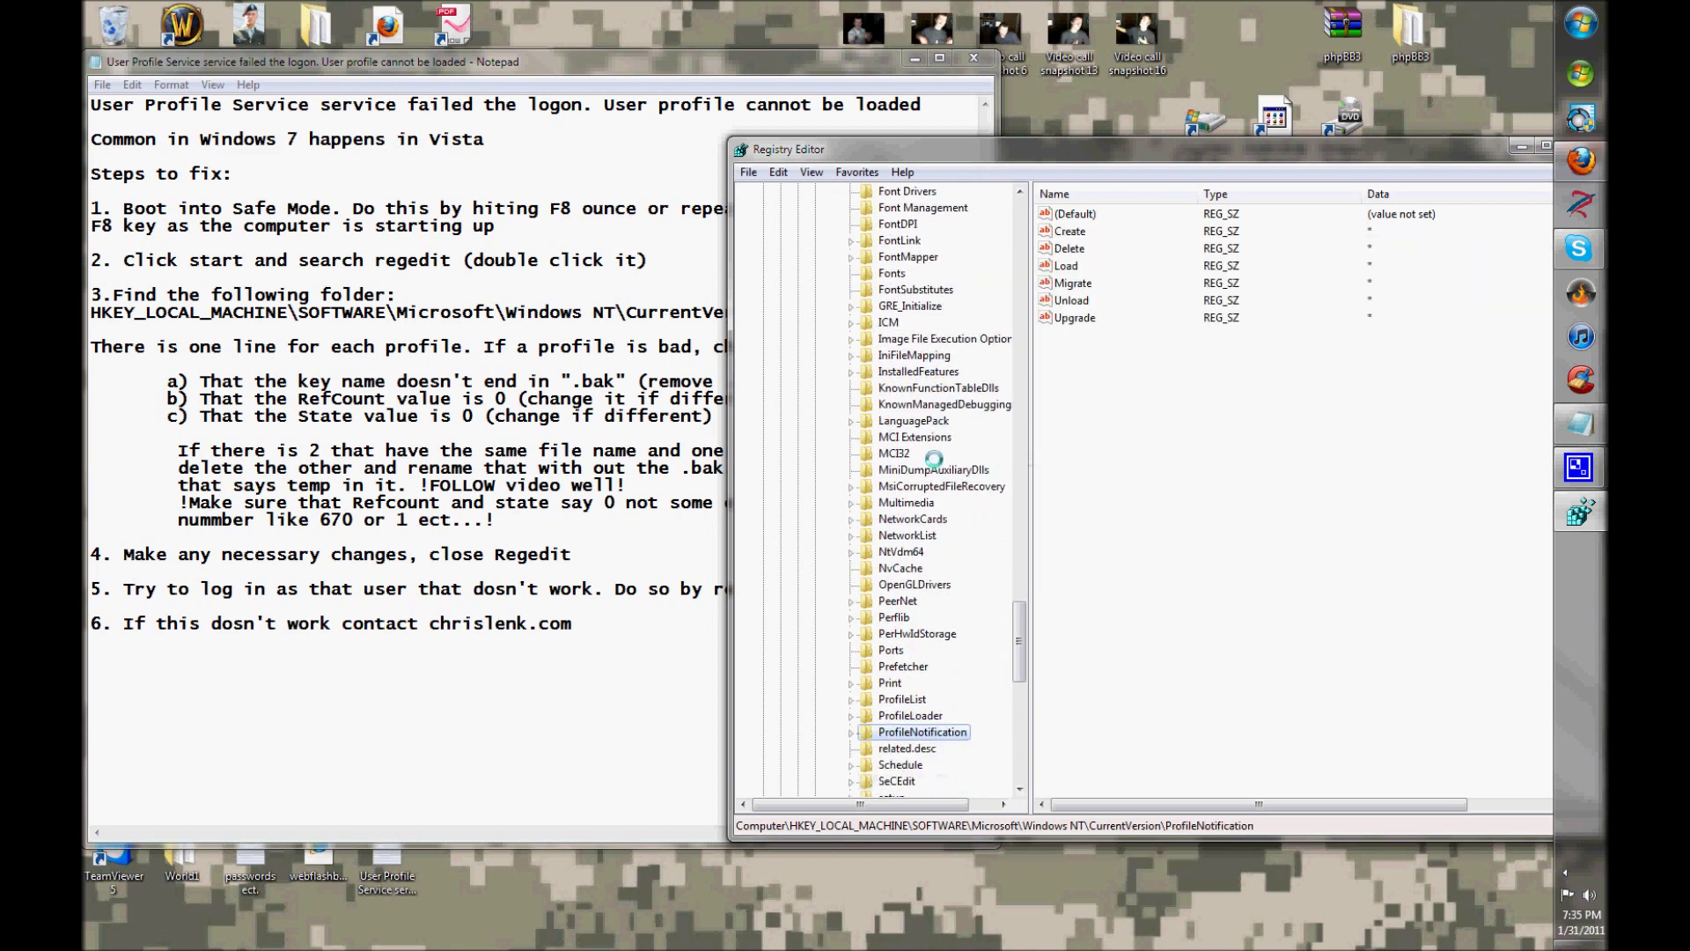
{"action": "left_click", "coordinate": [906, 702]}
{"action": "scroll", "coordinate": [925, 661], "scroll_direction": "up", "scroll_amount": 4}
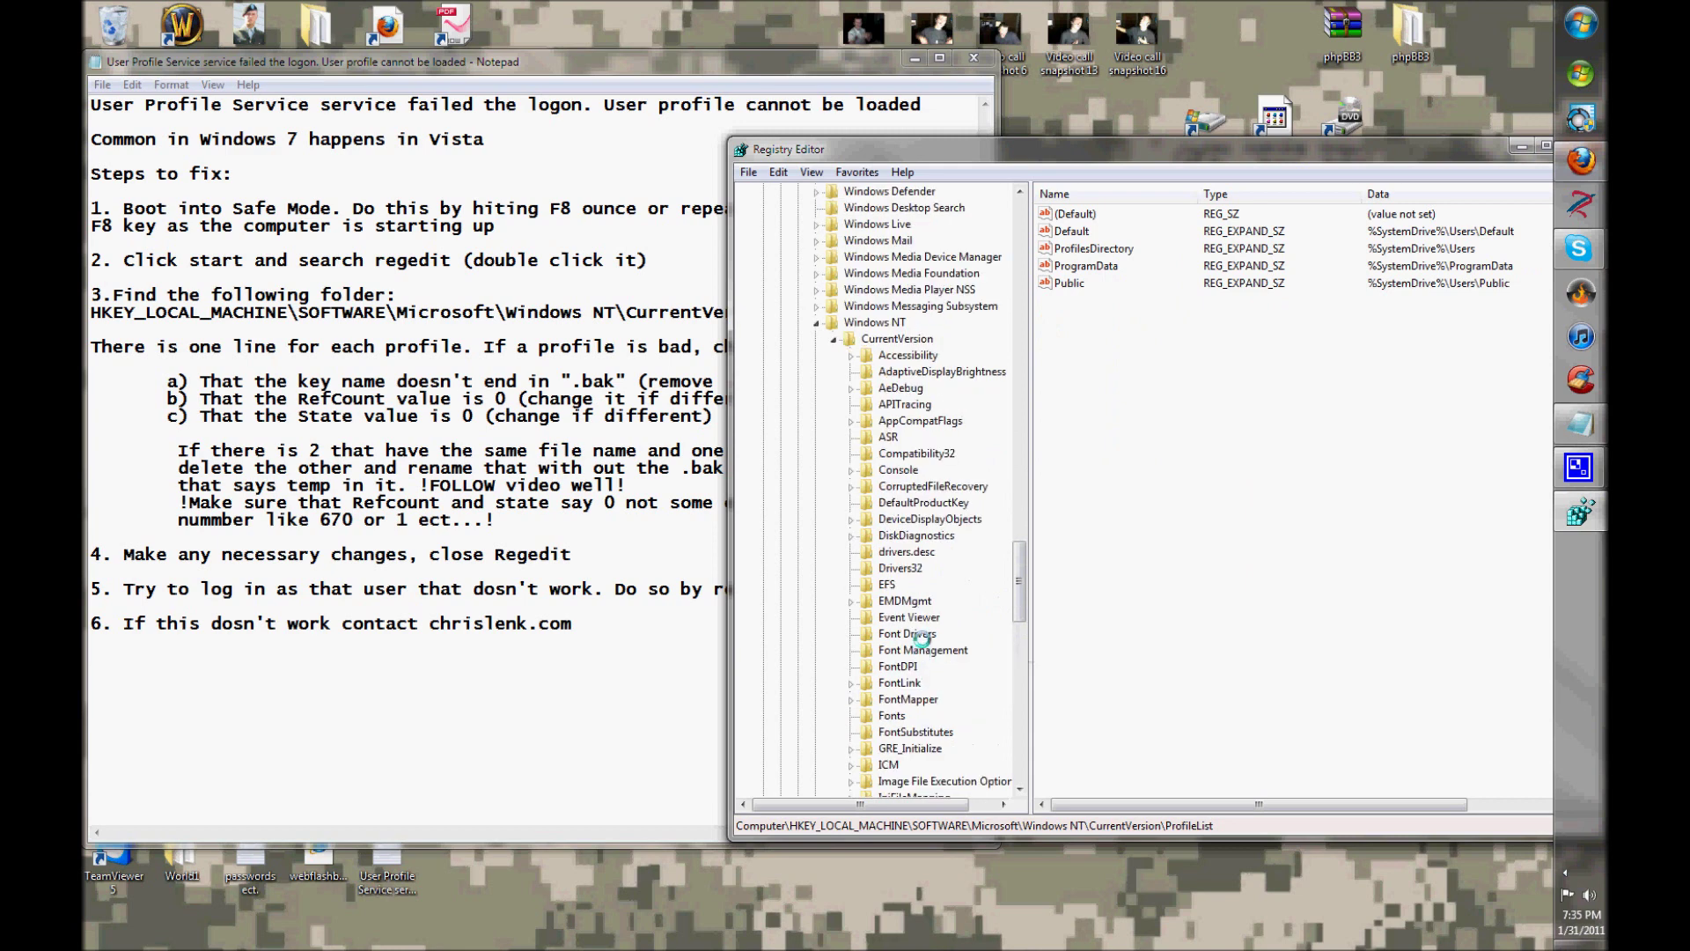
{"action": "scroll", "coordinate": [923, 661], "scroll_direction": "down", "scroll_amount": 4}
{"action": "scroll", "coordinate": [924, 544], "scroll_direction": "down", "scroll_amount": 4}
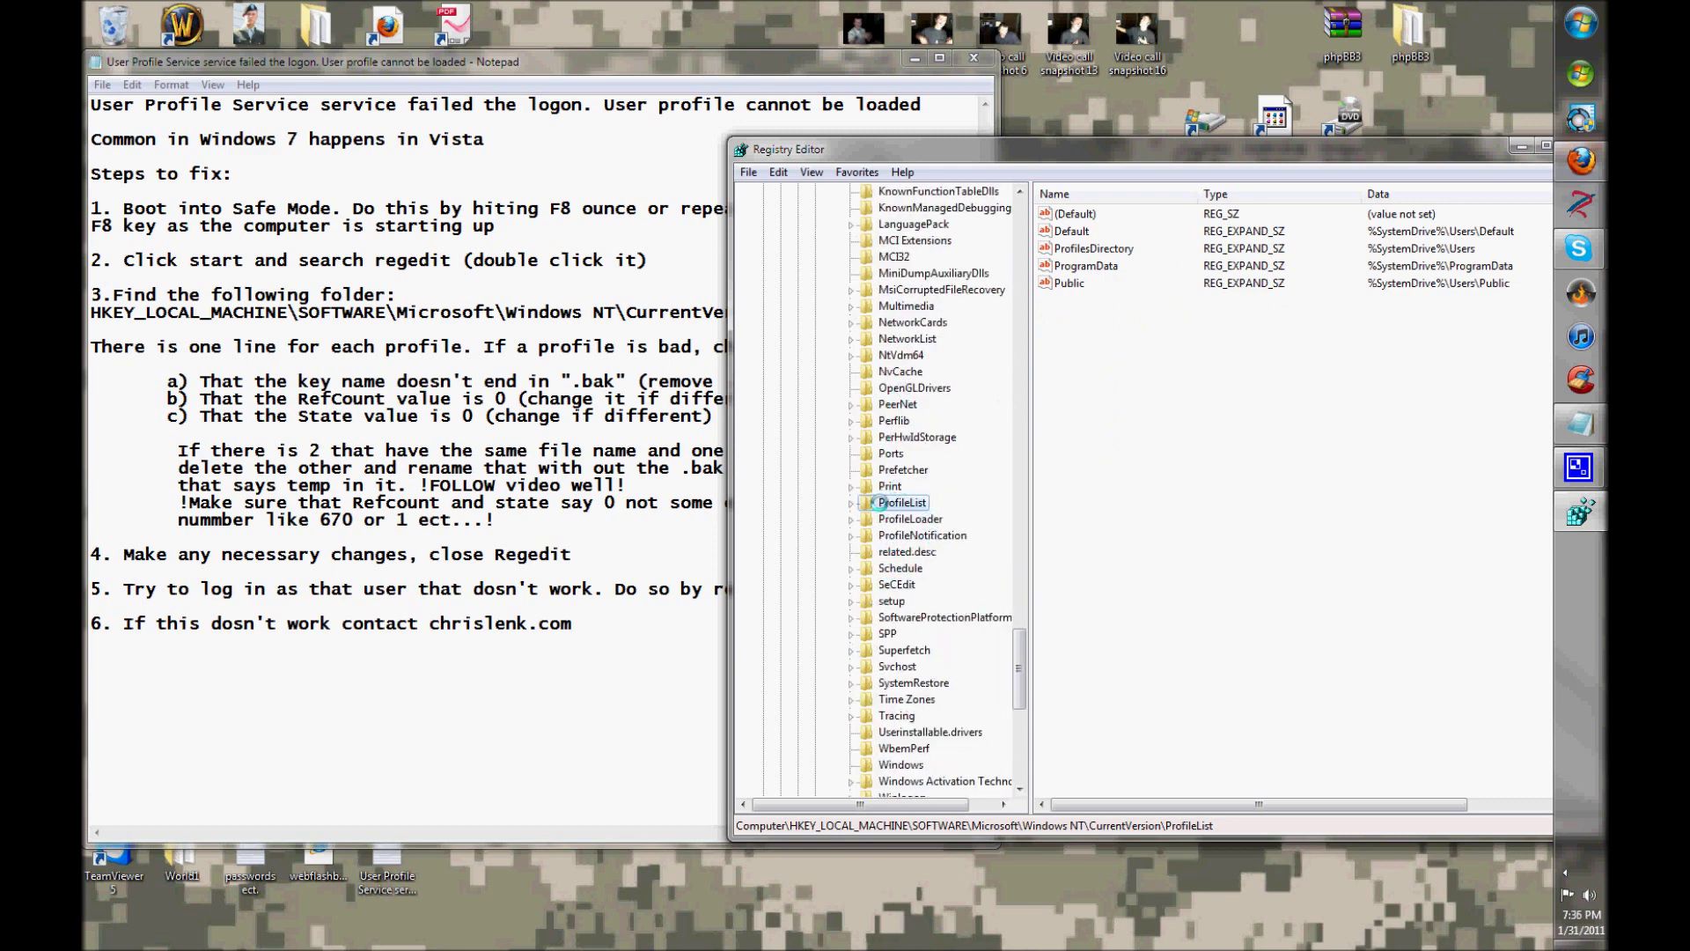
Expand ProfileList into its four SID subkeys, move the window up, and view S-1-5-19
{"action": "double_click", "coordinate": [885, 503]}
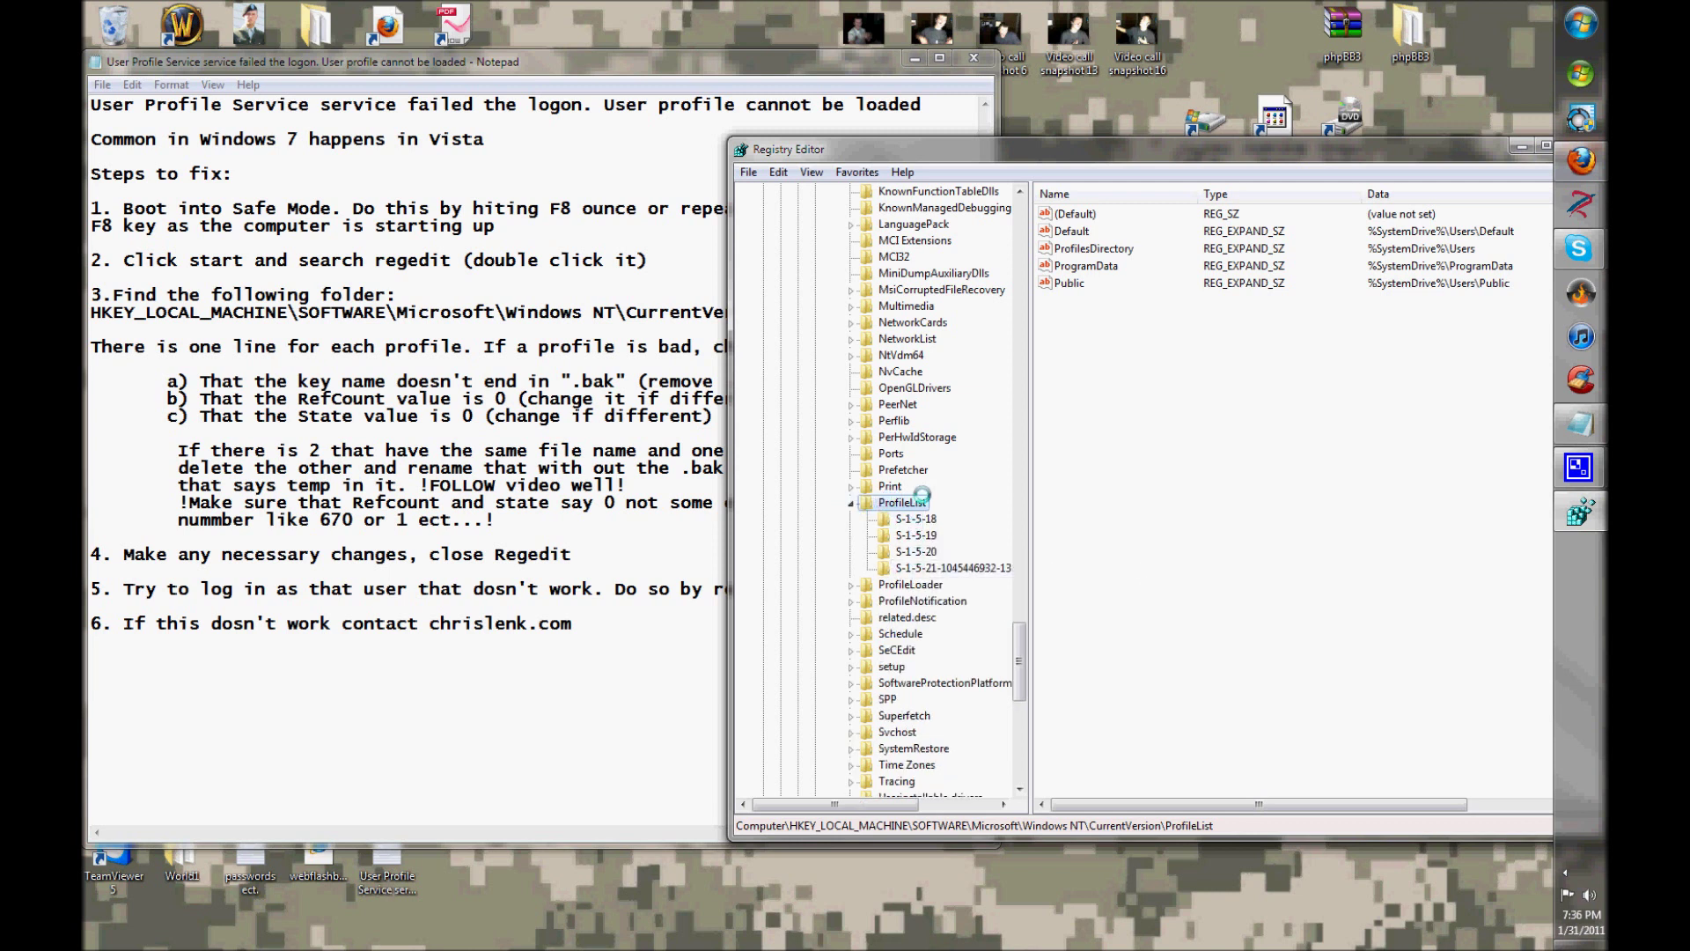
{"action": "left_click", "coordinate": [1084, 249]}
{"action": "left_click", "coordinate": [1084, 266]}
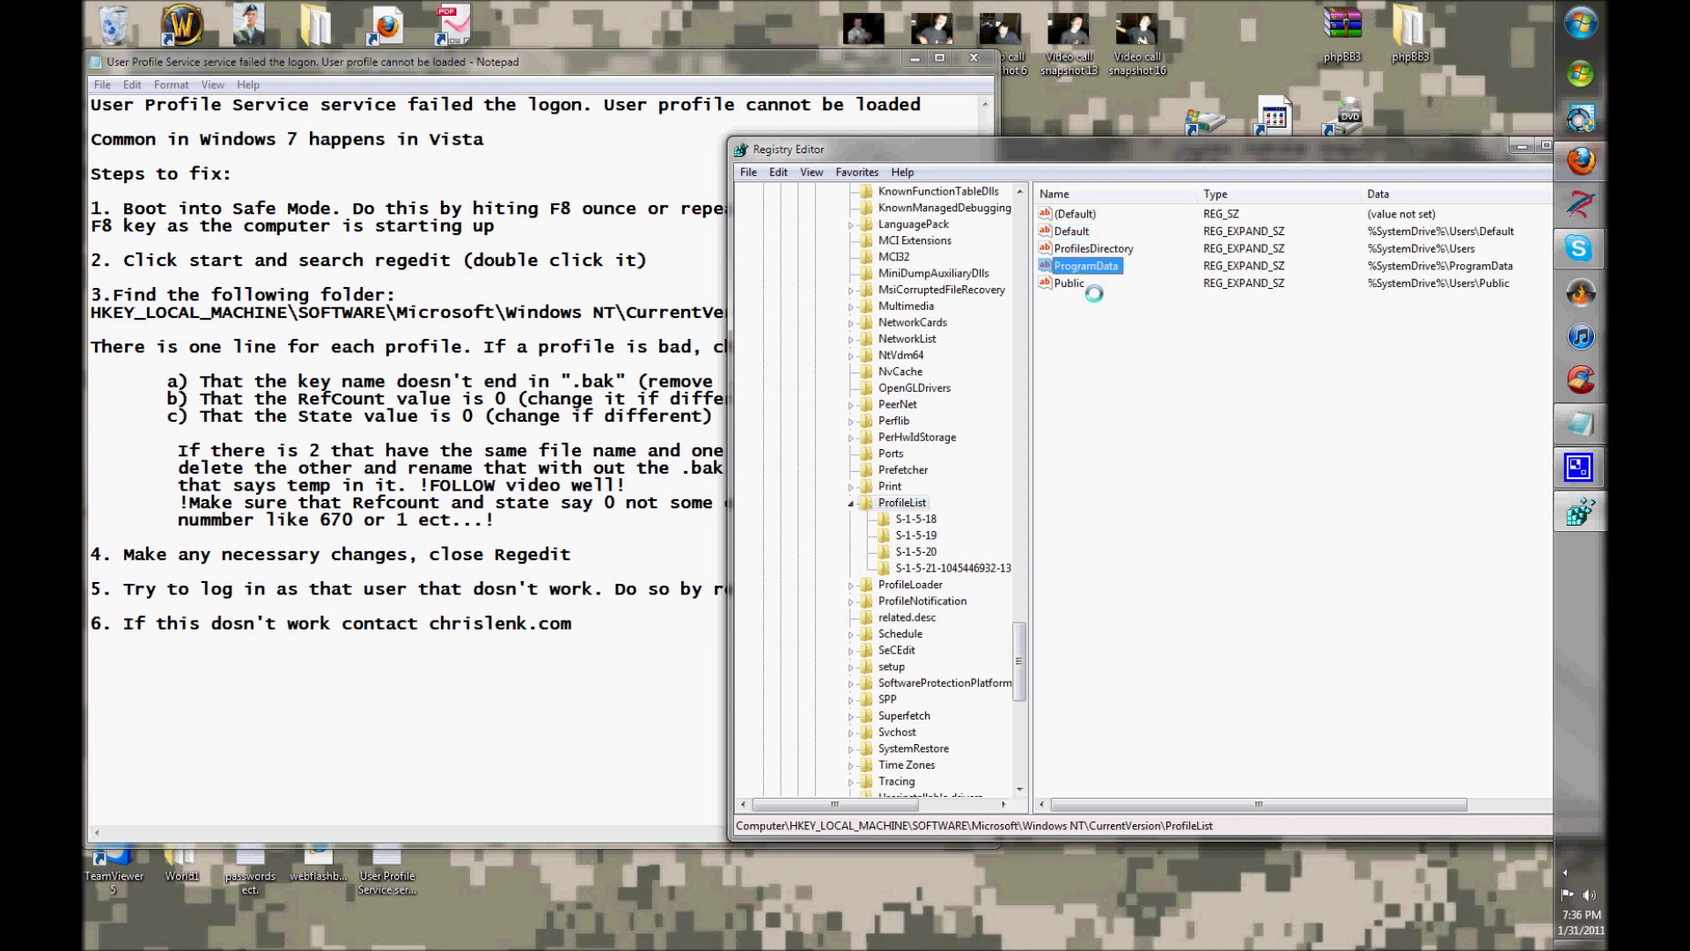
{"action": "left_click", "coordinate": [1079, 282]}
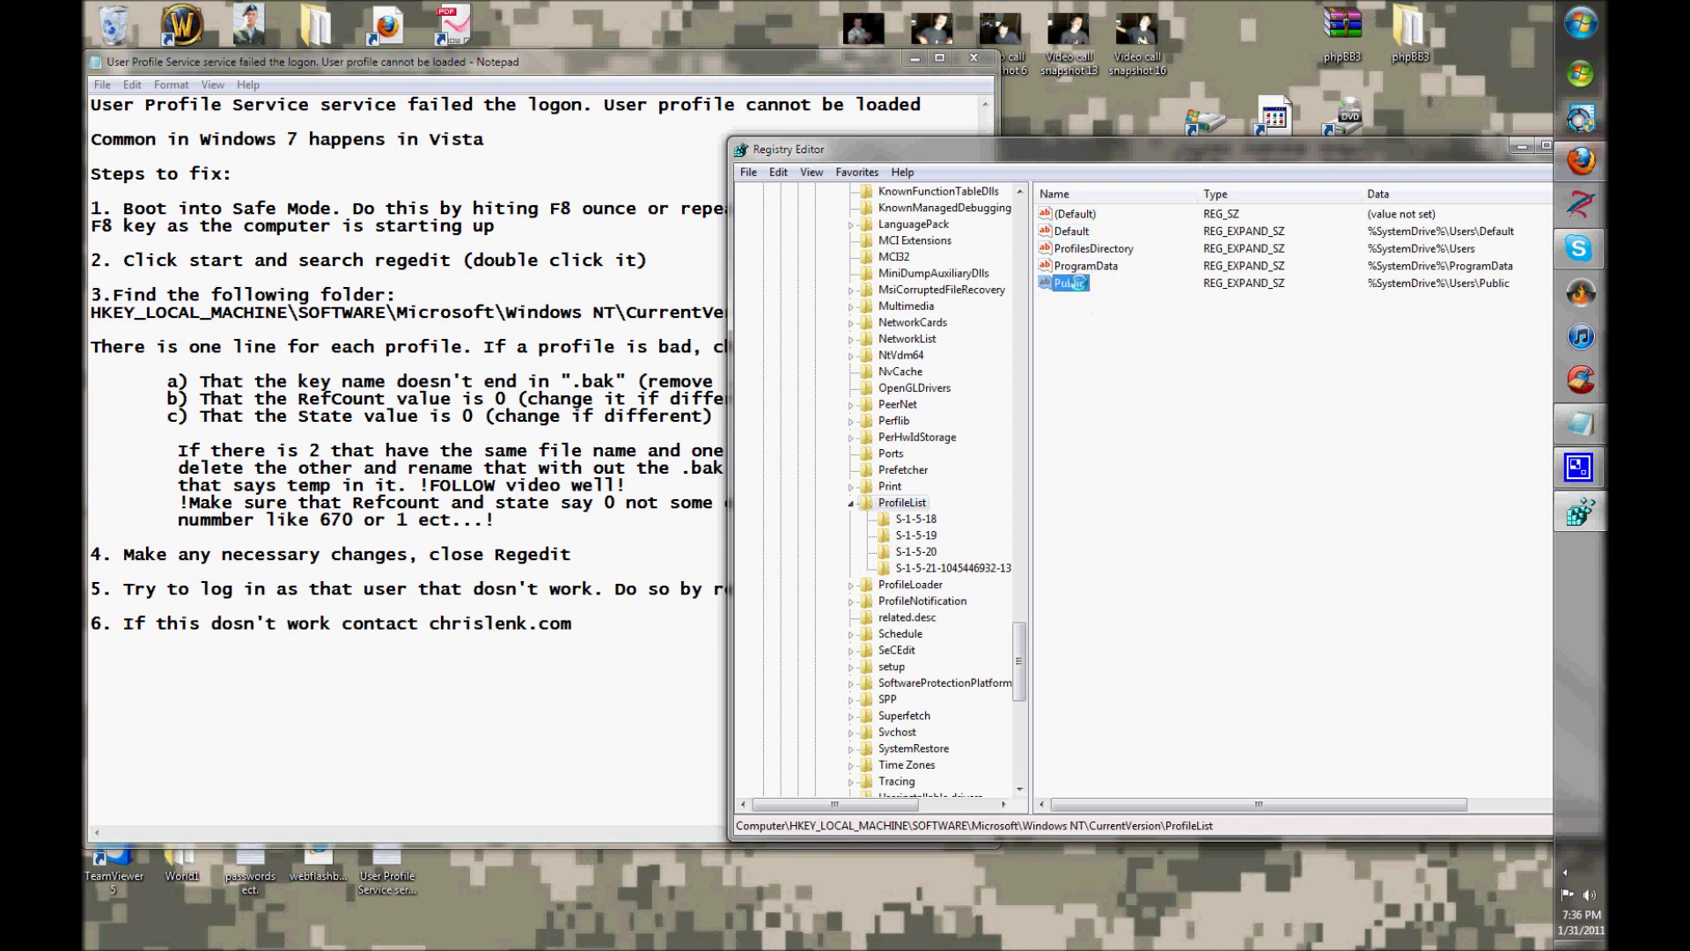
{"action": "left_click", "coordinate": [1481, 239]}
{"action": "left_click_drag", "start_coordinate": [1386, 155], "coordinate": [1180, 175]}
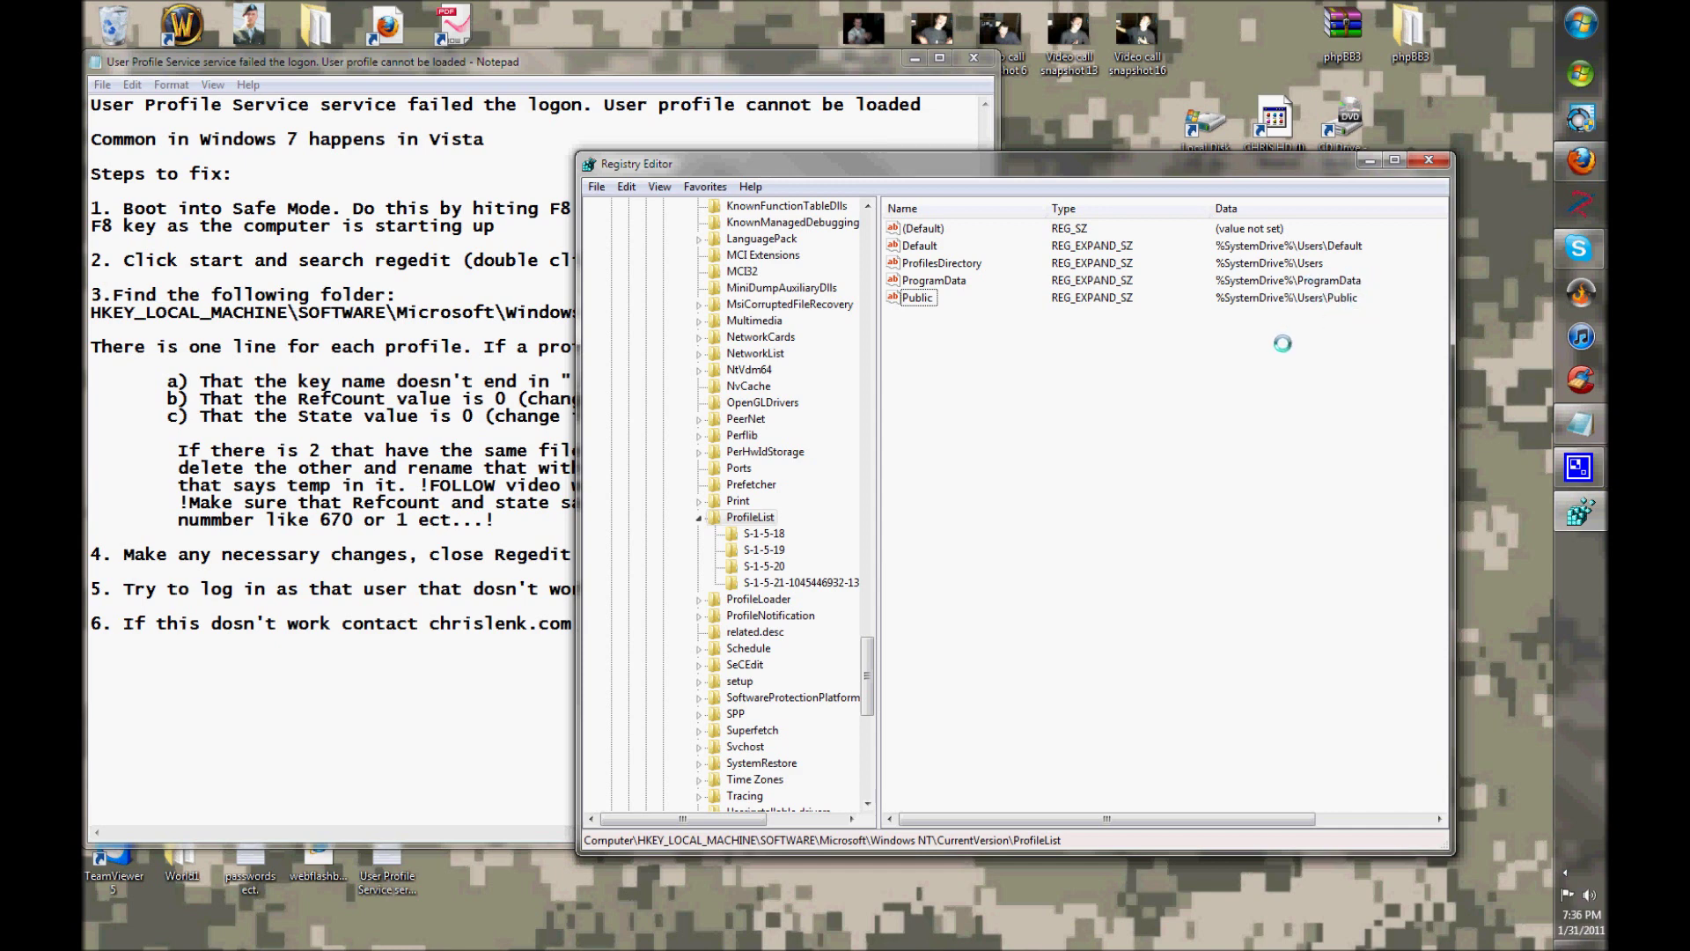
{"action": "left_click", "coordinate": [918, 298]}
{"action": "left_click_drag", "start_coordinate": [998, 174], "coordinate": [1048, 113]}
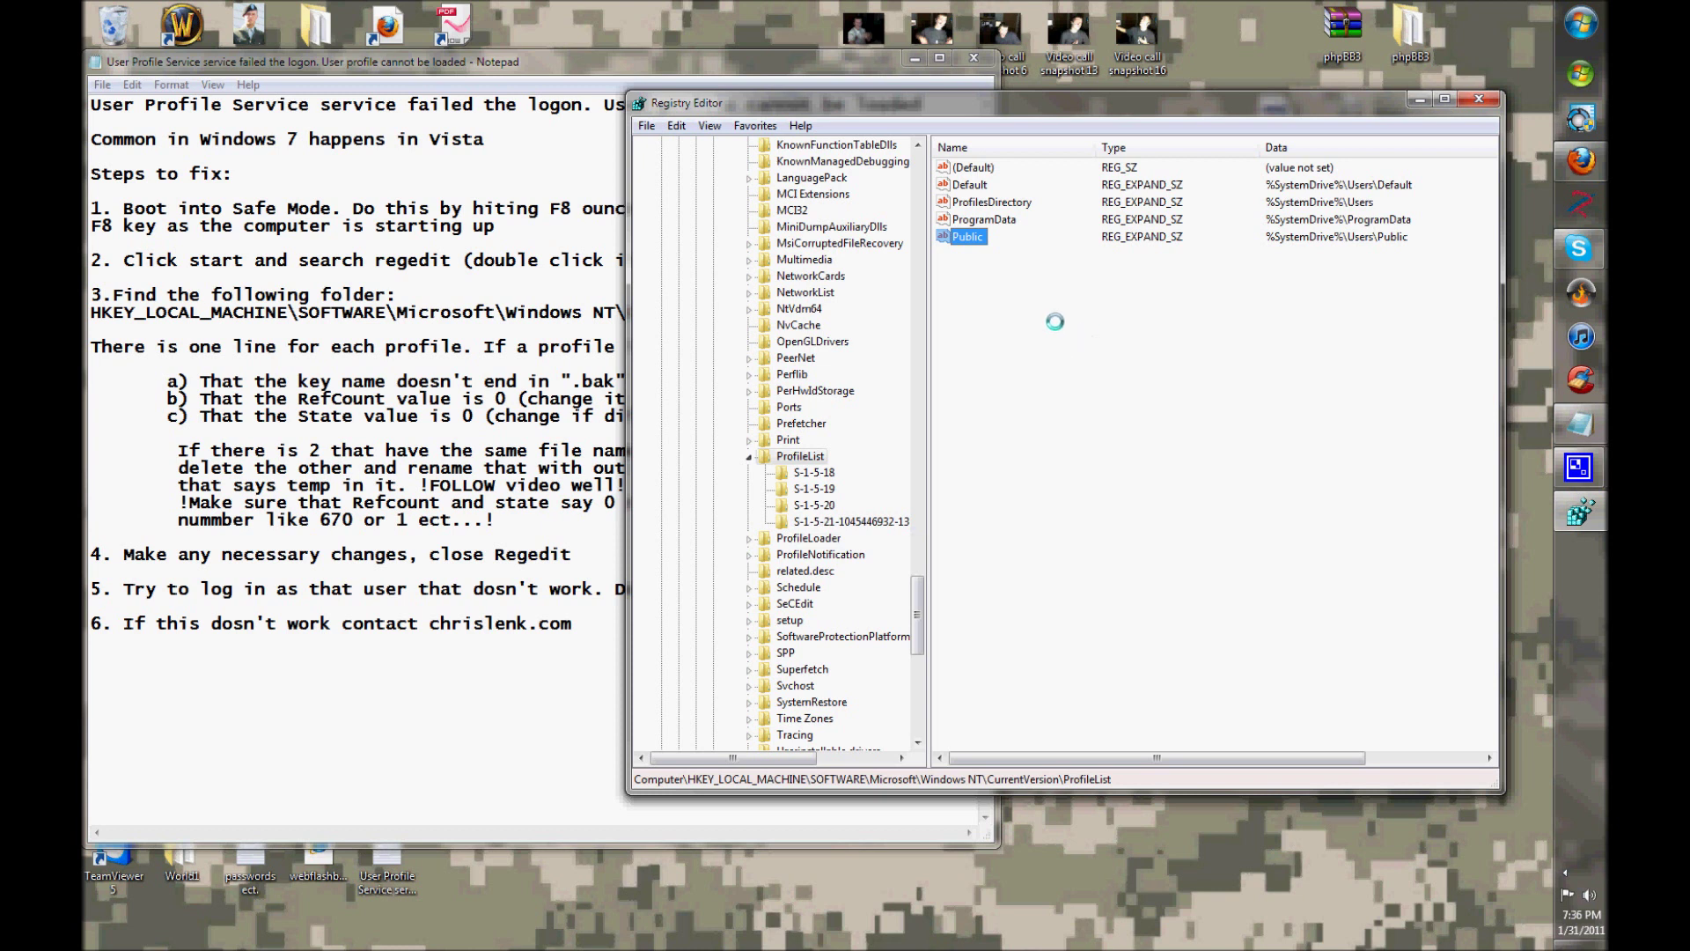
{"action": "left_click", "coordinate": [810, 491]}
Browse S-1-5-18 and S-1-5-20, view the S-1-5-21 user profile's values, then switch to Notepad
{"action": "left_click", "coordinate": [815, 474]}
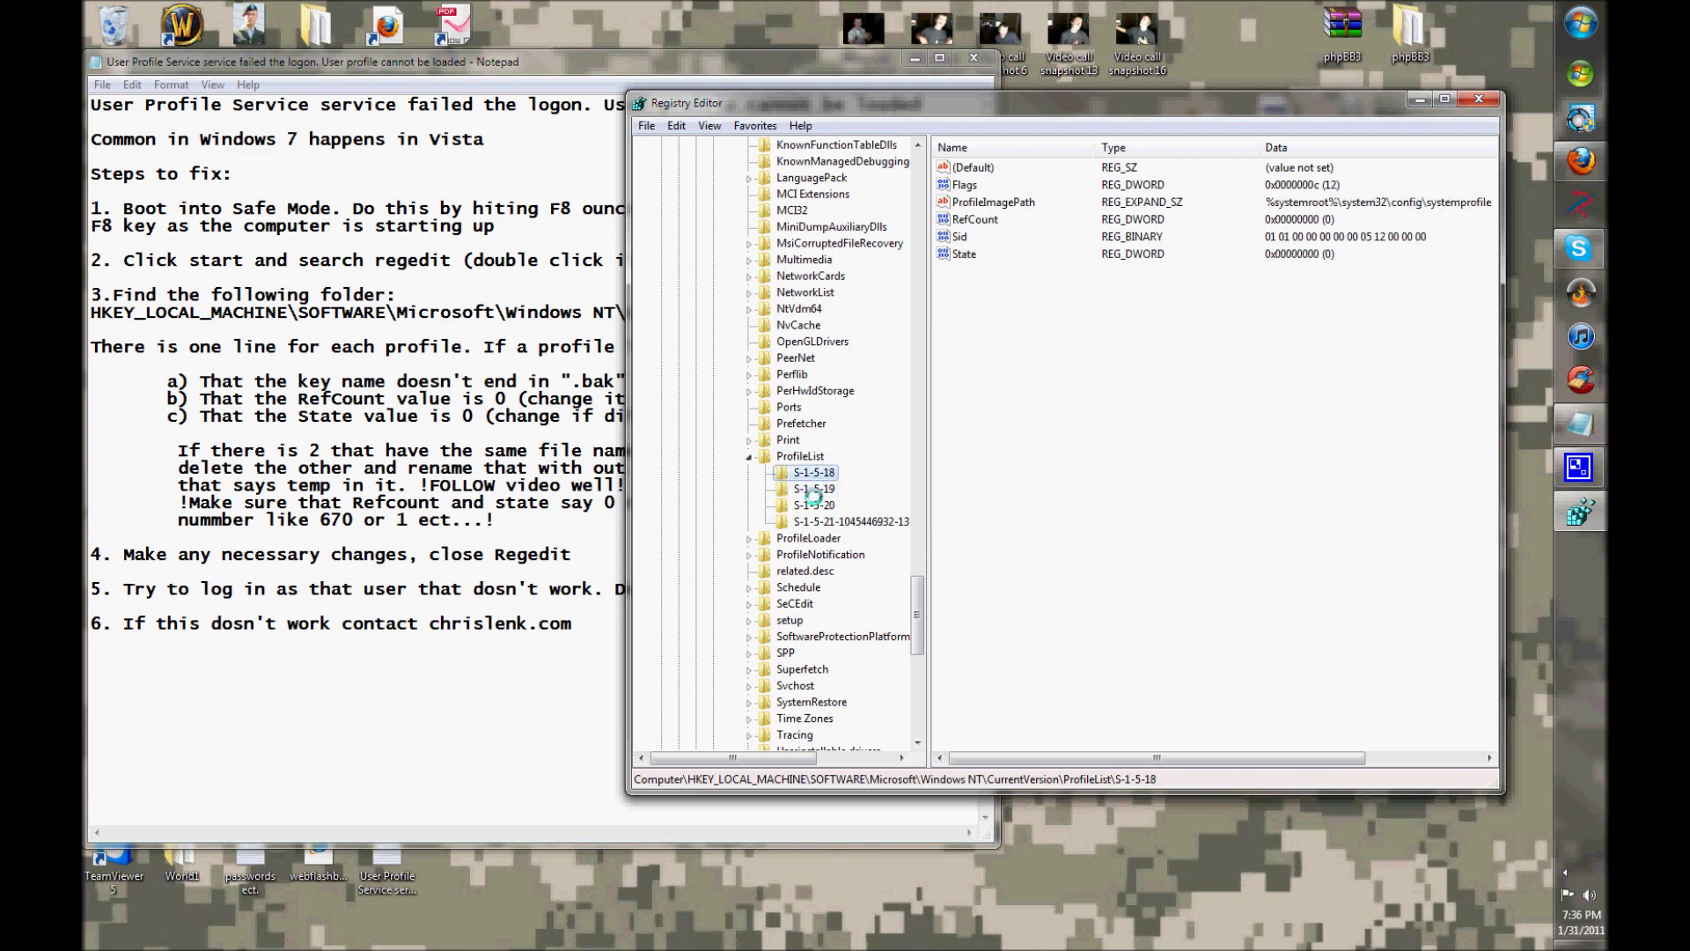
{"action": "left_click", "coordinate": [815, 505]}
{"action": "left_click", "coordinate": [818, 521]}
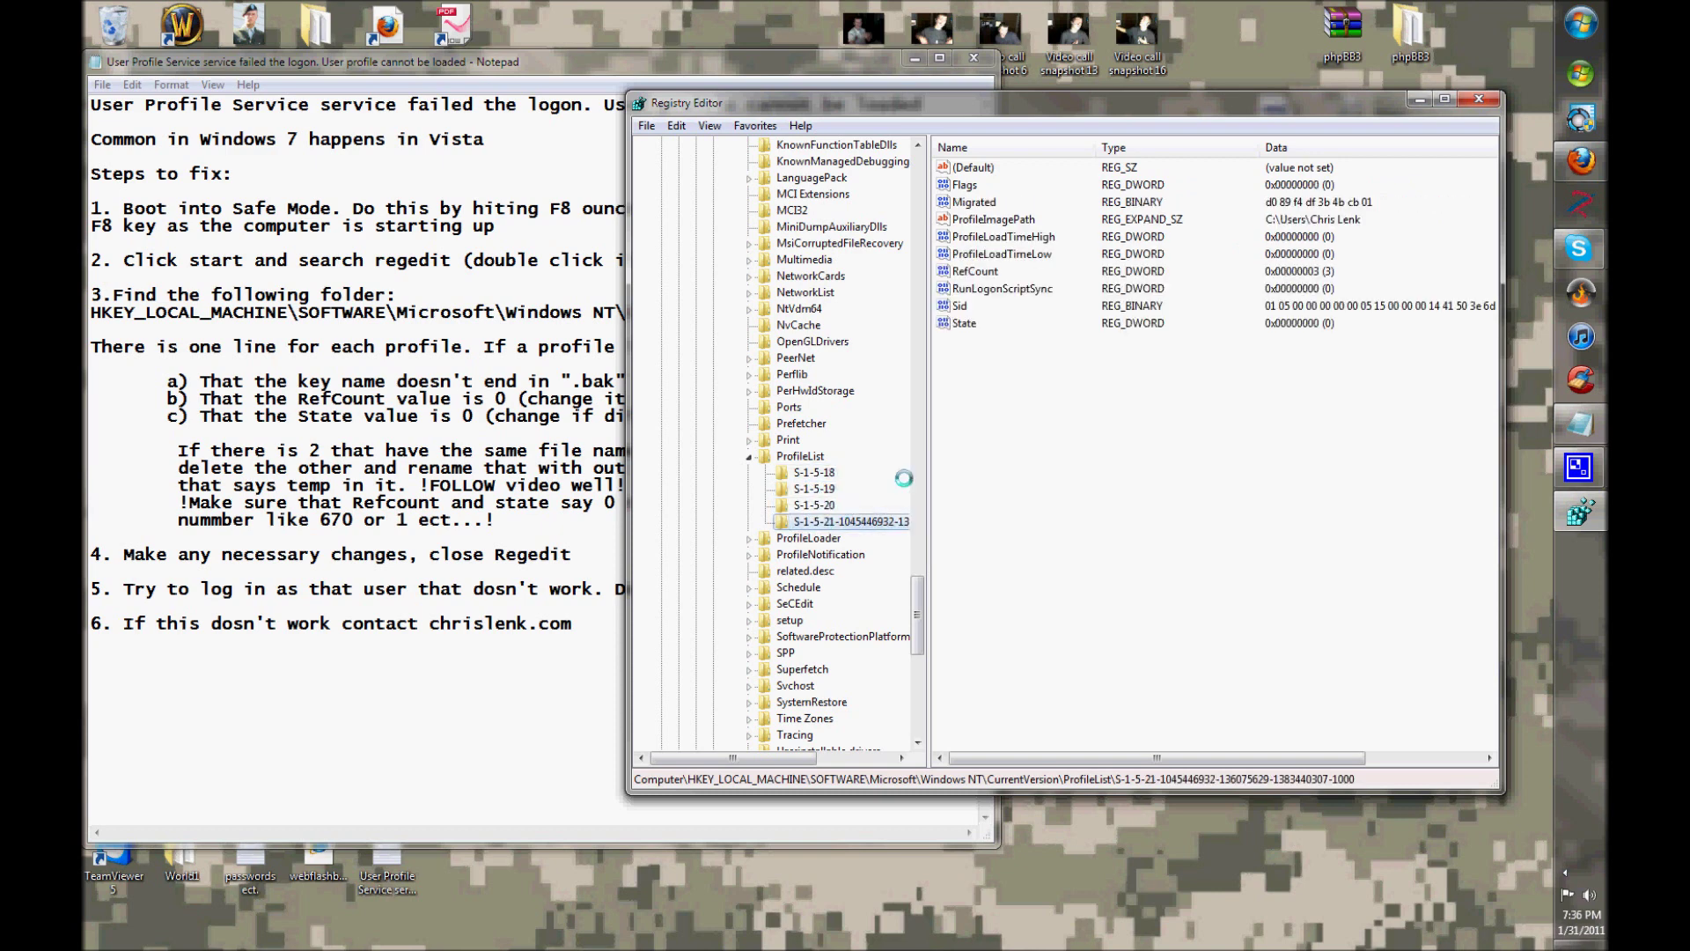
{"action": "left_click", "coordinate": [818, 456]}
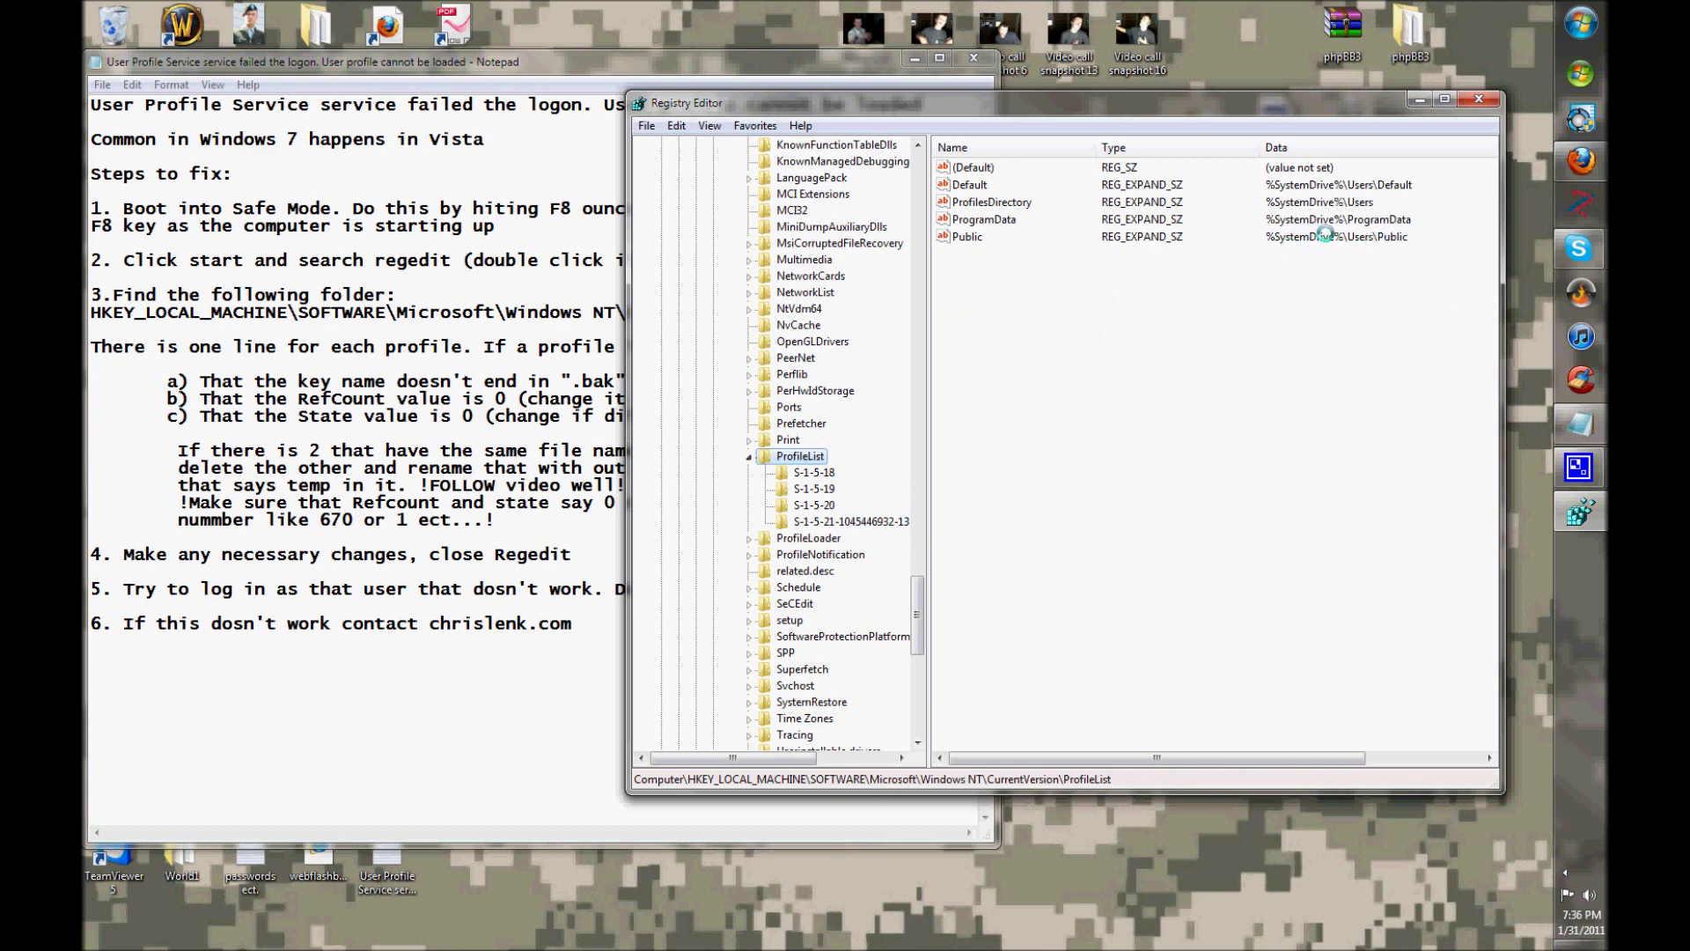
{"action": "left_click", "coordinate": [858, 519]}
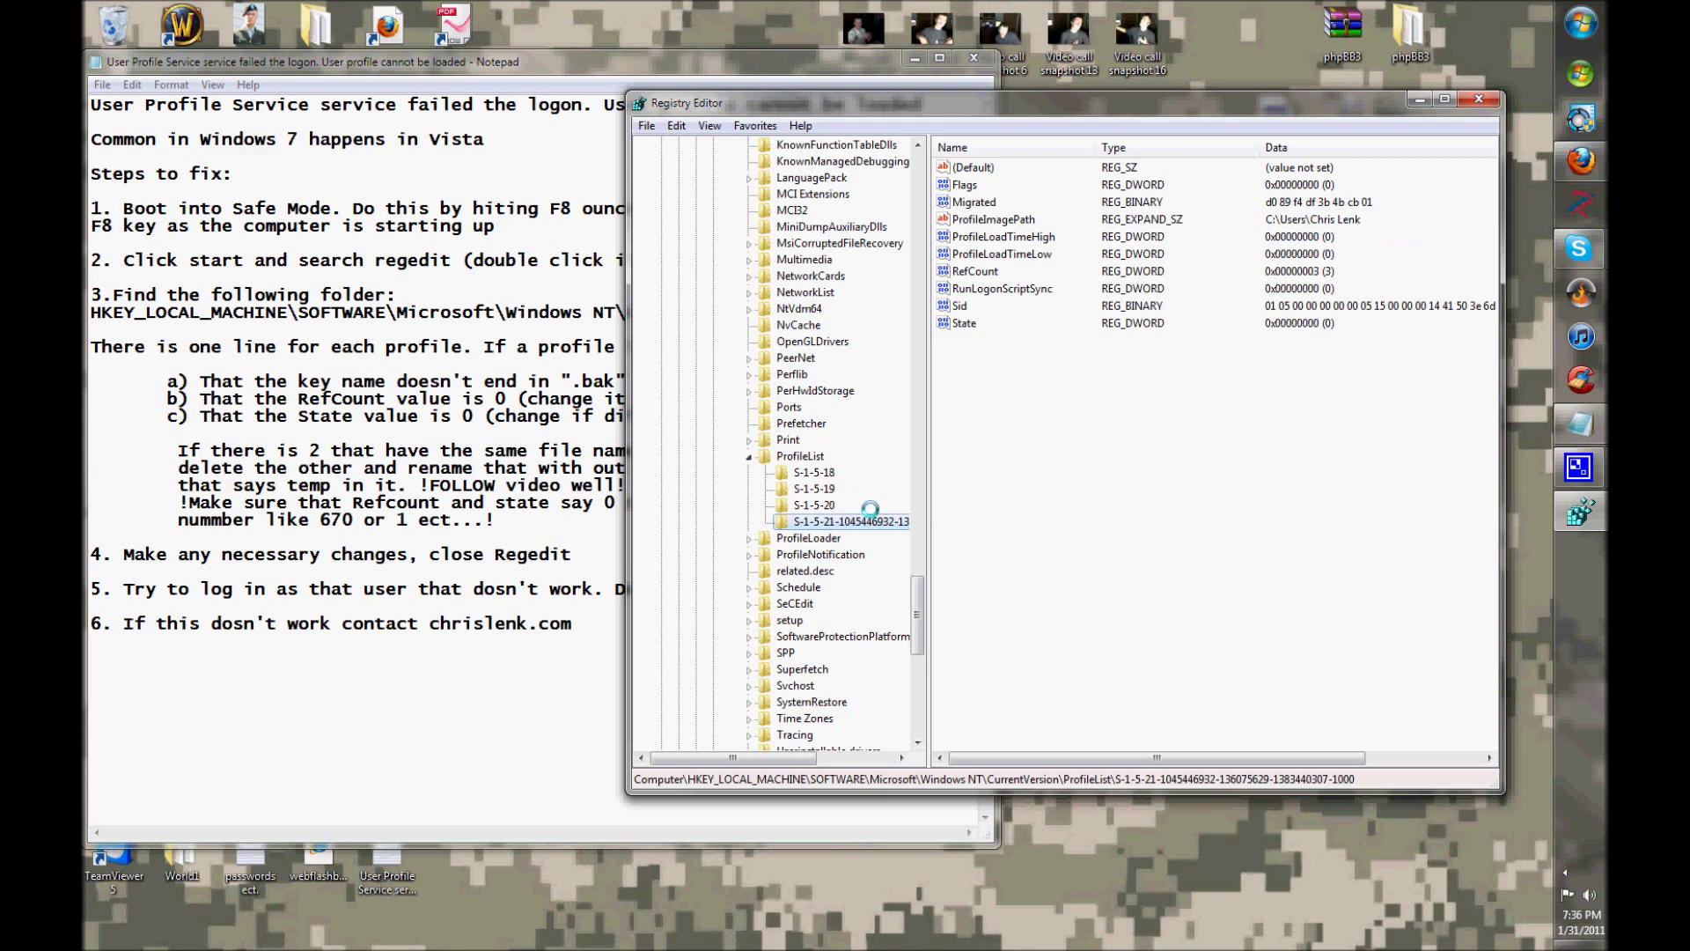
{"action": "left_click", "coordinate": [361, 465]}
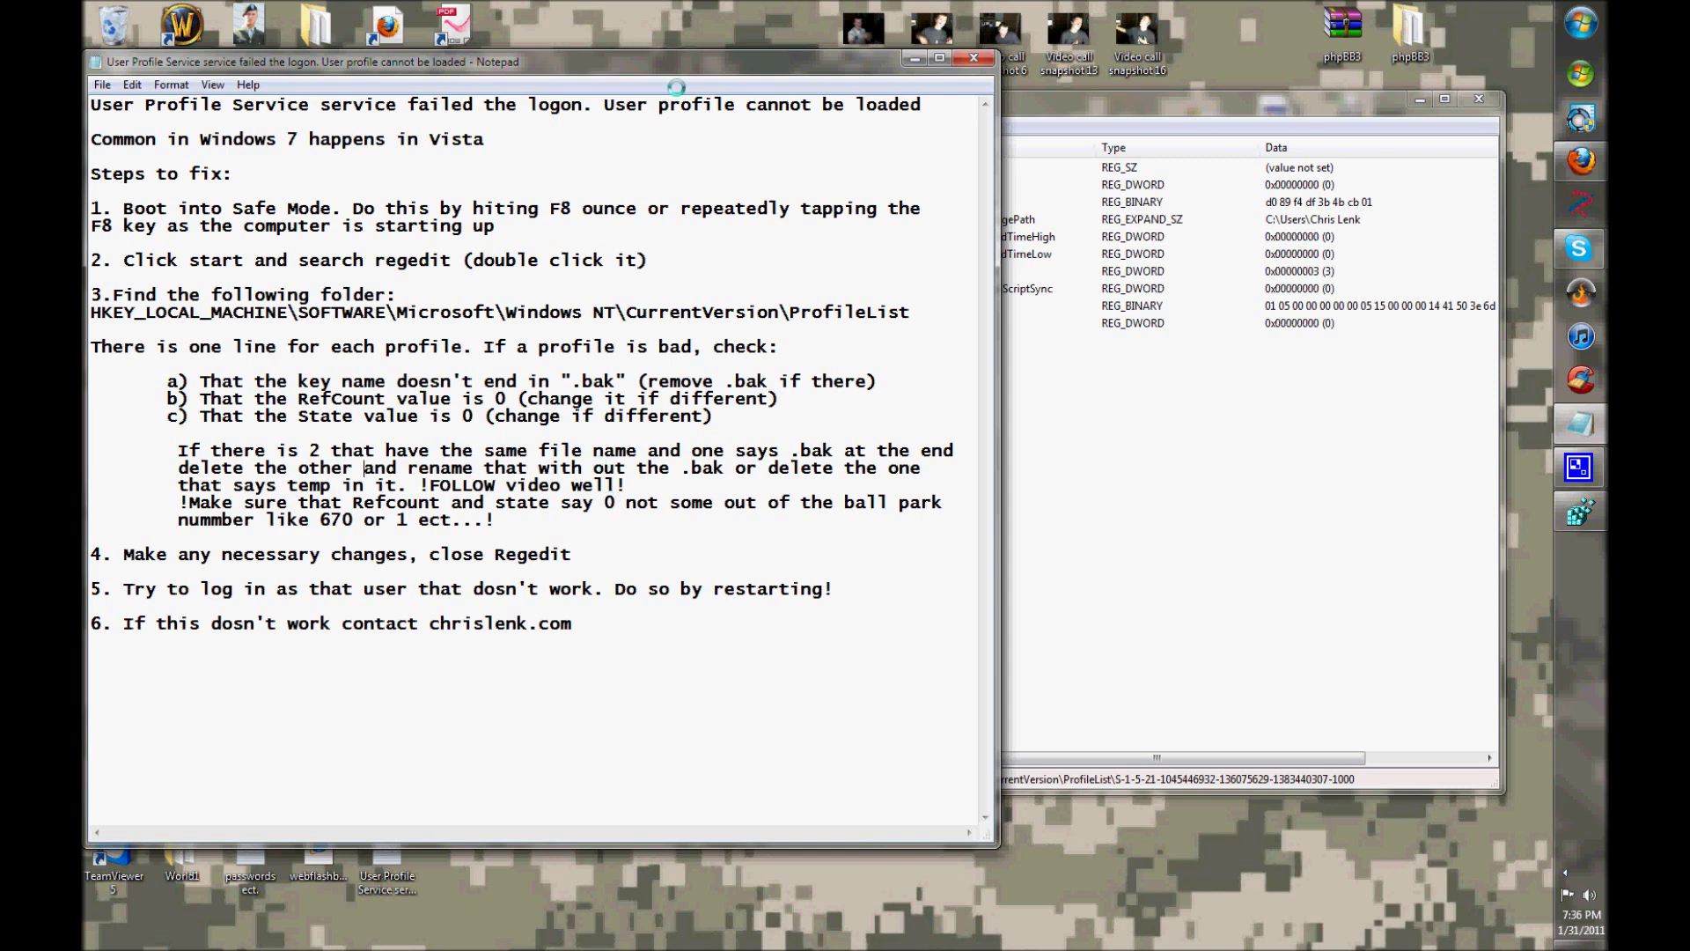
{"action": "left_click_drag", "start_coordinate": [499, 67], "coordinate": [500, 68]}
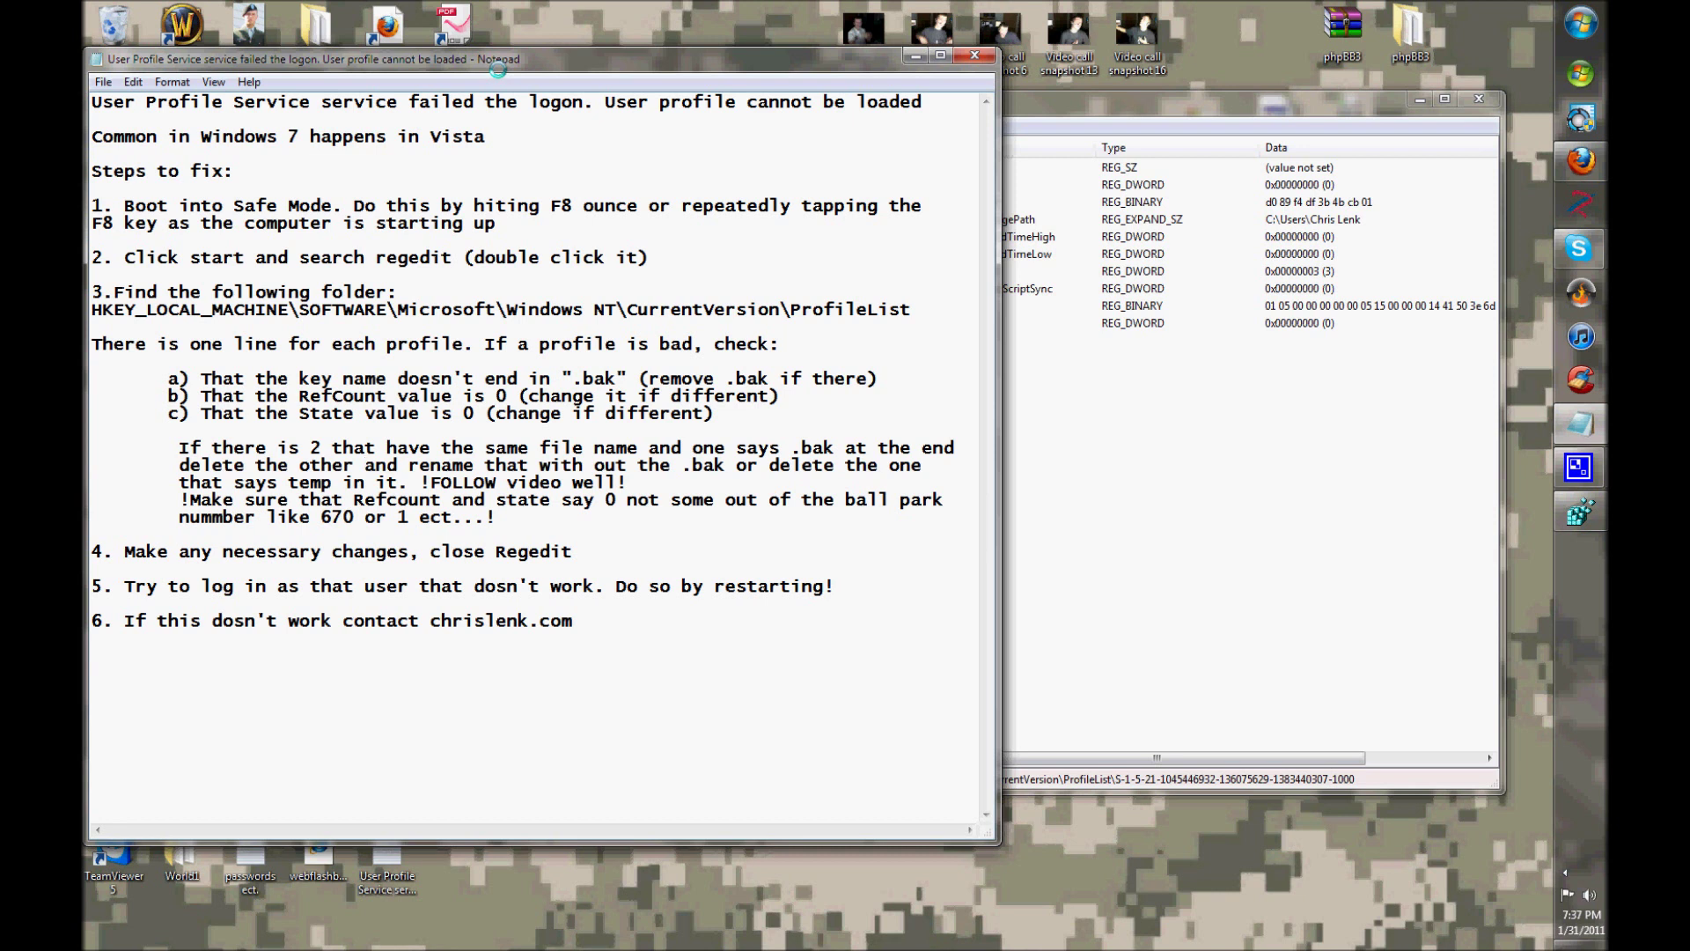
Compare the fix notes with the user profile key's values, then open that key's context menu
{"action": "left_click", "coordinate": [1053, 422]}
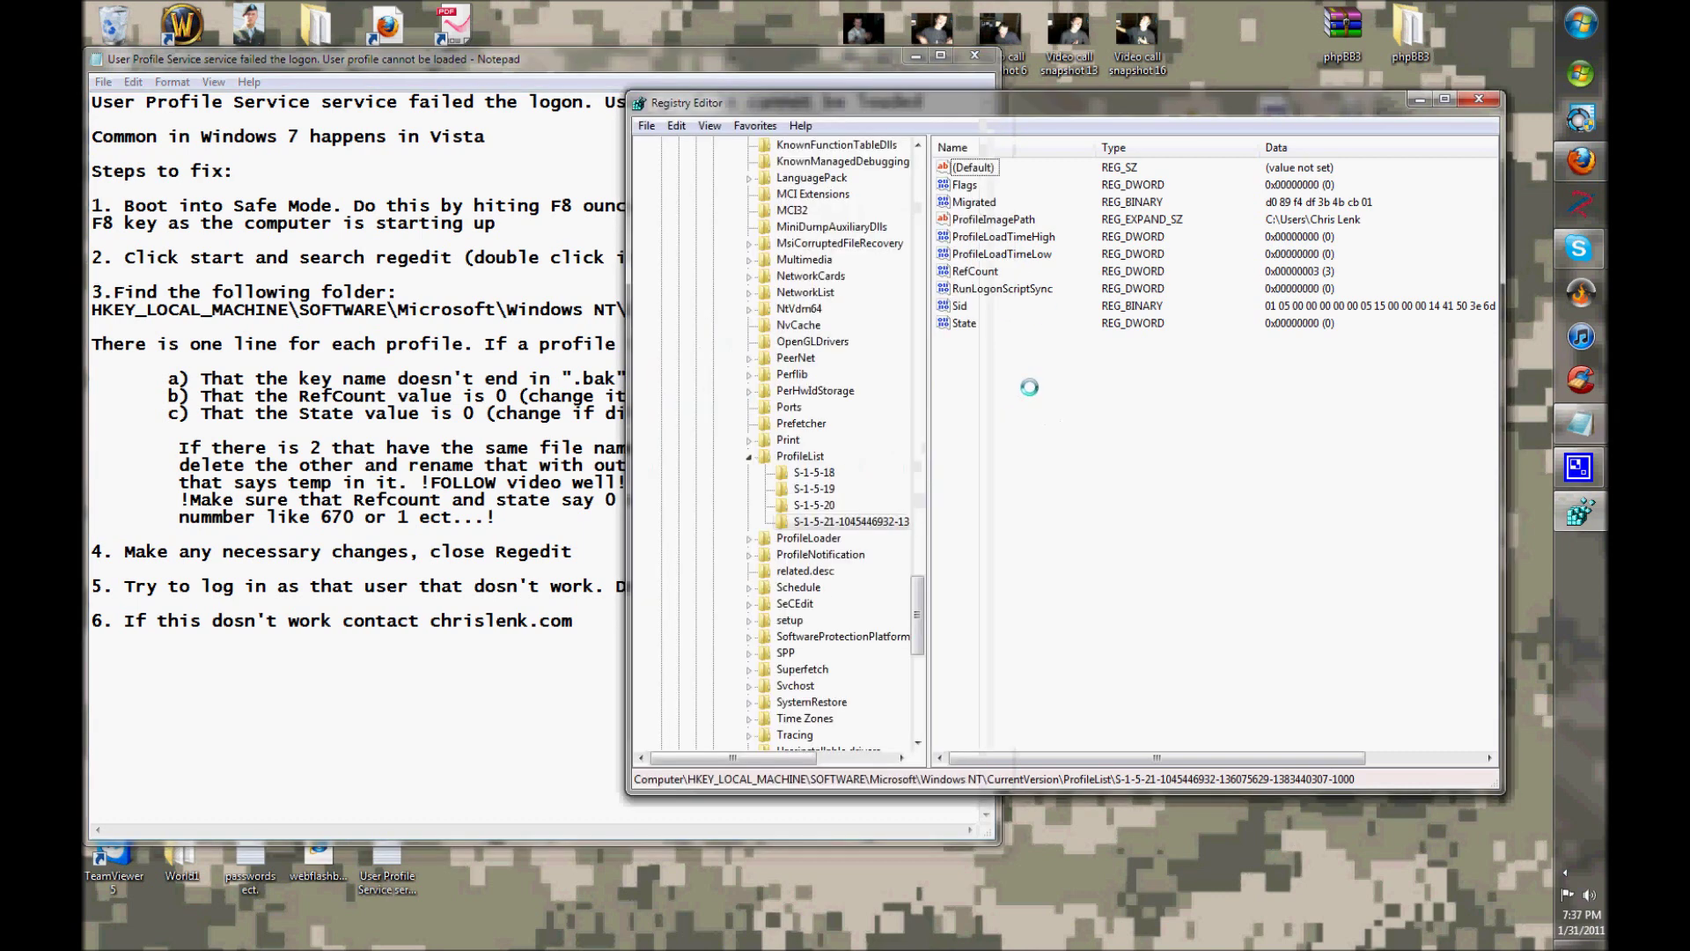
{"action": "left_click", "coordinate": [476, 412]}
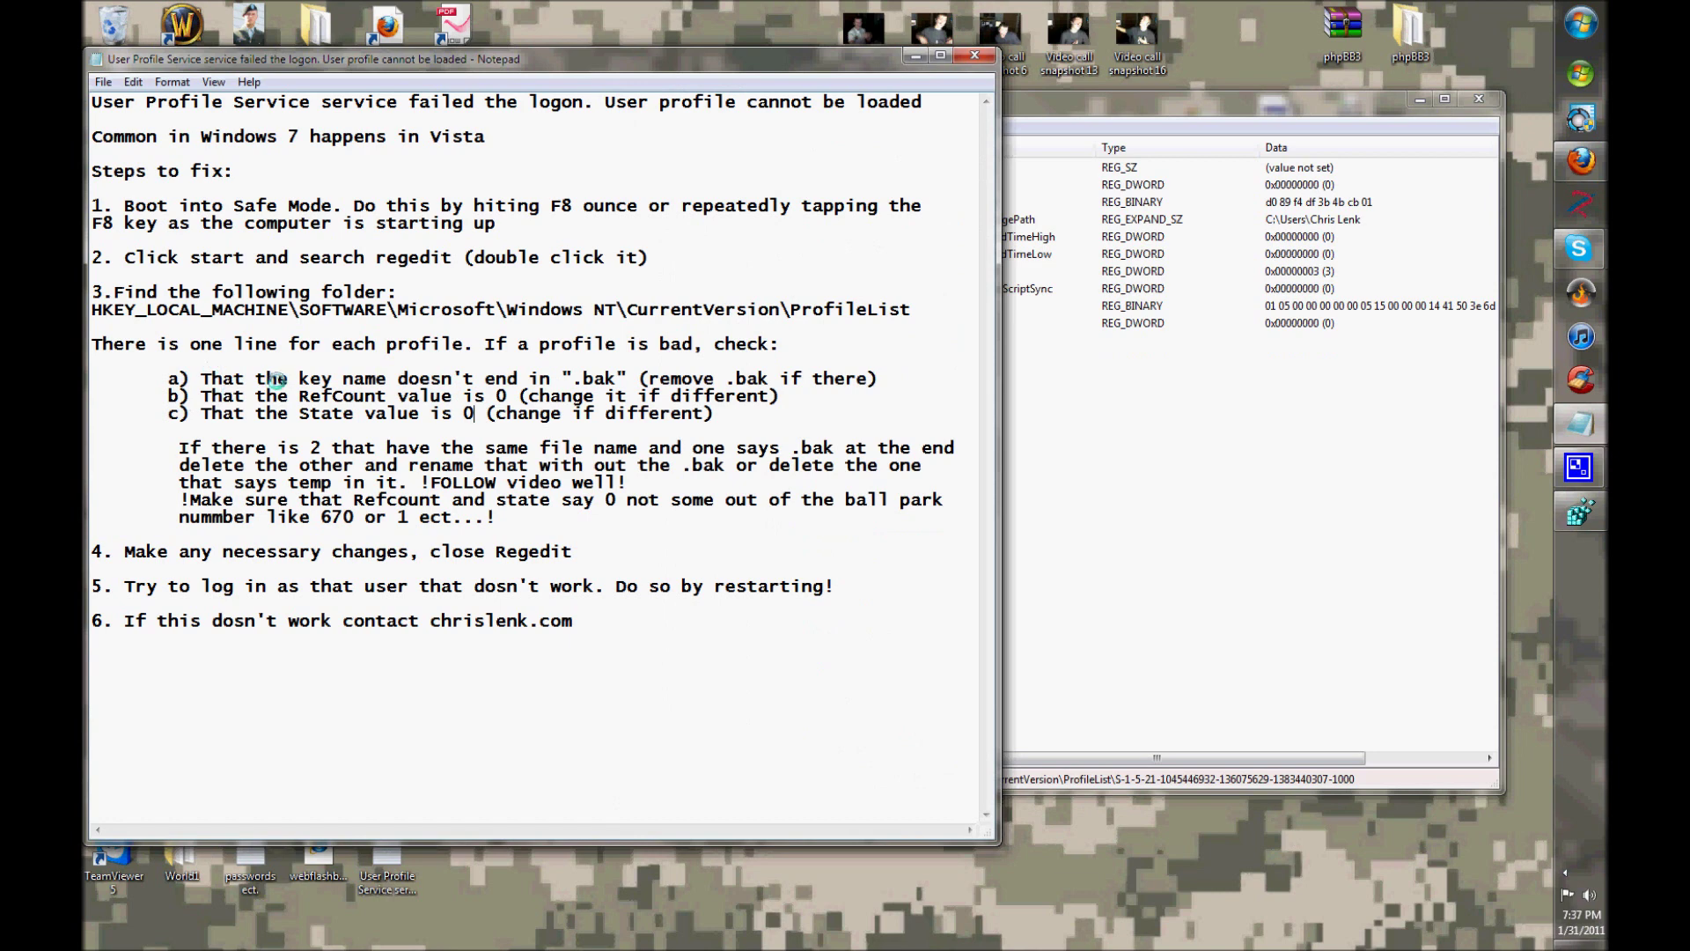
{"action": "left_click", "coordinate": [1118, 455]}
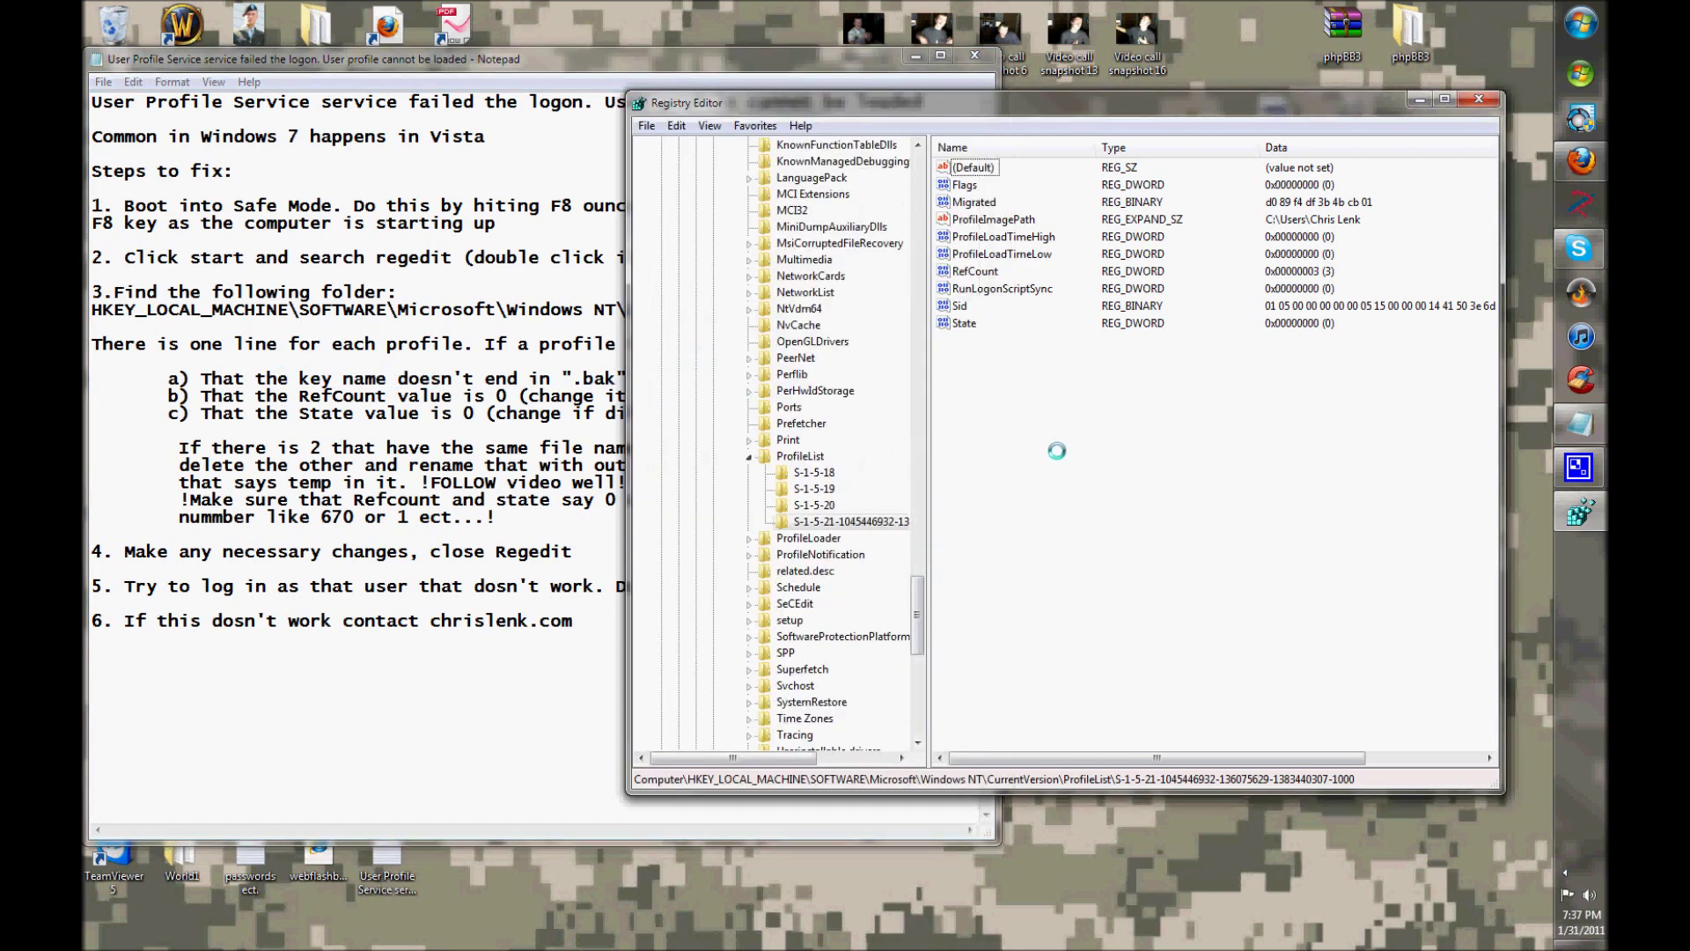
{"action": "right_click", "coordinate": [890, 523]}
Attempt renaming the S-1-5-21 key without .bak; dismiss the name-already-exists error and cancel
{"action": "left_click", "coordinate": [945, 626]}
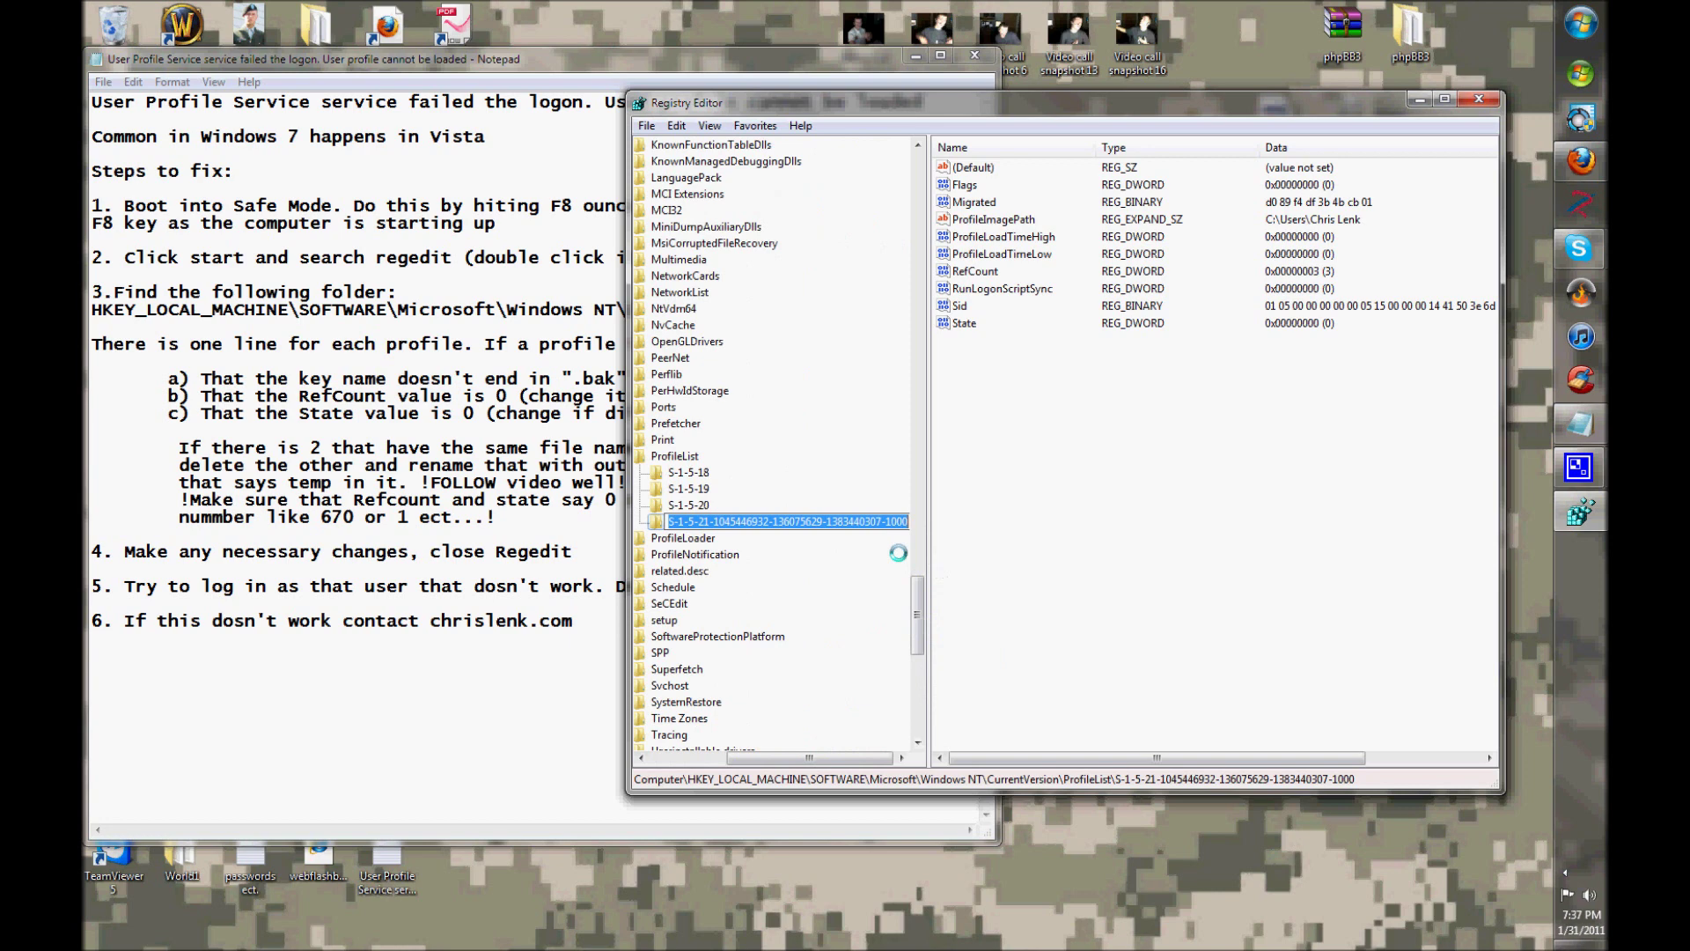
{"action": "key", "text": "End"}
{"action": "type", "text": "."}
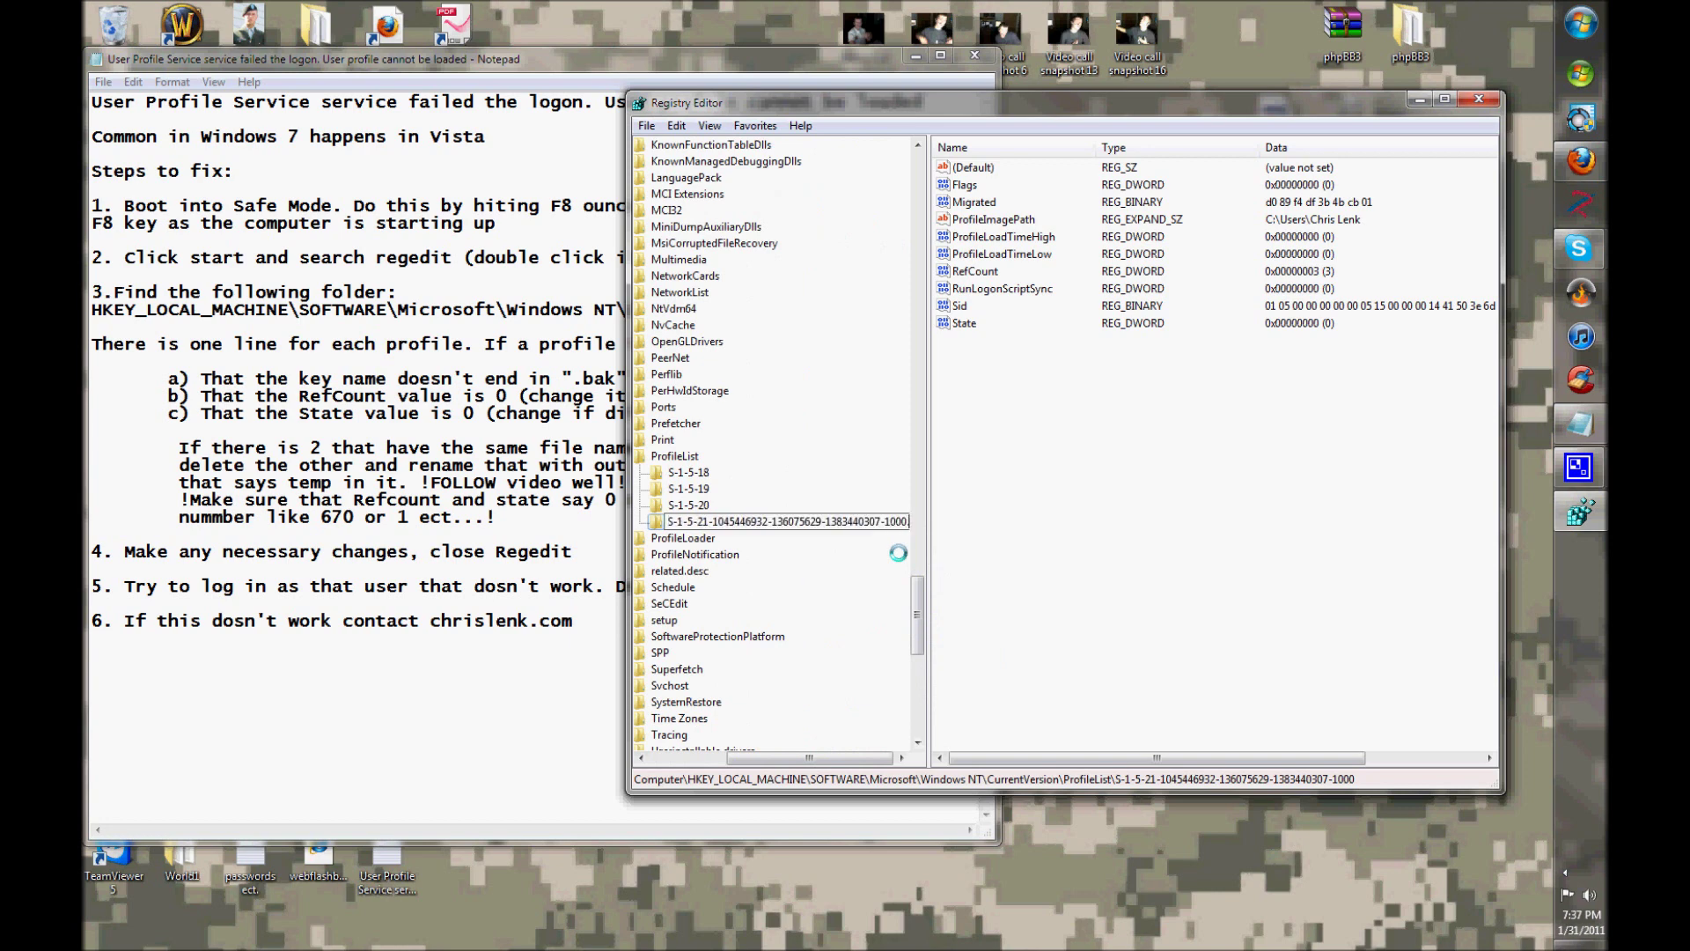
{"action": "type", "text": "bak"}
{"action": "key", "text": "BackSpace"}
{"action": "key", "text": "BackSpace"}
{"action": "key", "text": "BackSpace"}
{"action": "key", "text": "BackSpace"}
{"action": "left_click", "coordinate": [956, 525]}
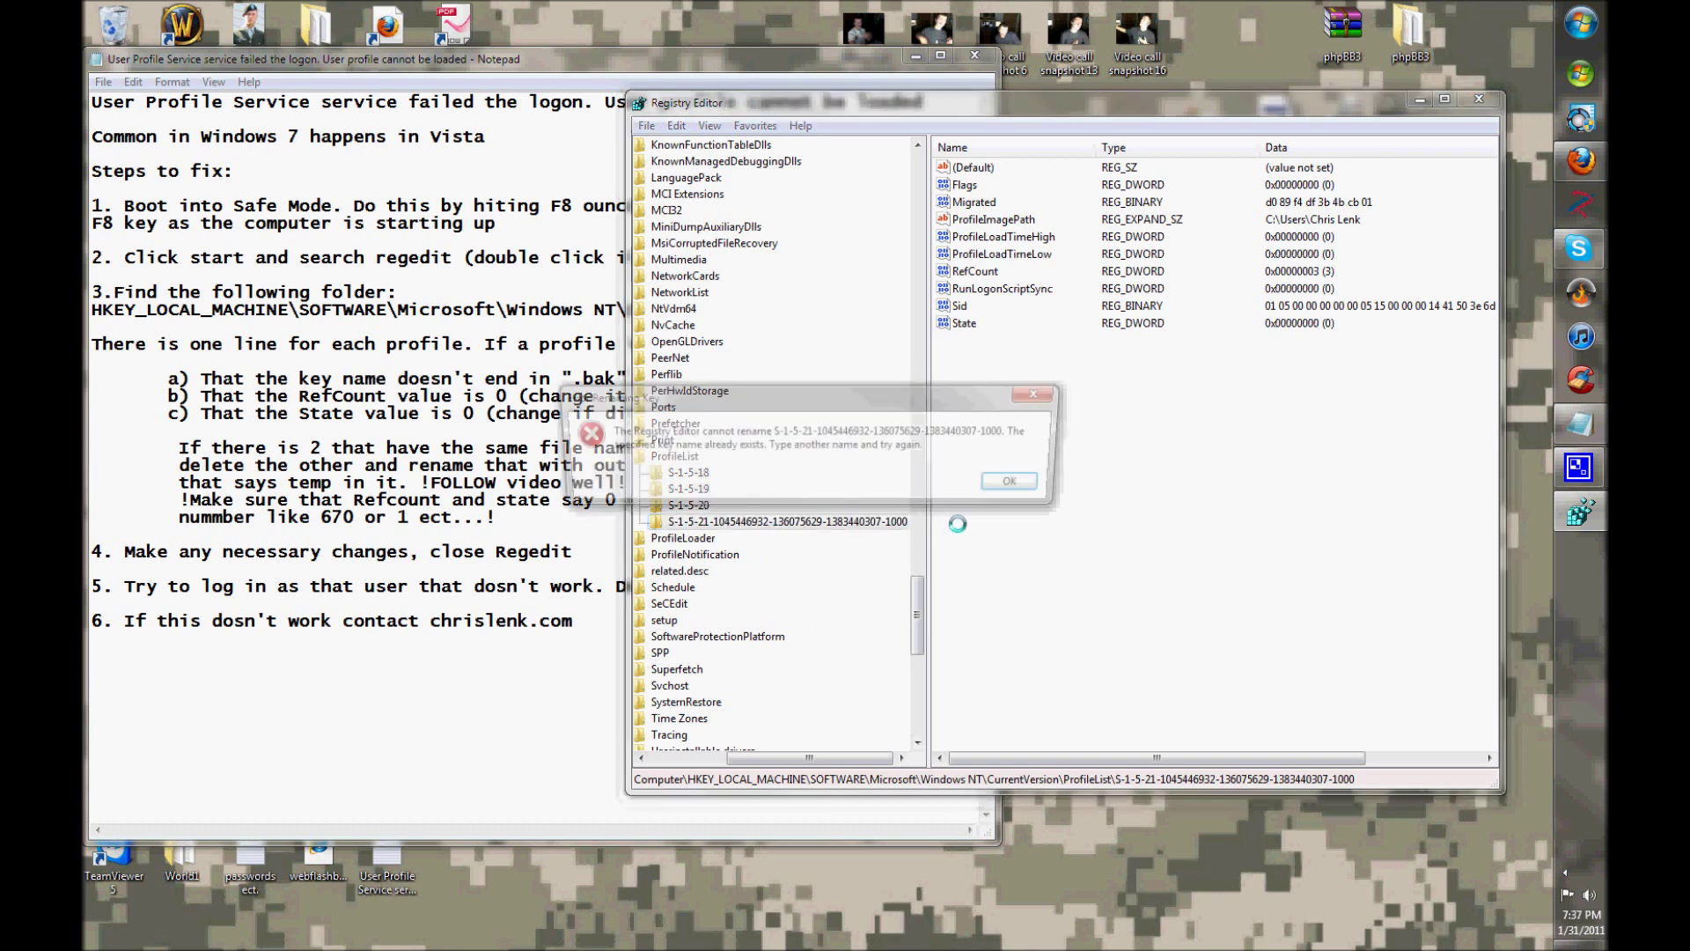
{"action": "key", "text": "Return"}
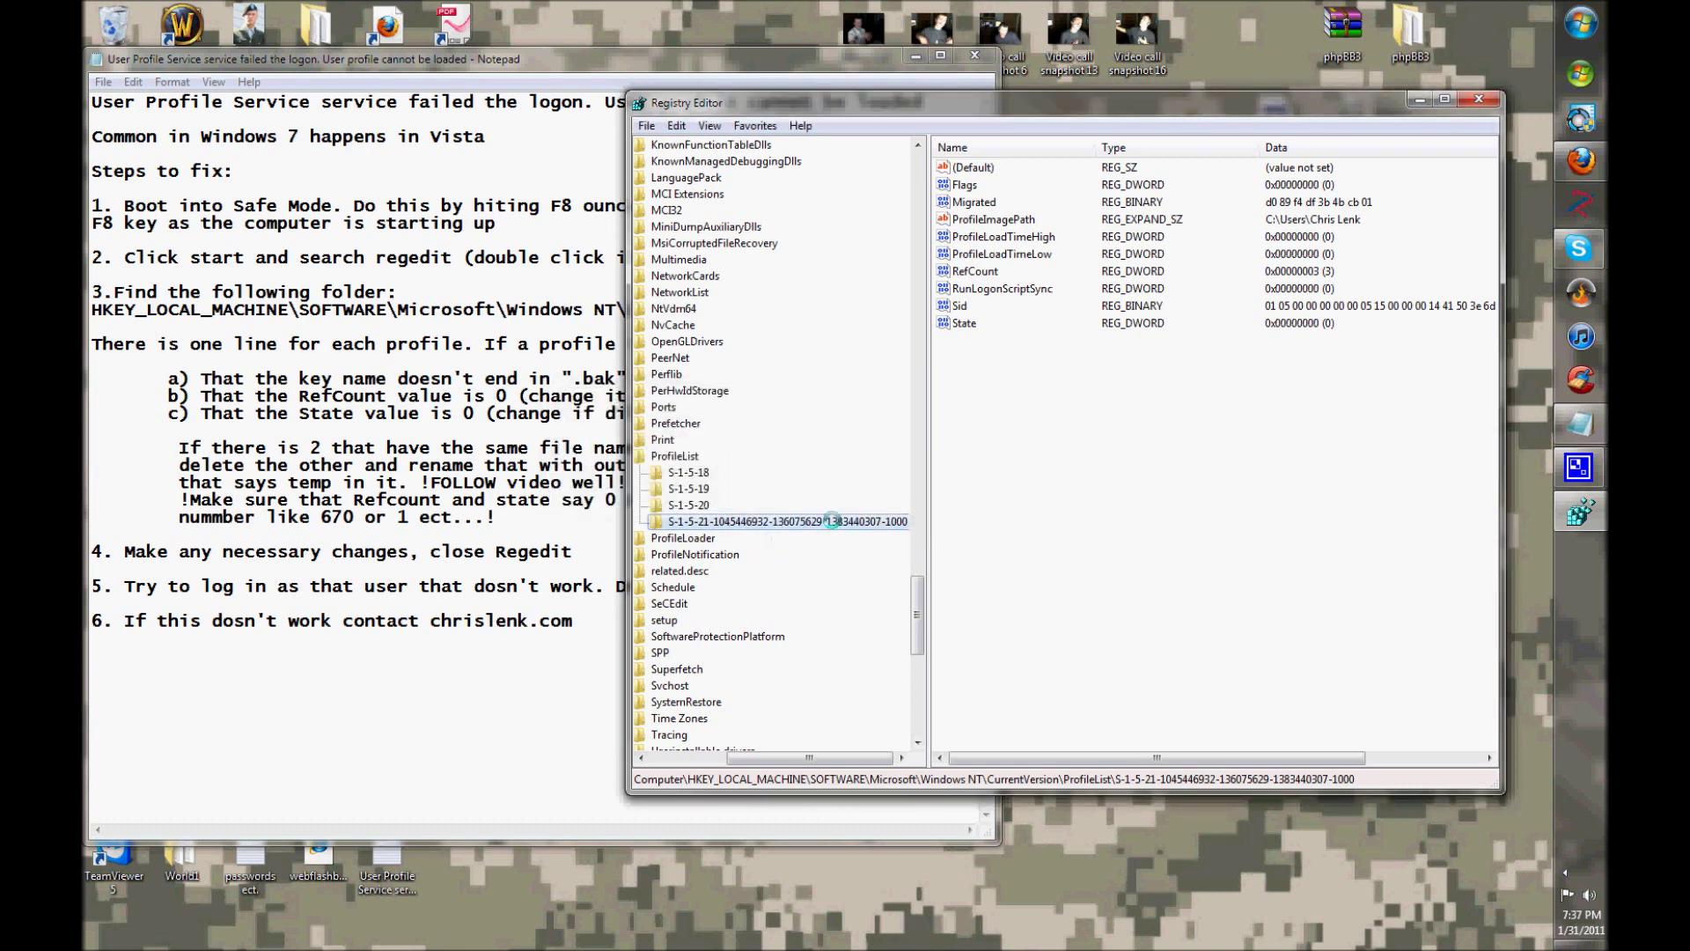
{"action": "right_click", "coordinate": [744, 523]}
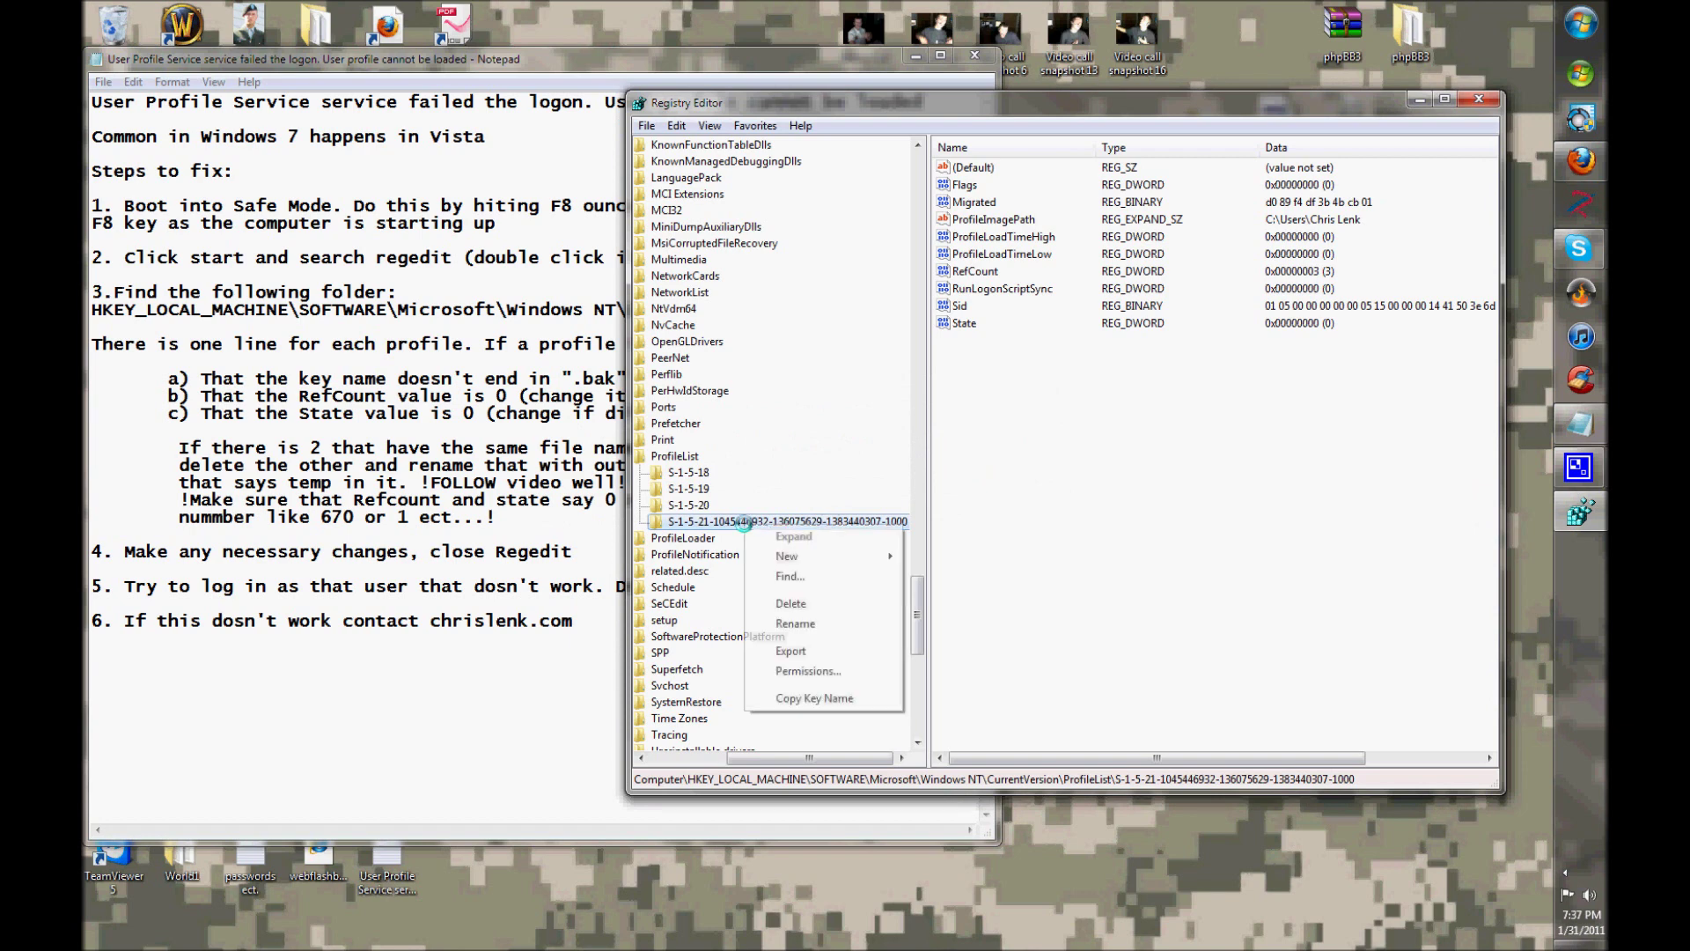
{"action": "left_click", "coordinate": [985, 552]}
{"action": "left_click", "coordinate": [796, 525]}
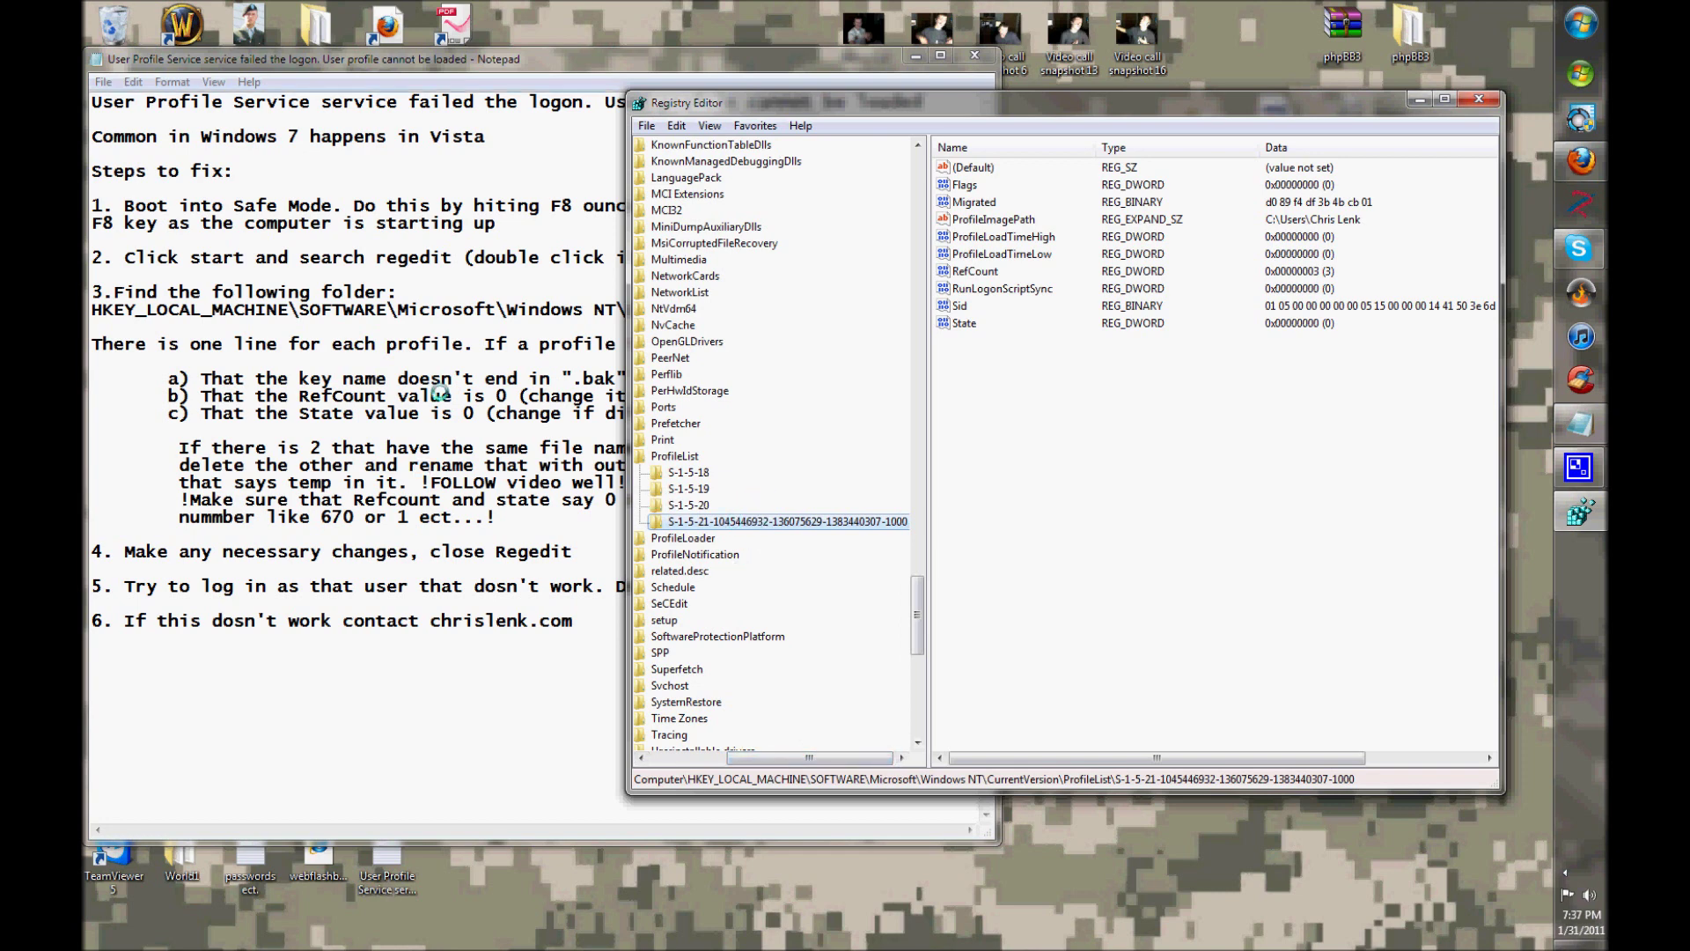
{"action": "left_click", "coordinate": [309, 144]}
{"action": "left_click_drag", "start_coordinate": [915, 111], "coordinate": [140, 113]}
{"action": "left_click", "coordinate": [132, 113]}
{"action": "left_click", "coordinate": [1120, 603]}
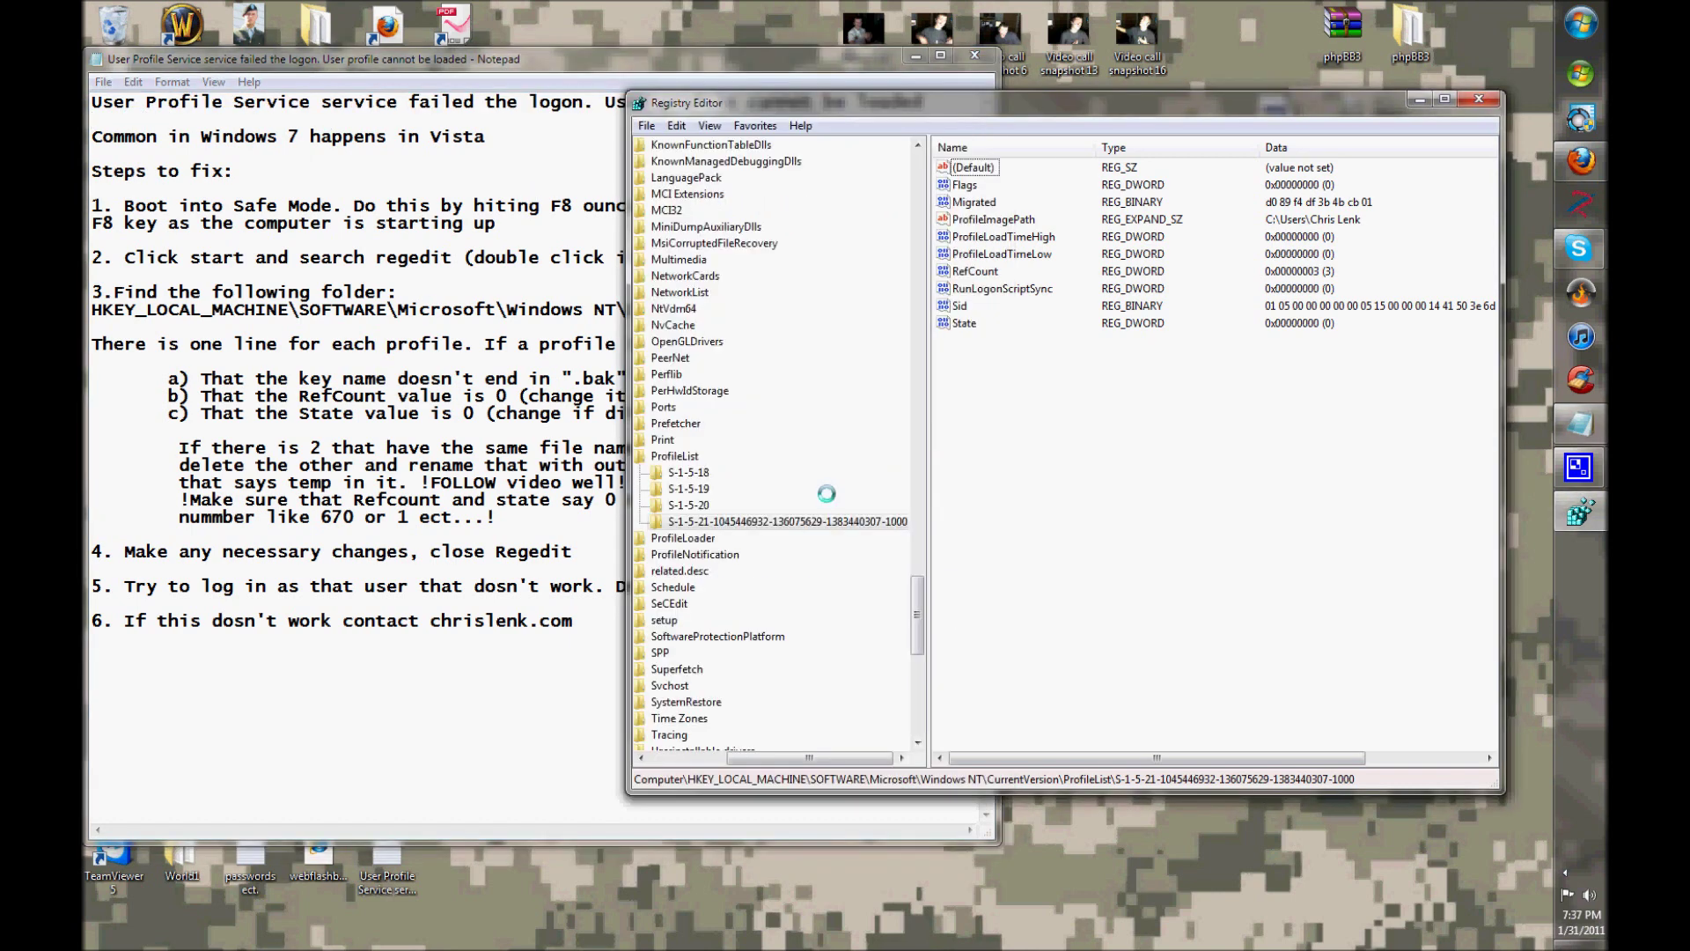
{"action": "left_click", "coordinate": [329, 117]}
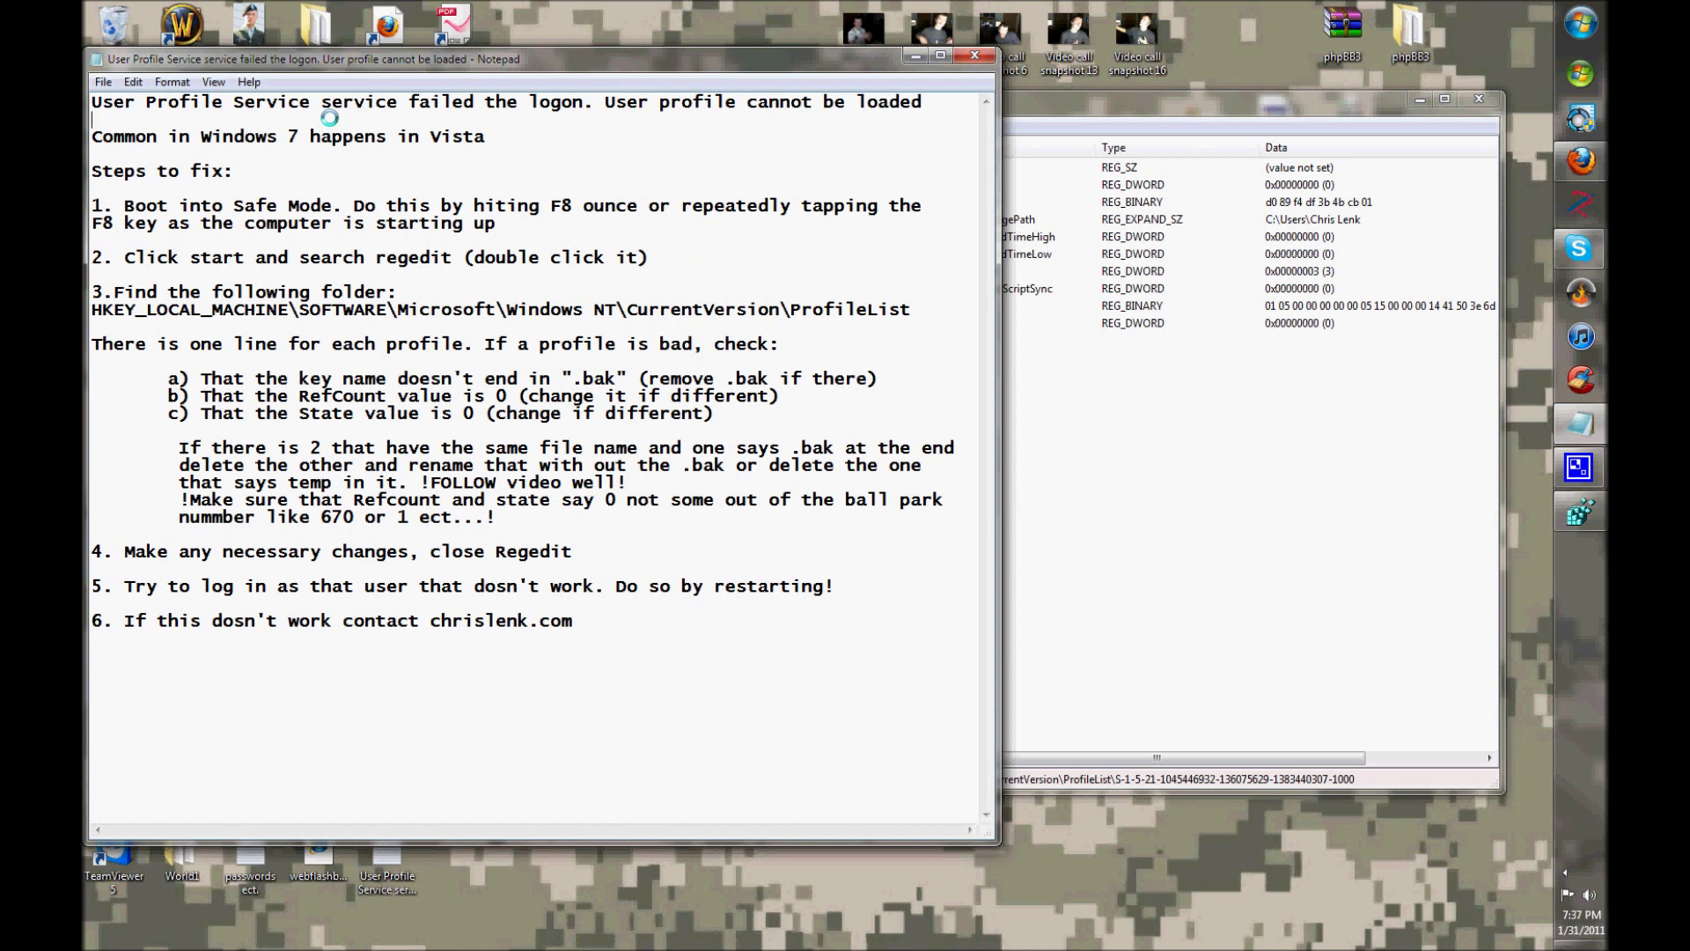
{"action": "left_click", "coordinate": [1088, 515]}
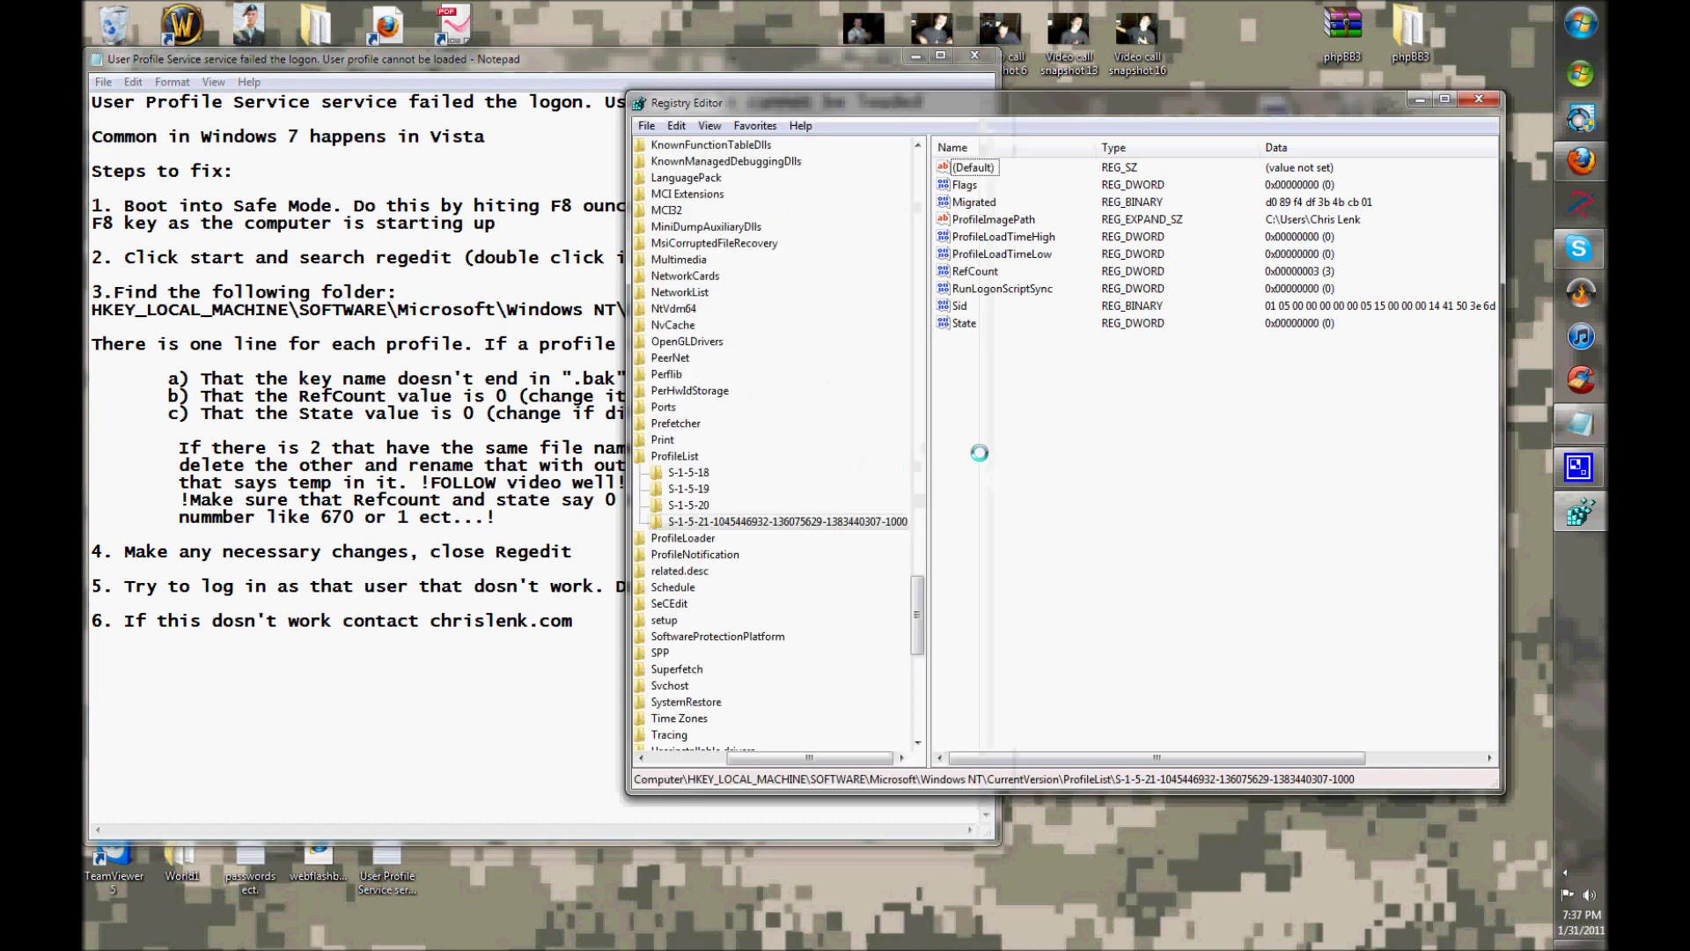
{"action": "left_click", "coordinate": [717, 520]}
{"action": "left_click", "coordinate": [498, 393]}
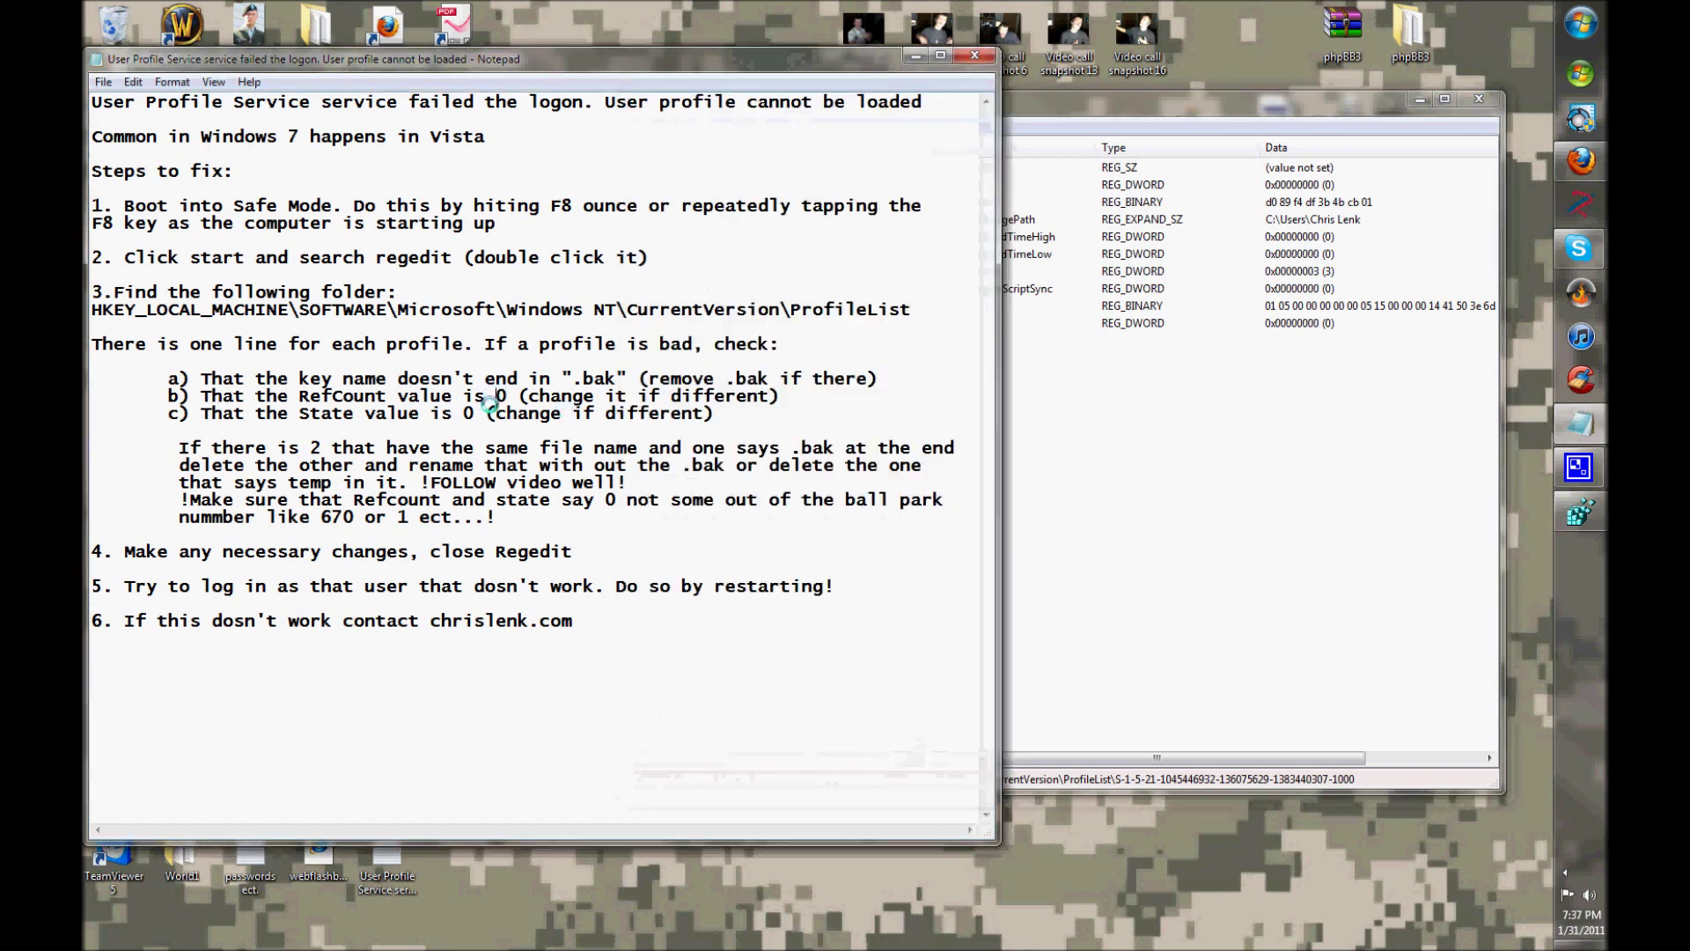
{"action": "left_click", "coordinate": [1067, 500]}
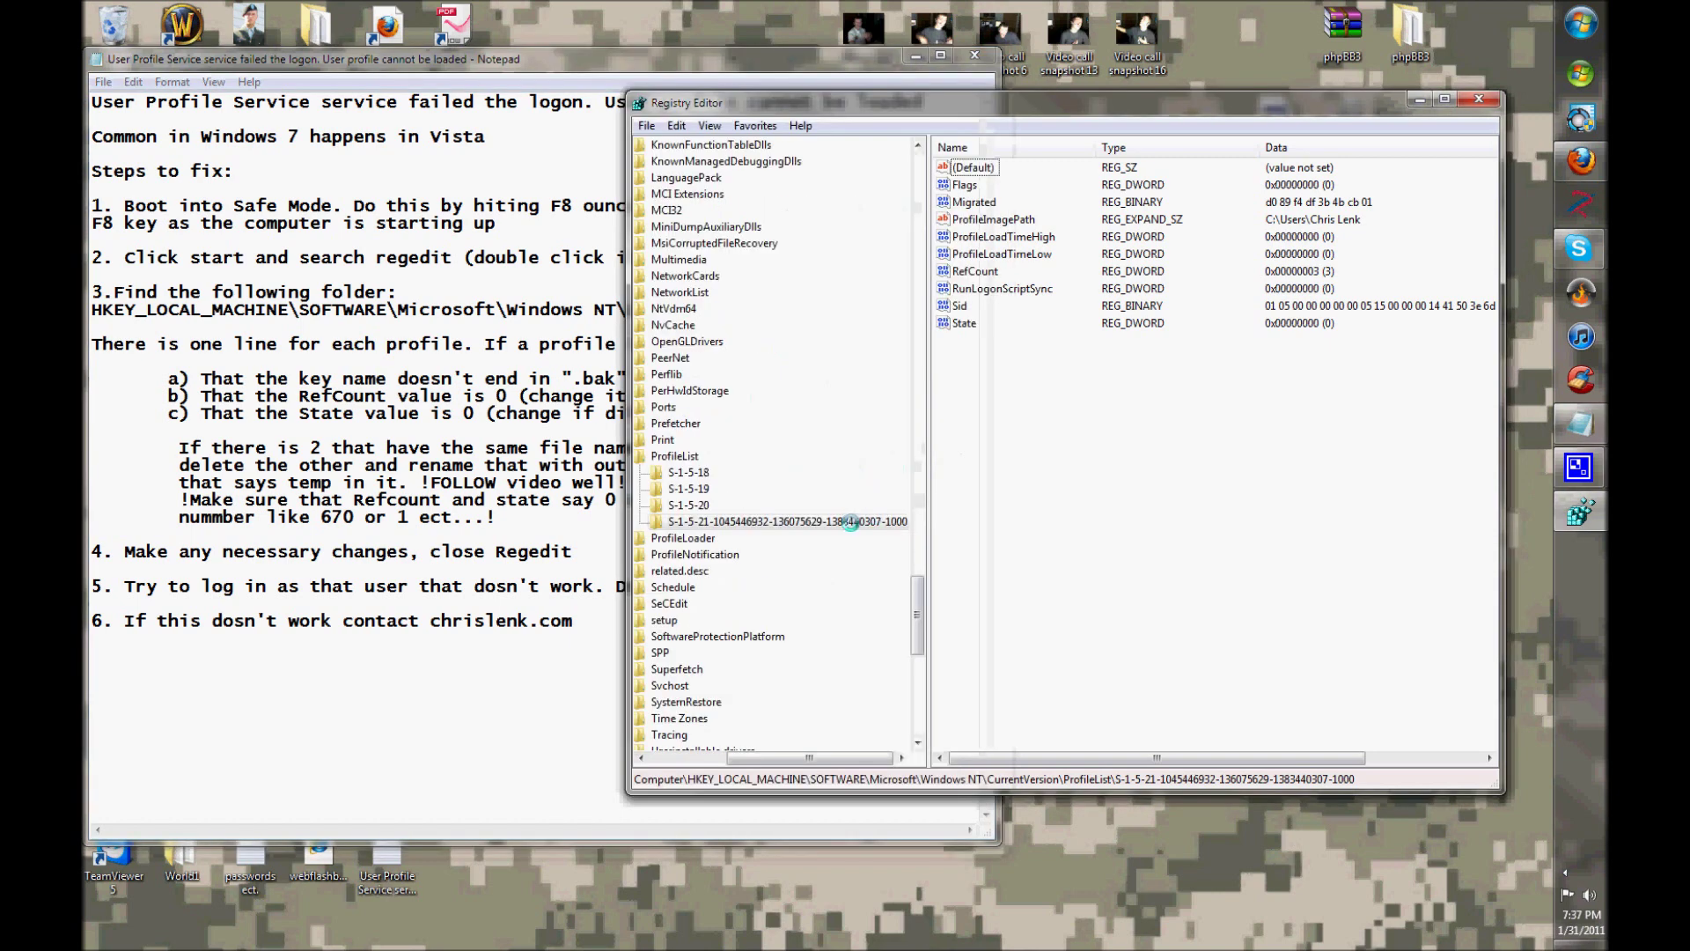
{"action": "left_click", "coordinate": [528, 393]}
Compare the S-1-5-20 profile's values with the user's S-1-5-21 profile key values
{"action": "left_click", "coordinate": [1076, 478]}
{"action": "left_click", "coordinate": [845, 521]}
{"action": "left_click", "coordinate": [690, 505]}
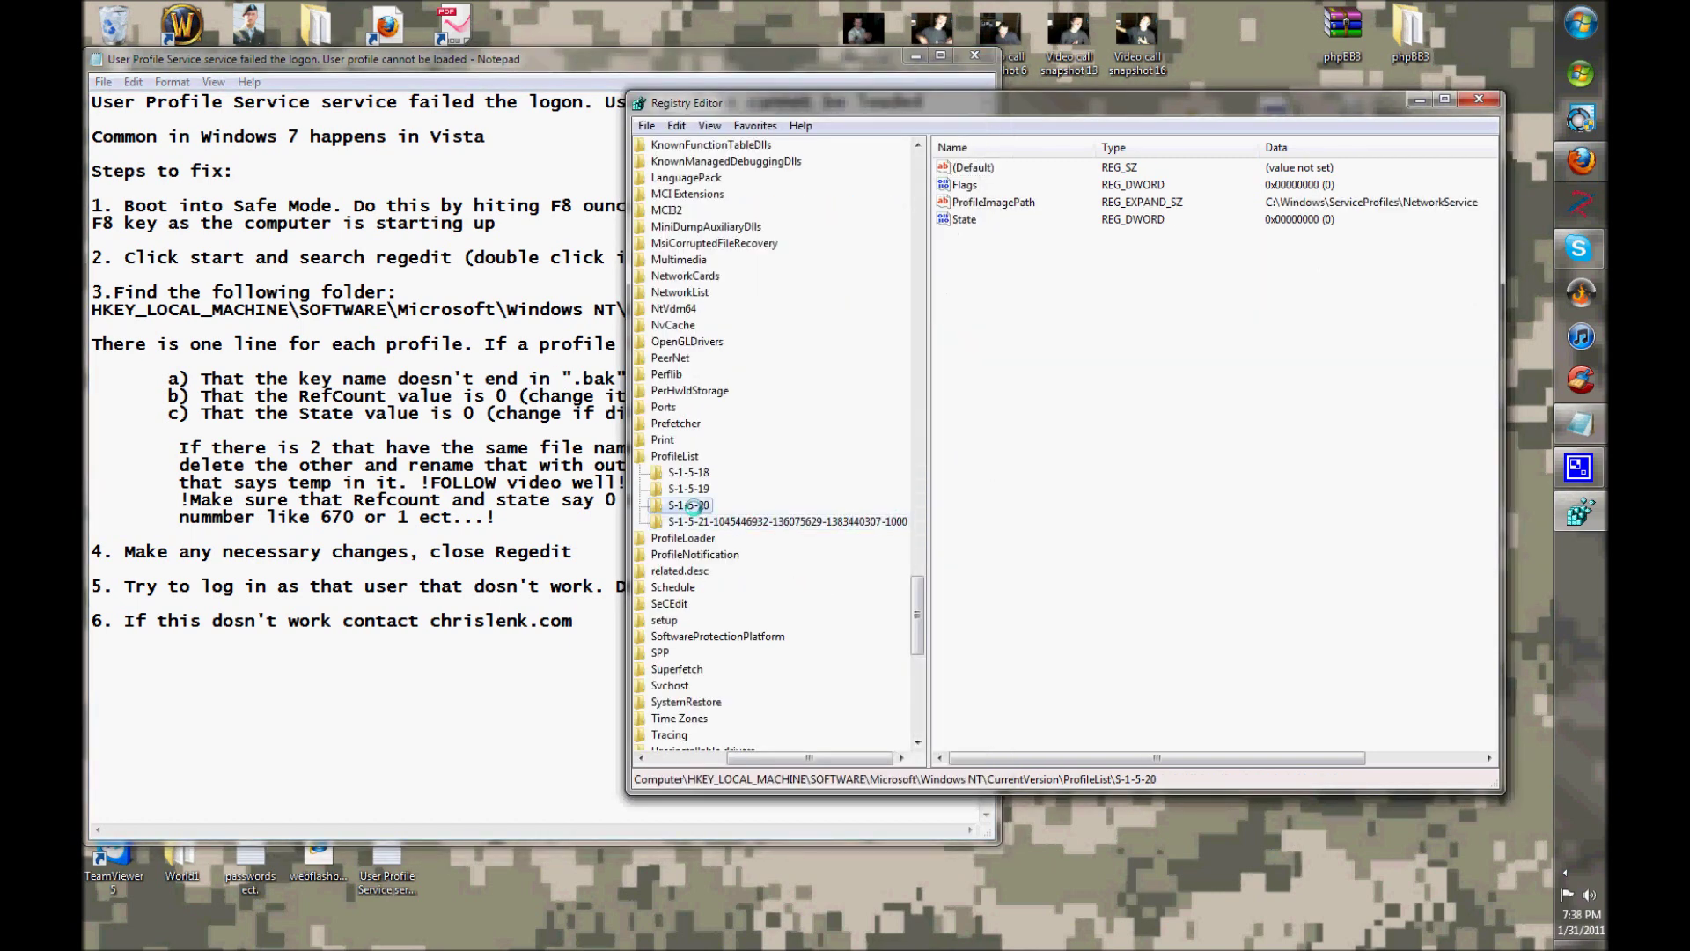
{"action": "left_click", "coordinate": [730, 521]}
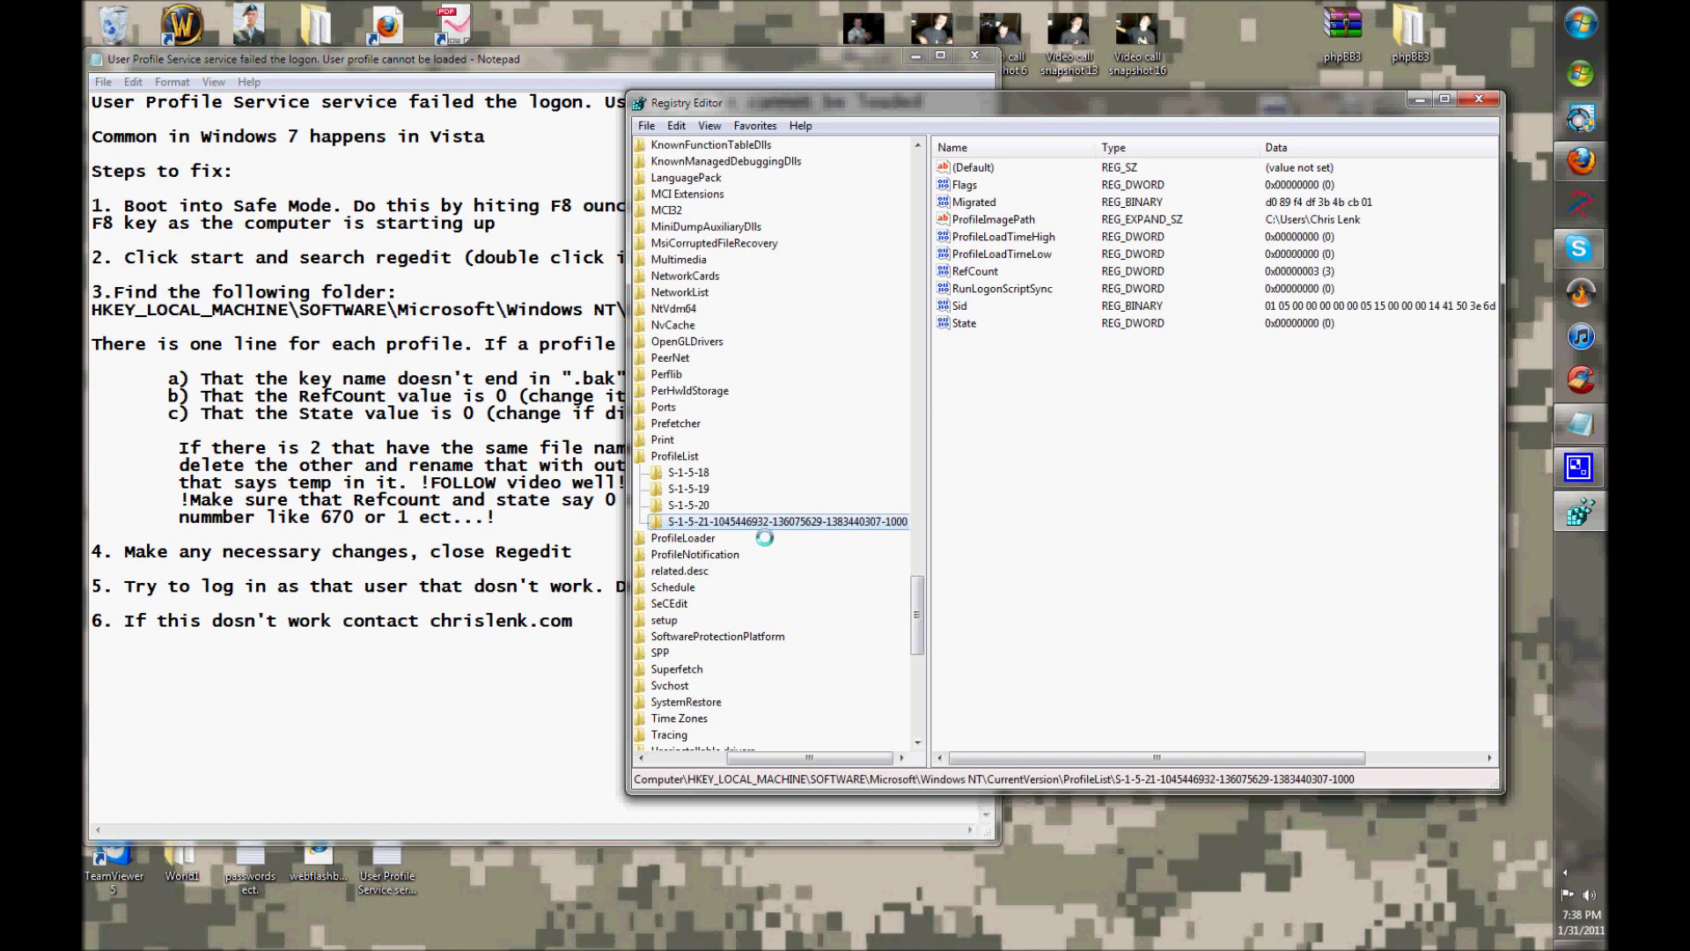
{"action": "left_click", "coordinate": [710, 508]}
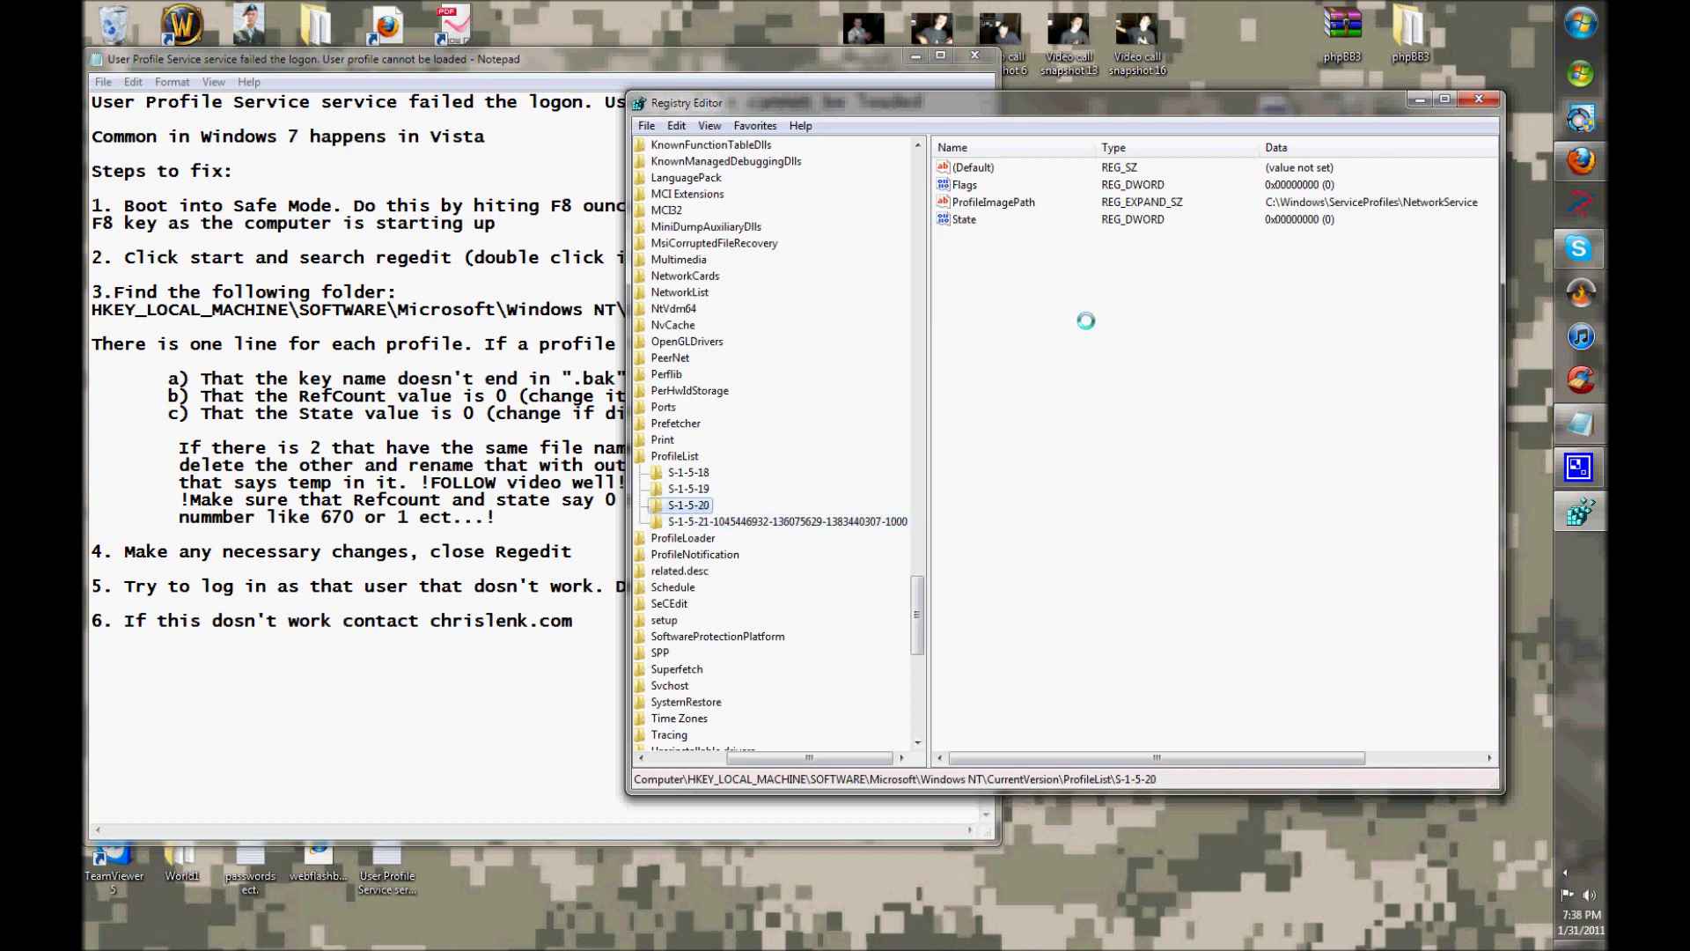
{"action": "left_click_drag", "start_coordinate": [984, 226], "coordinate": [959, 158]}
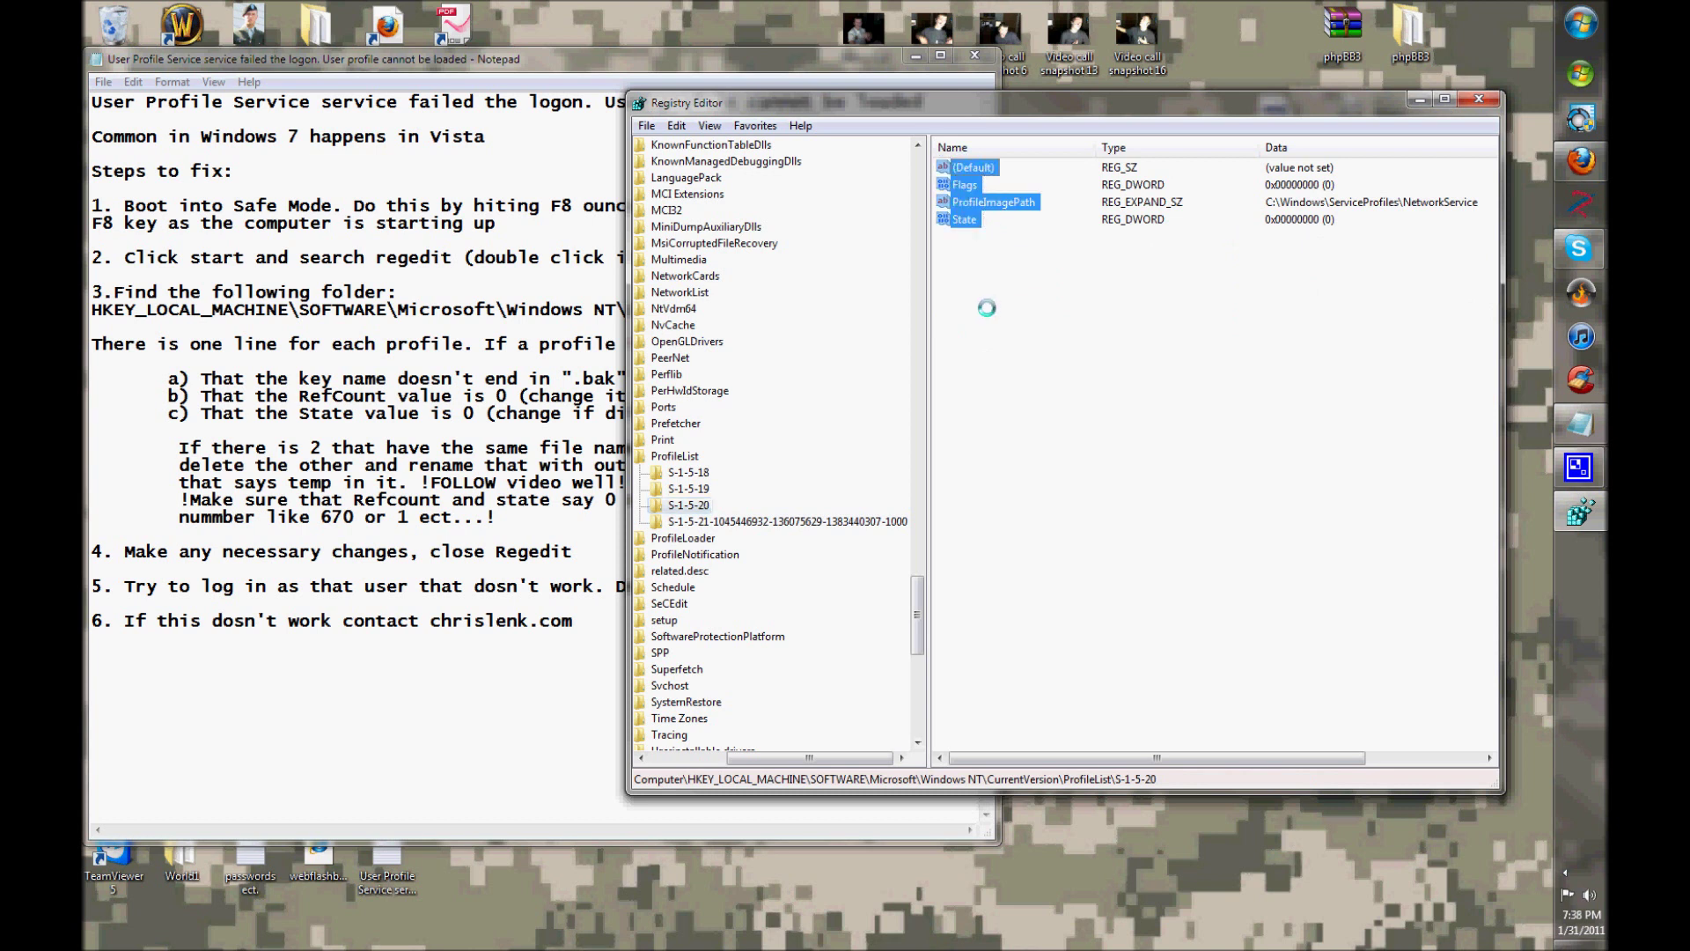
{"action": "left_click", "coordinate": [696, 521]}
{"action": "left_click_drag", "start_coordinate": [991, 428], "coordinate": [1046, 428]}
{"action": "left_click", "coordinate": [763, 526]}
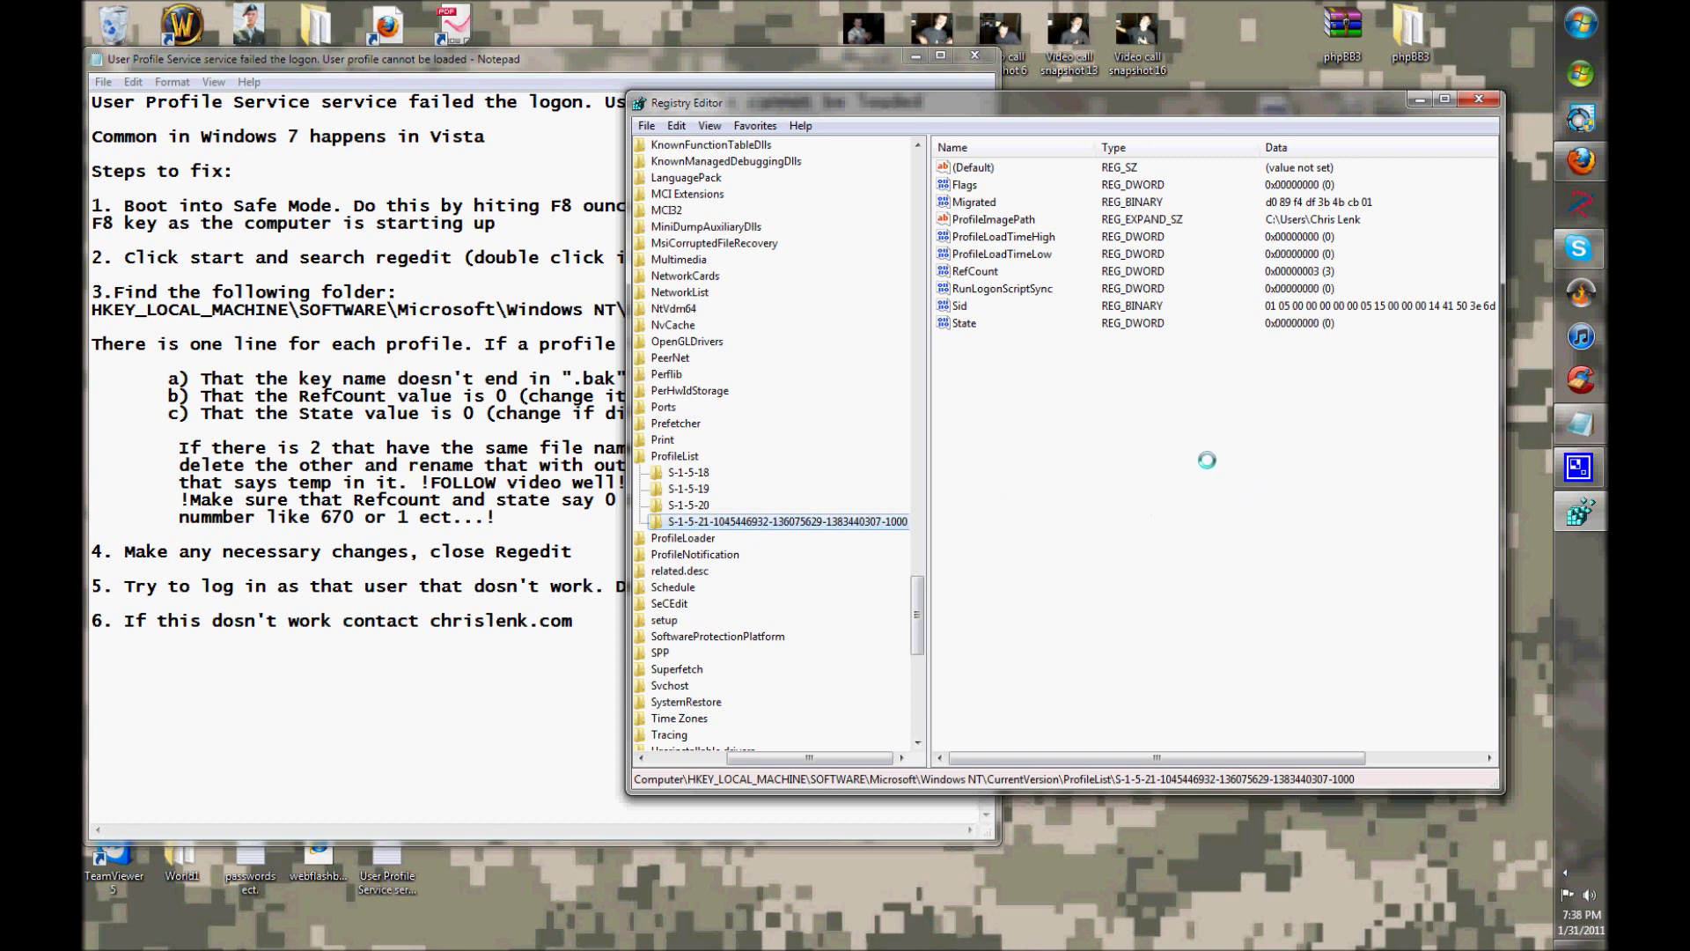
{"action": "left_click", "coordinate": [690, 505]}
{"action": "left_click", "coordinate": [969, 481]}
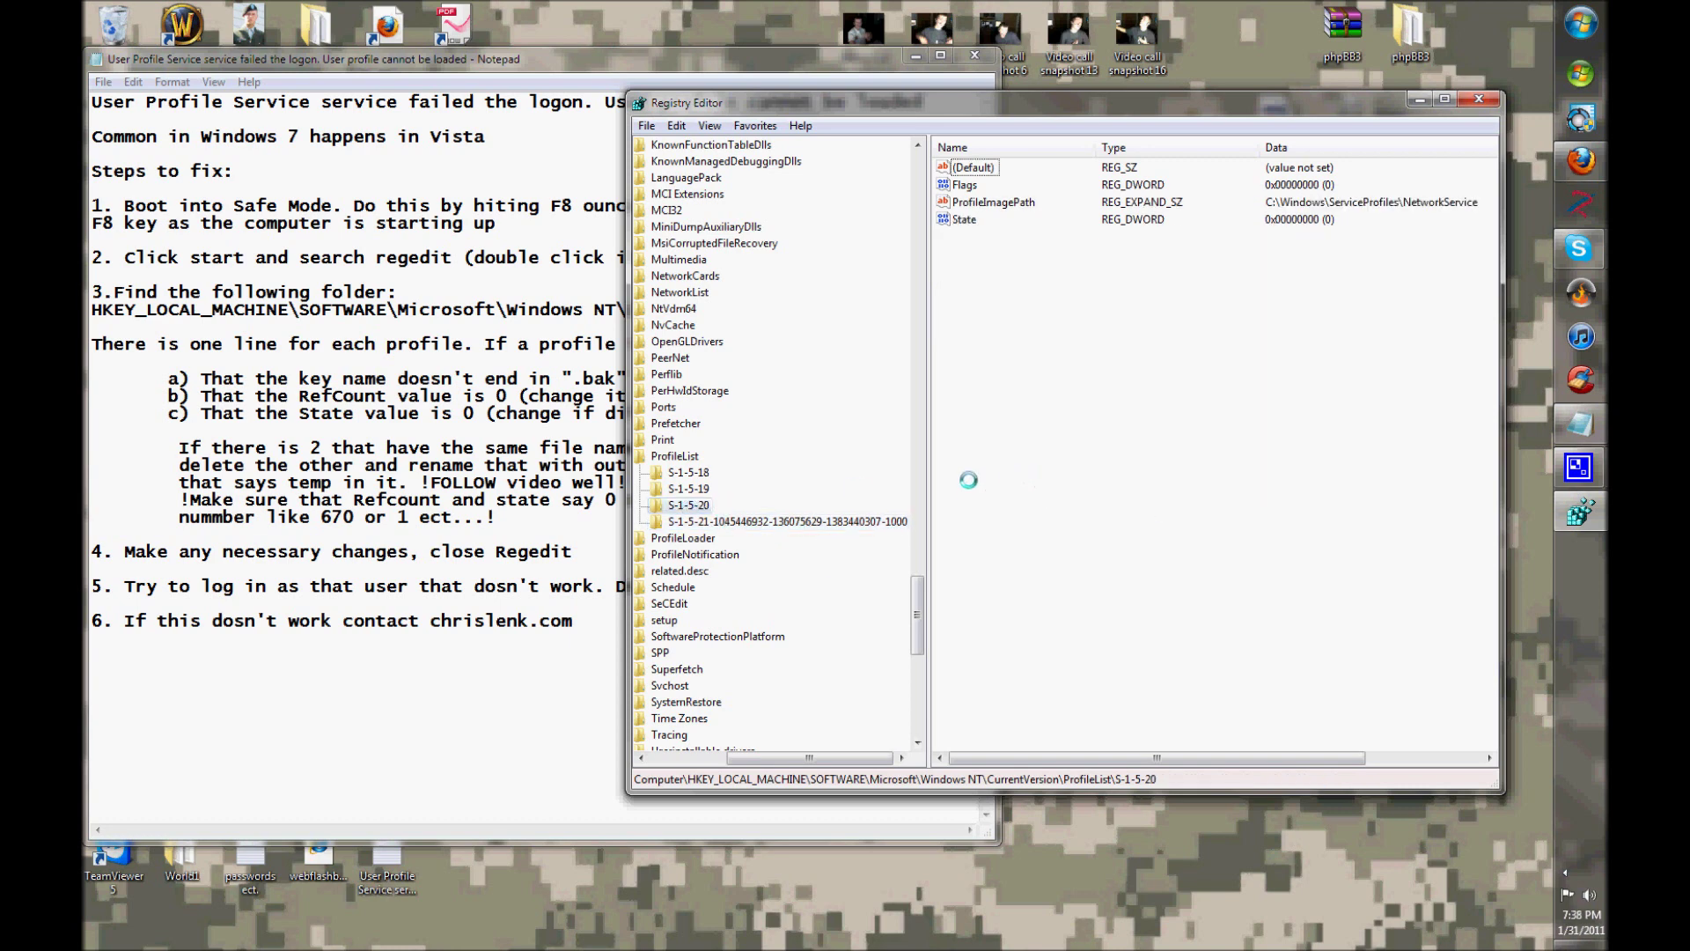
Cross-check the 'temp' and contact lines in the notes against the user profile key's values
{"action": "left_click", "coordinate": [539, 483]}
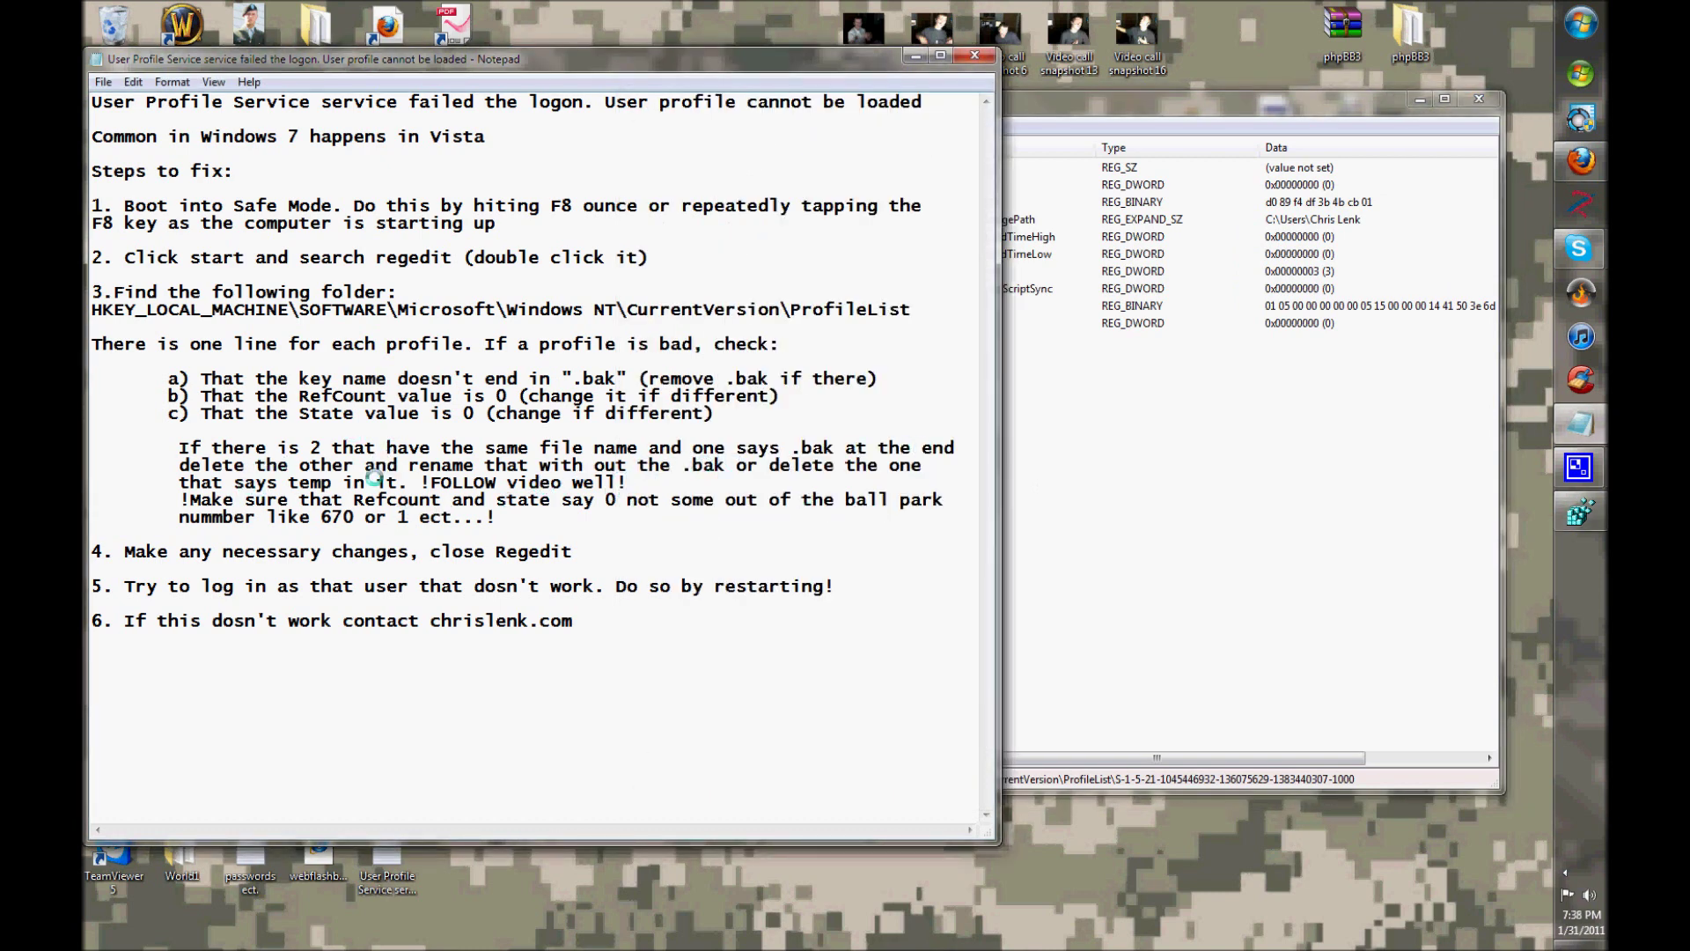
{"action": "left_click_drag", "start_coordinate": [333, 484], "coordinate": [289, 477]}
{"action": "left_click", "coordinate": [1170, 425]}
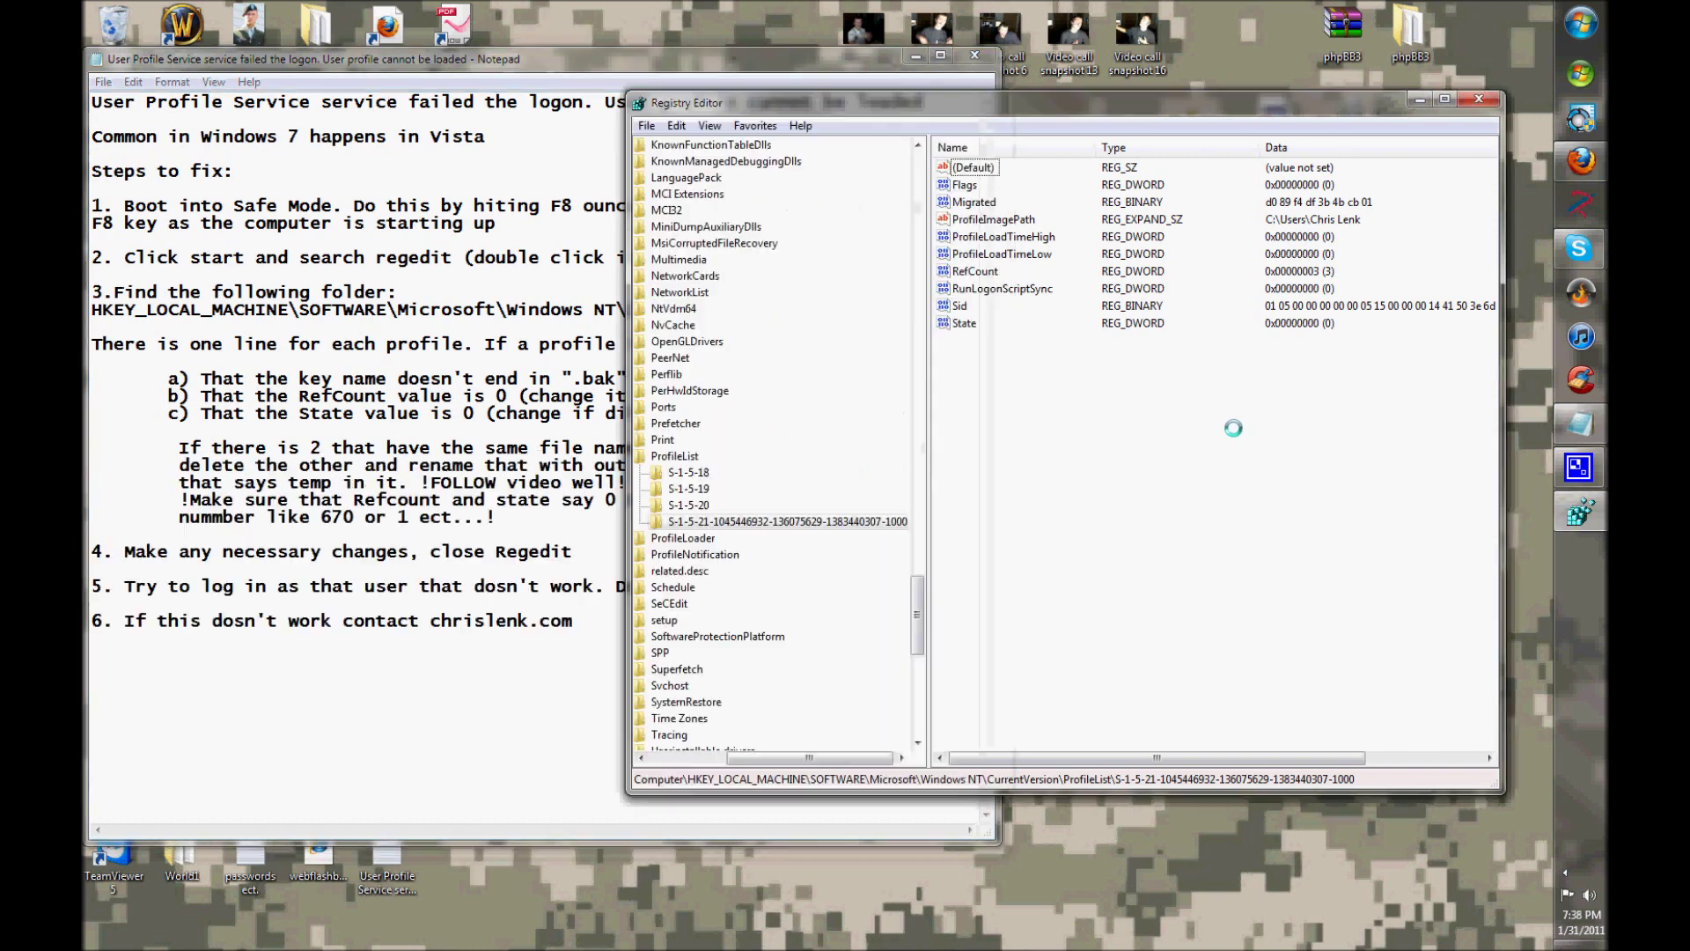
{"action": "left_click", "coordinate": [696, 504]}
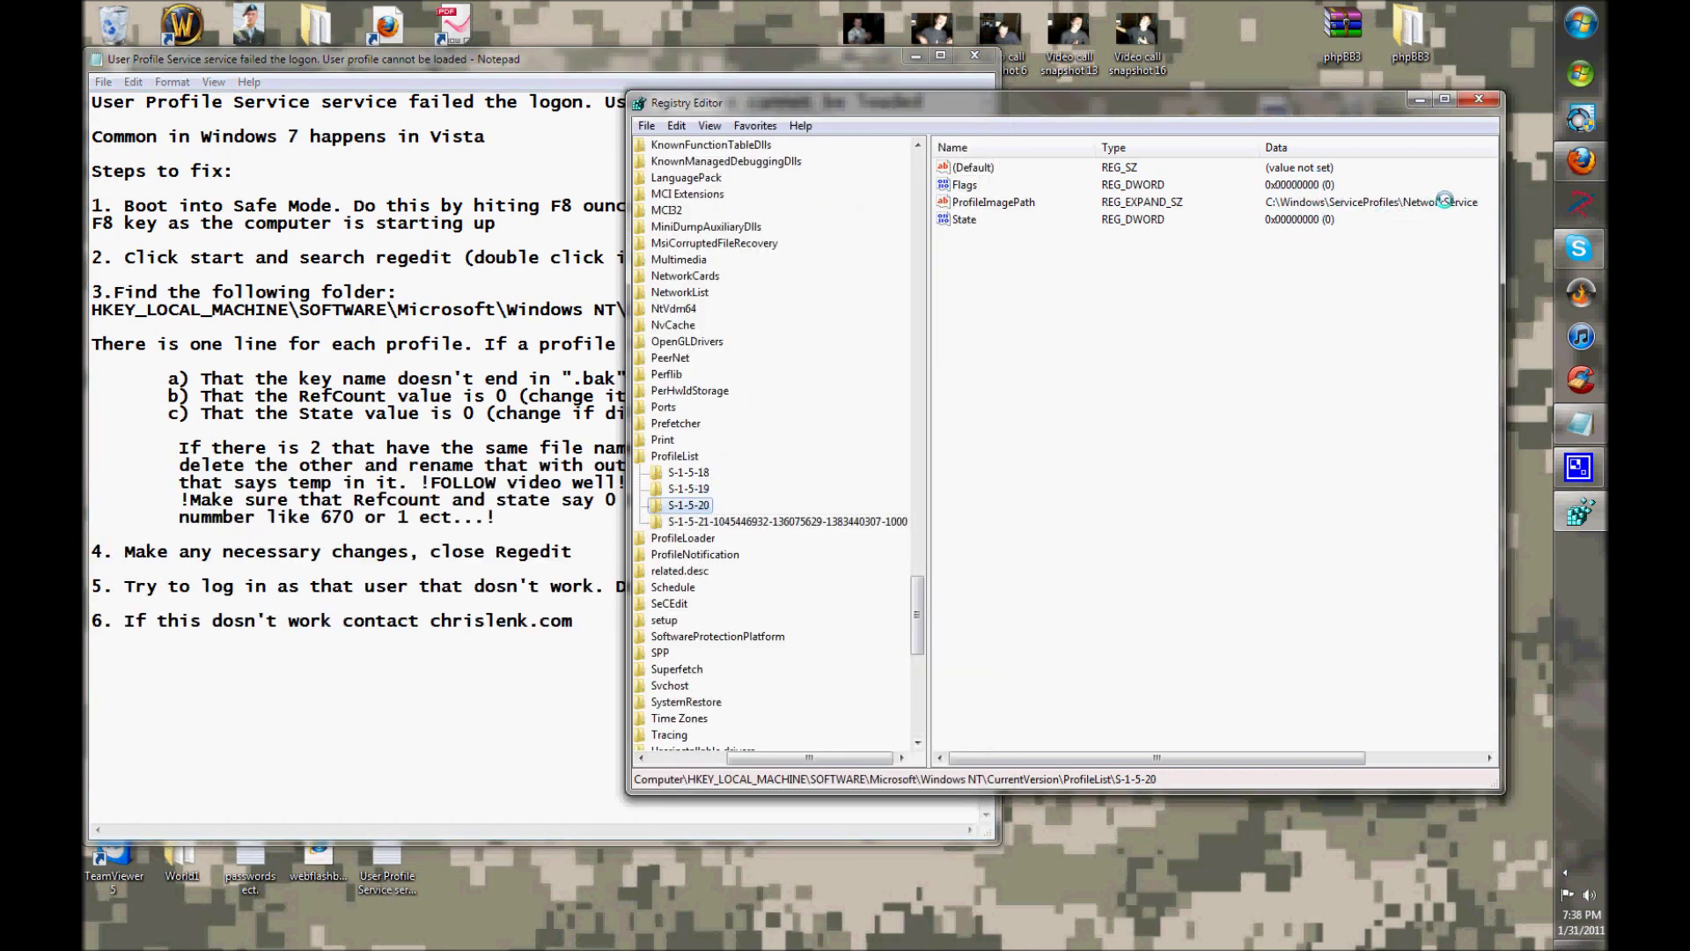
{"action": "left_click", "coordinate": [740, 521]}
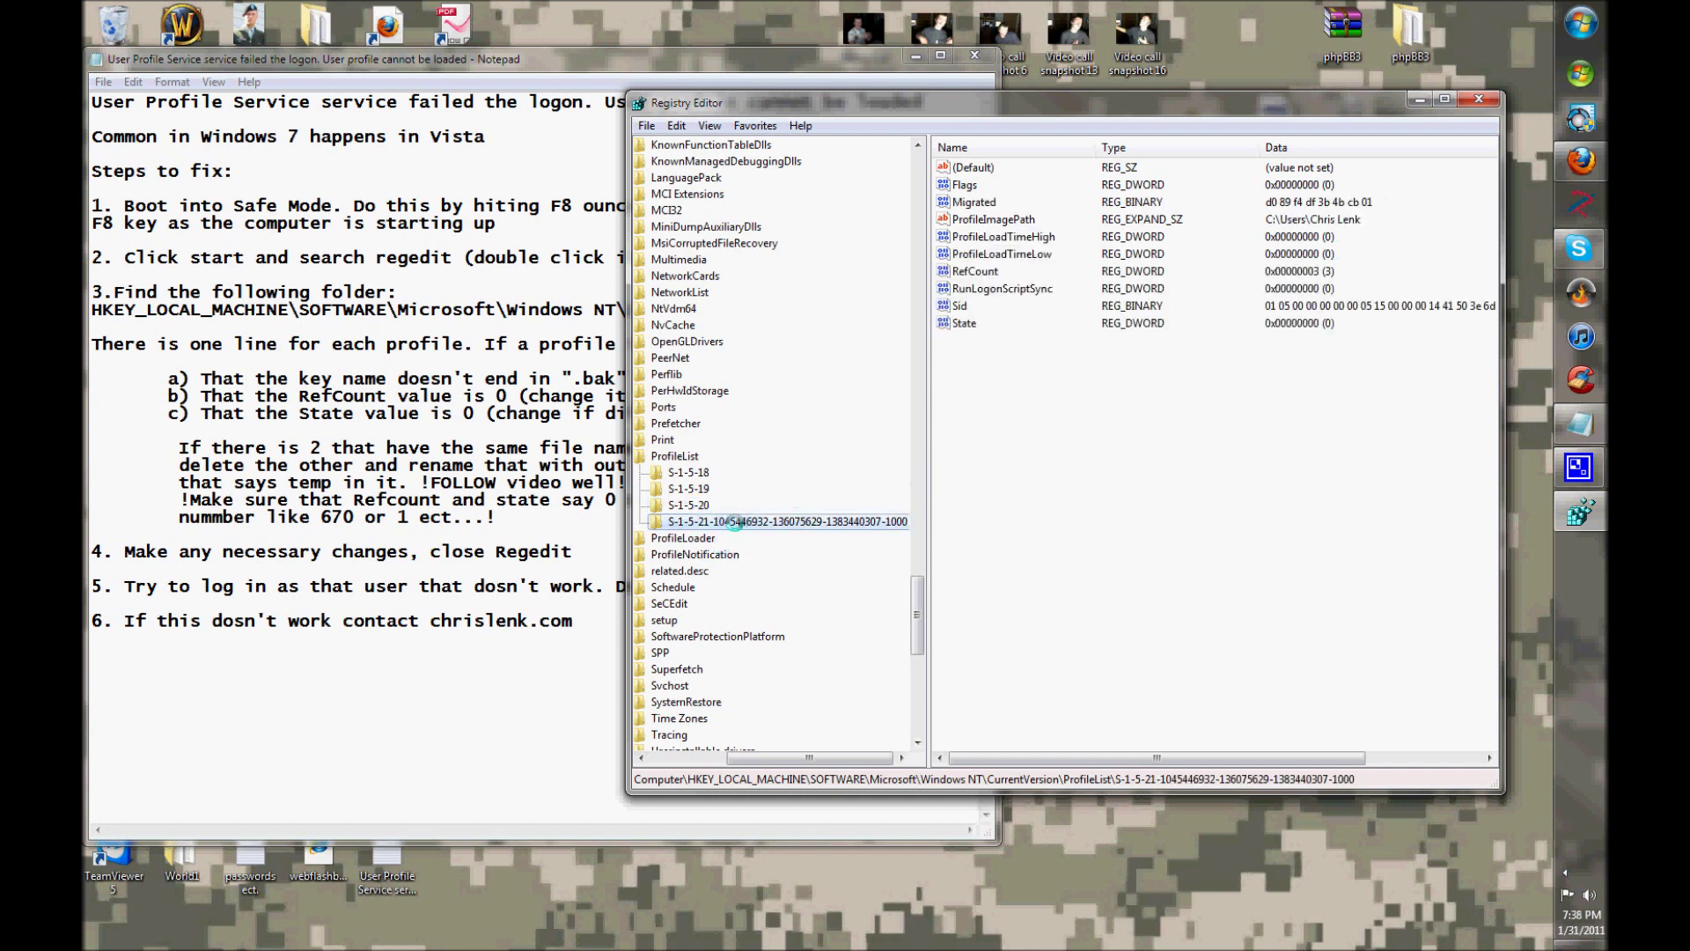
{"action": "left_click", "coordinate": [594, 638]}
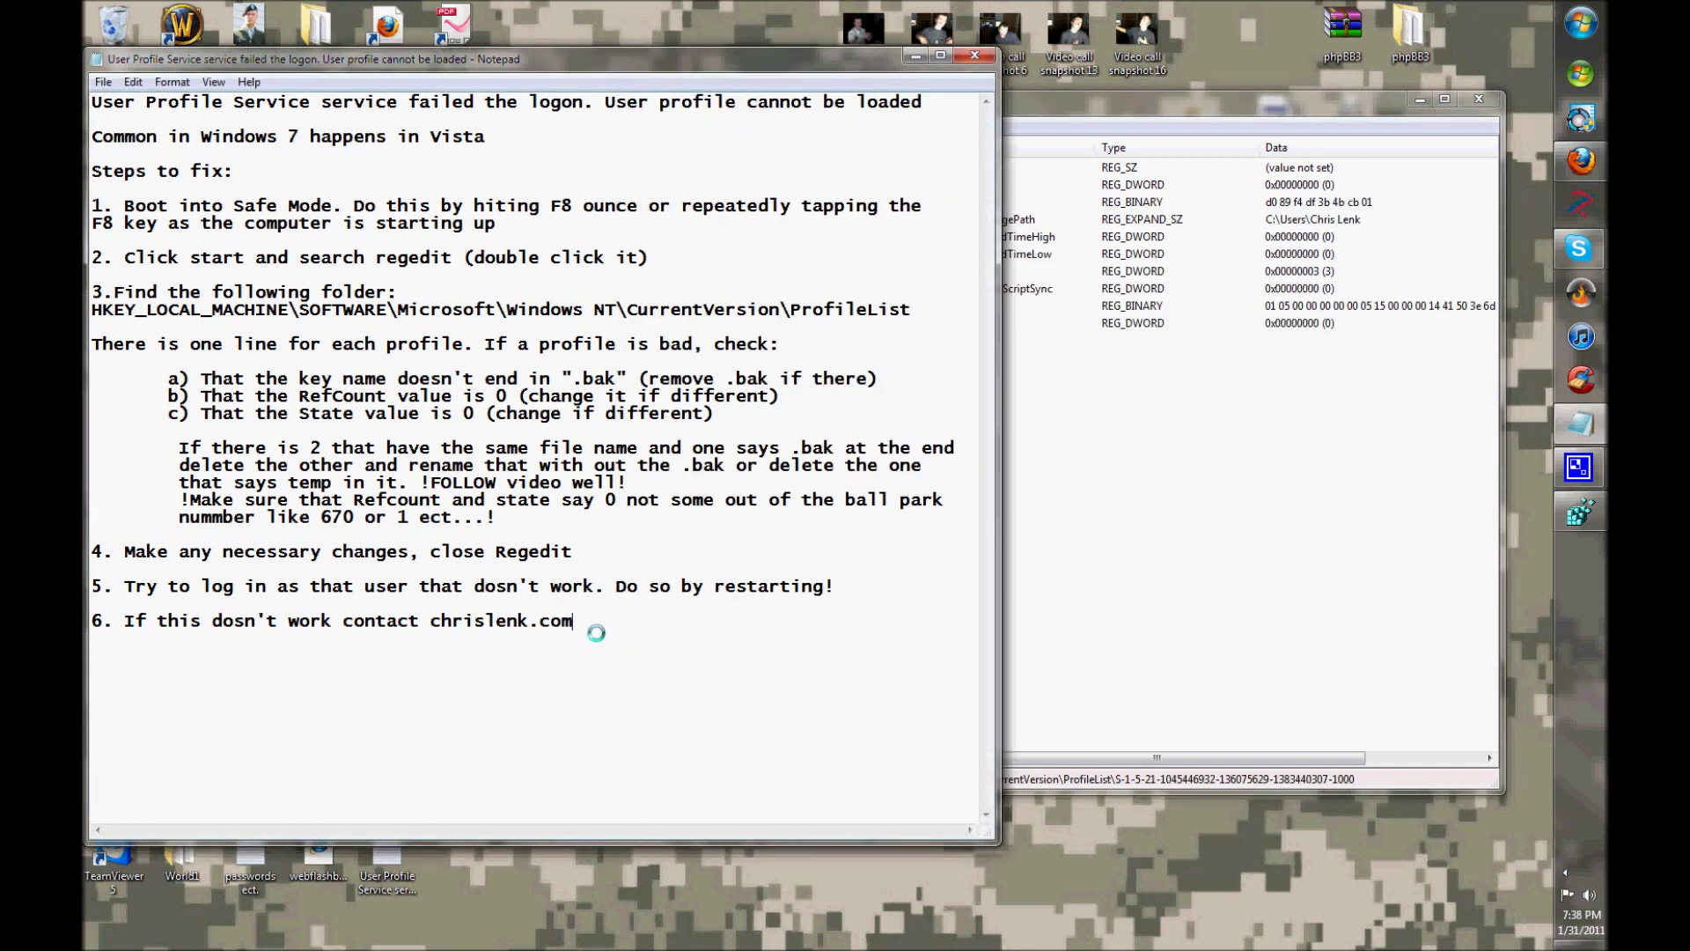
{"action": "left_click_drag", "start_coordinate": [576, 625], "coordinate": [343, 630]}
{"action": "left_click", "coordinate": [610, 620]}
{"action": "left_click", "coordinate": [1285, 478]}
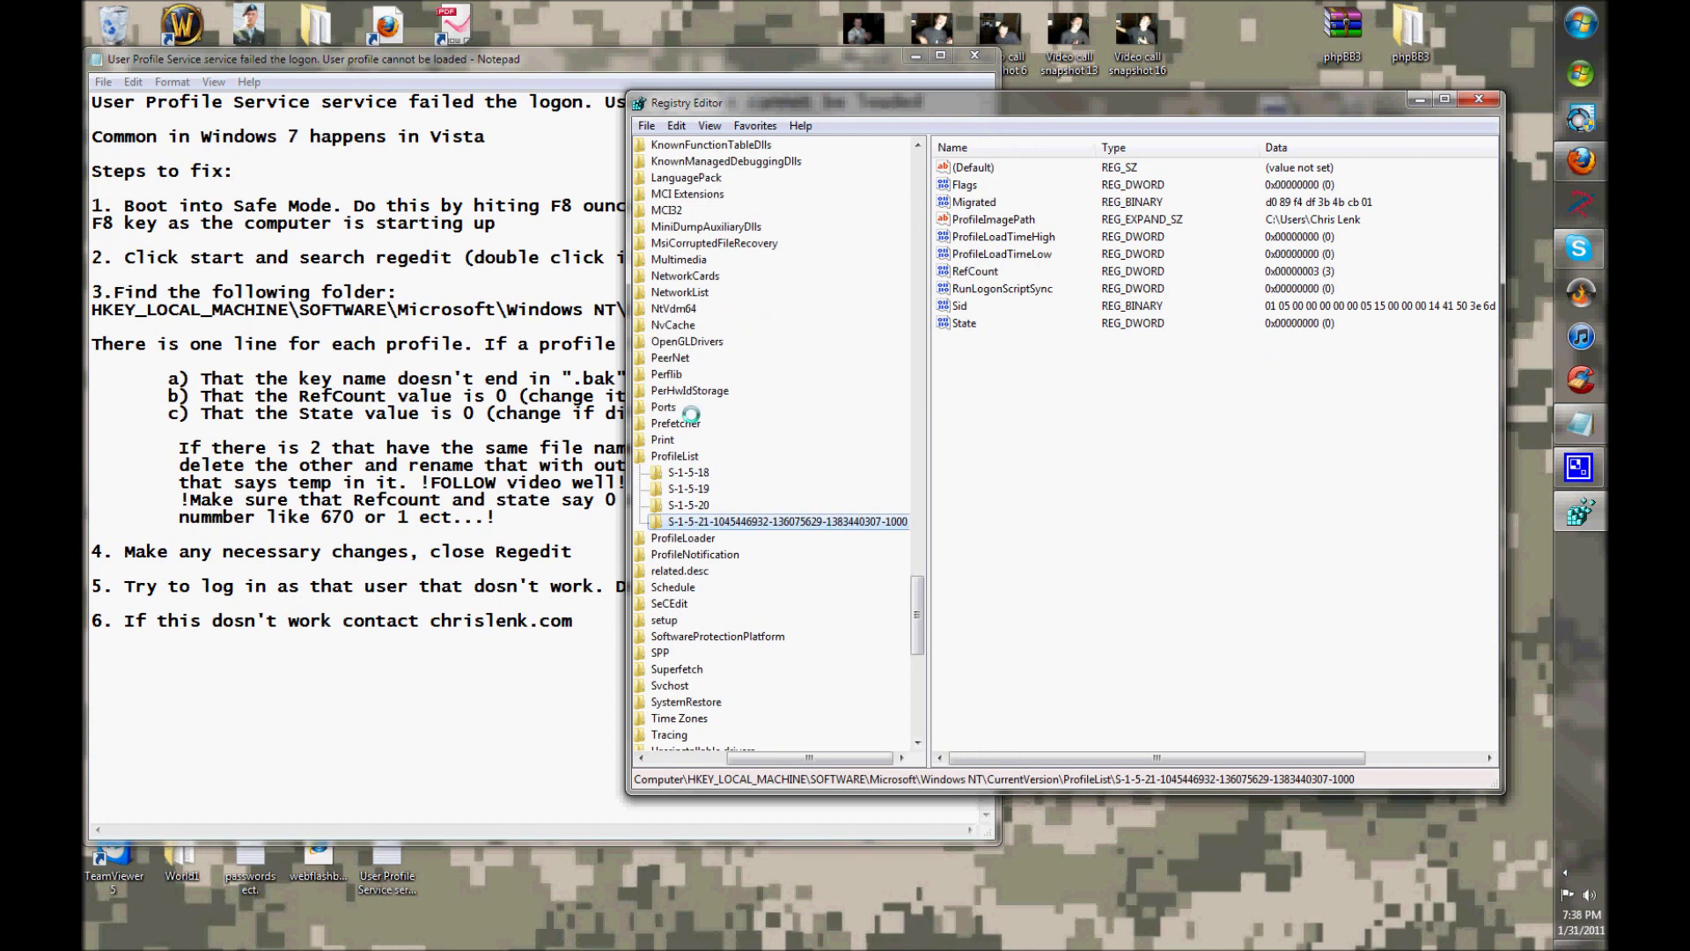
{"action": "left_click", "coordinate": [510, 433]}
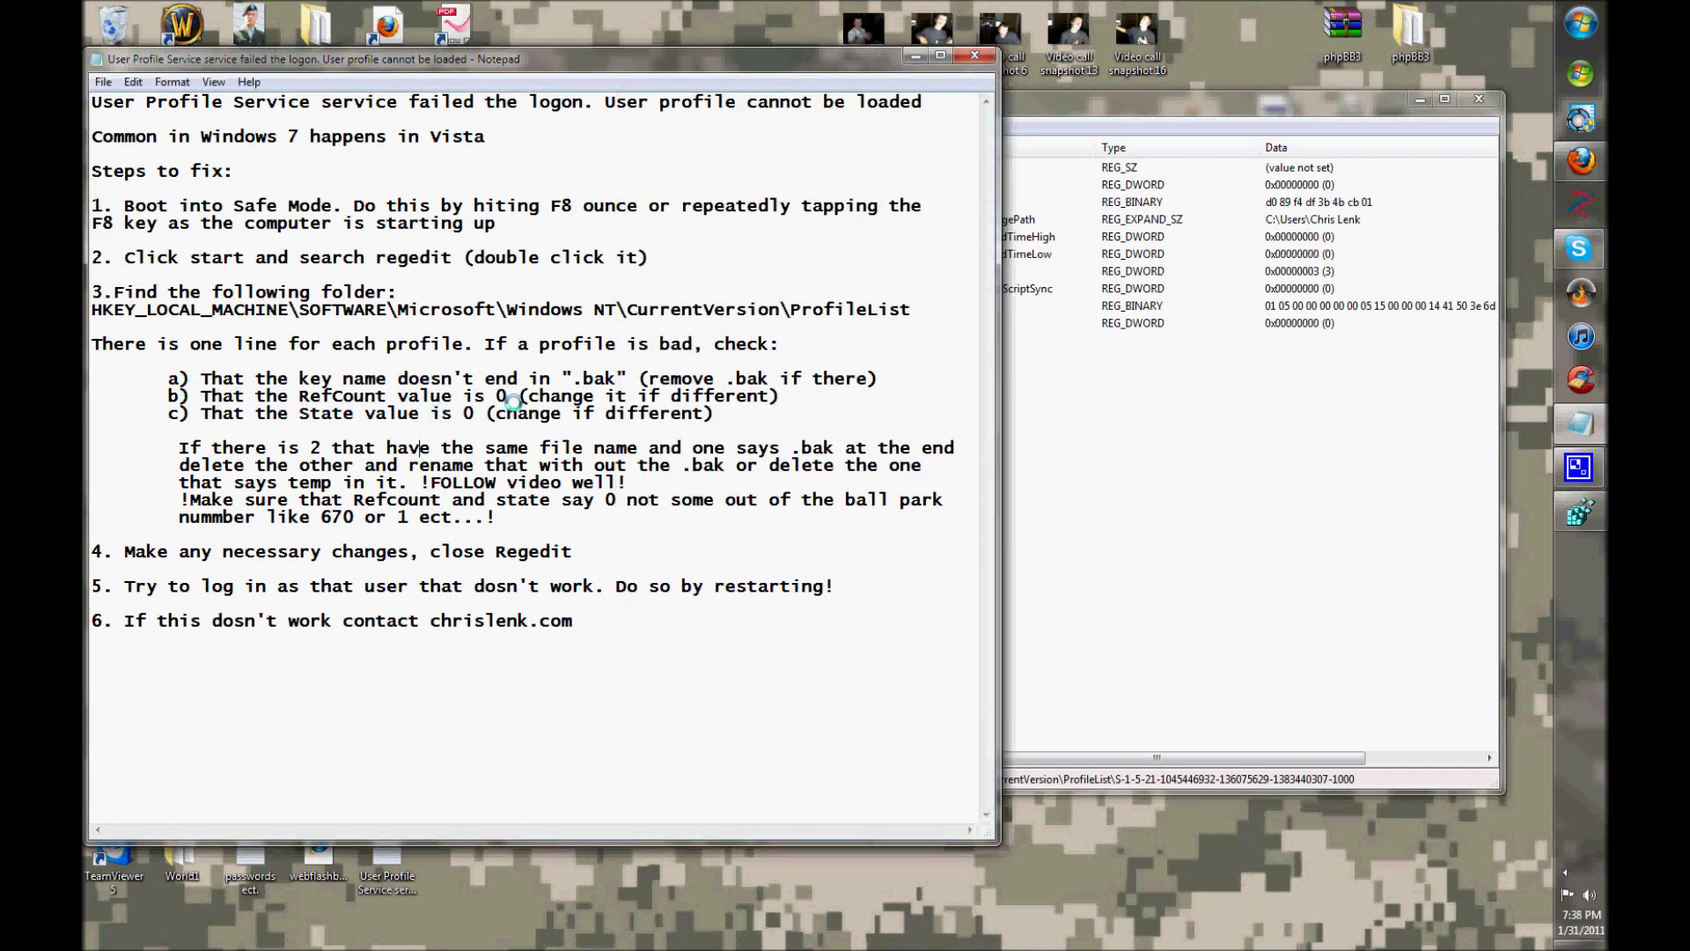
Review the RefCount and State steps in the Notepad fix instructions
{"action": "left_click", "coordinate": [1156, 428]}
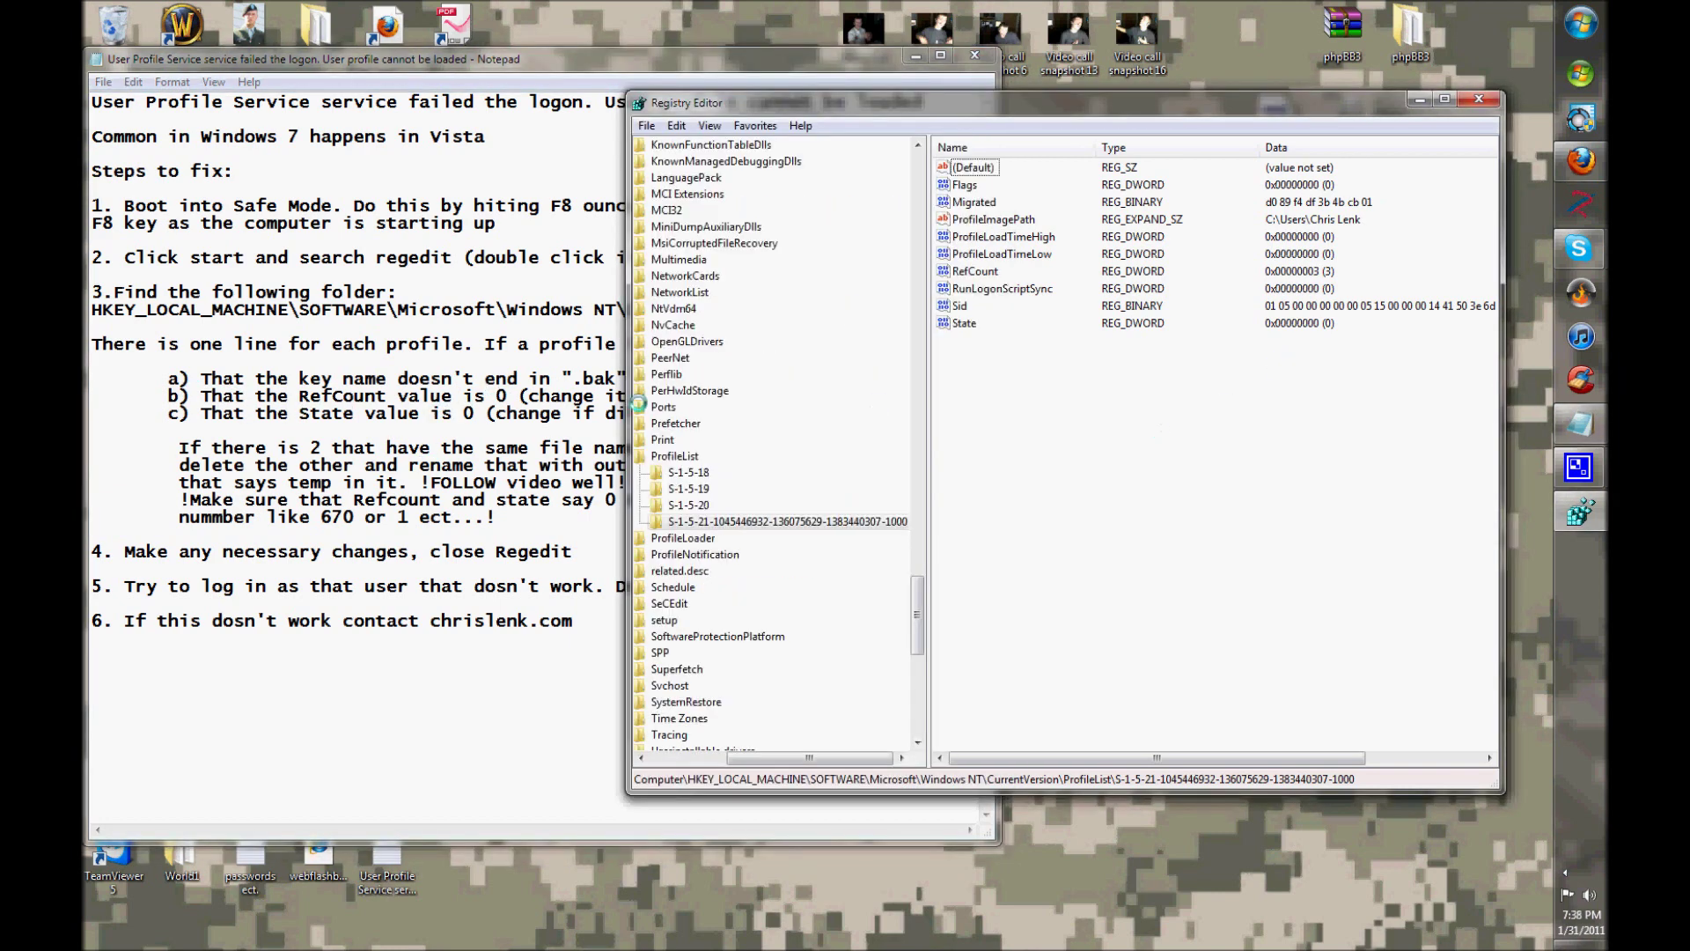
{"action": "left_click", "coordinate": [475, 395]}
{"action": "left_click_drag", "start_coordinate": [518, 397], "coordinate": [357, 413]}
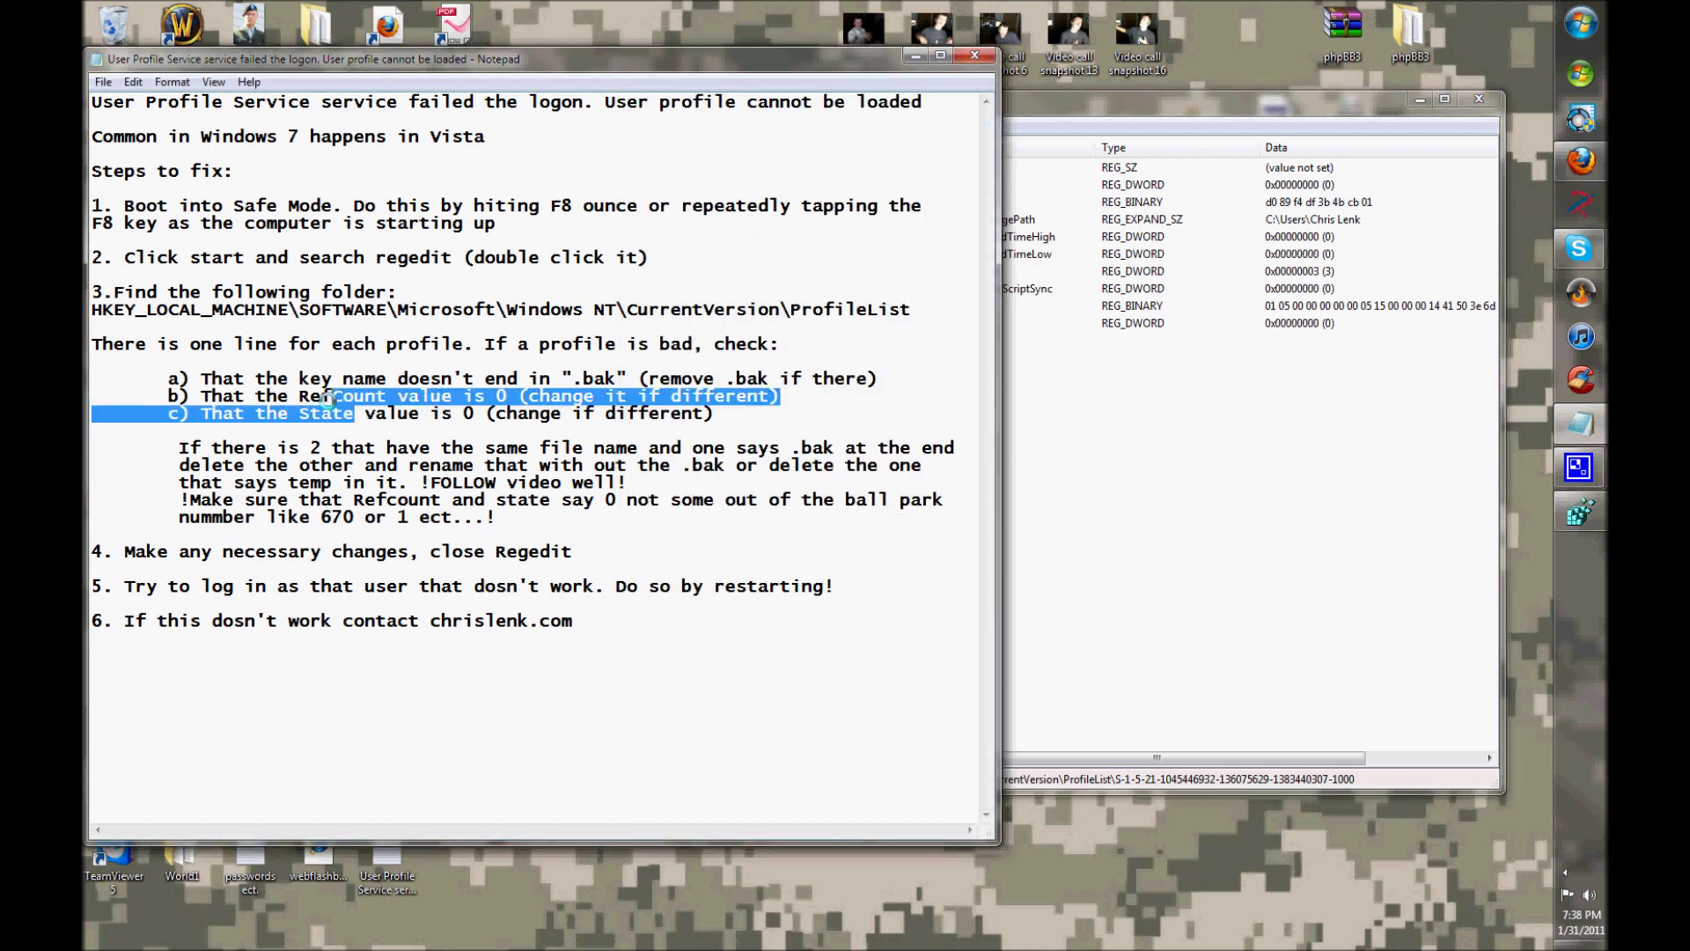
{"action": "left_click", "coordinate": [357, 414]}
{"action": "double_click", "coordinate": [339, 414]}
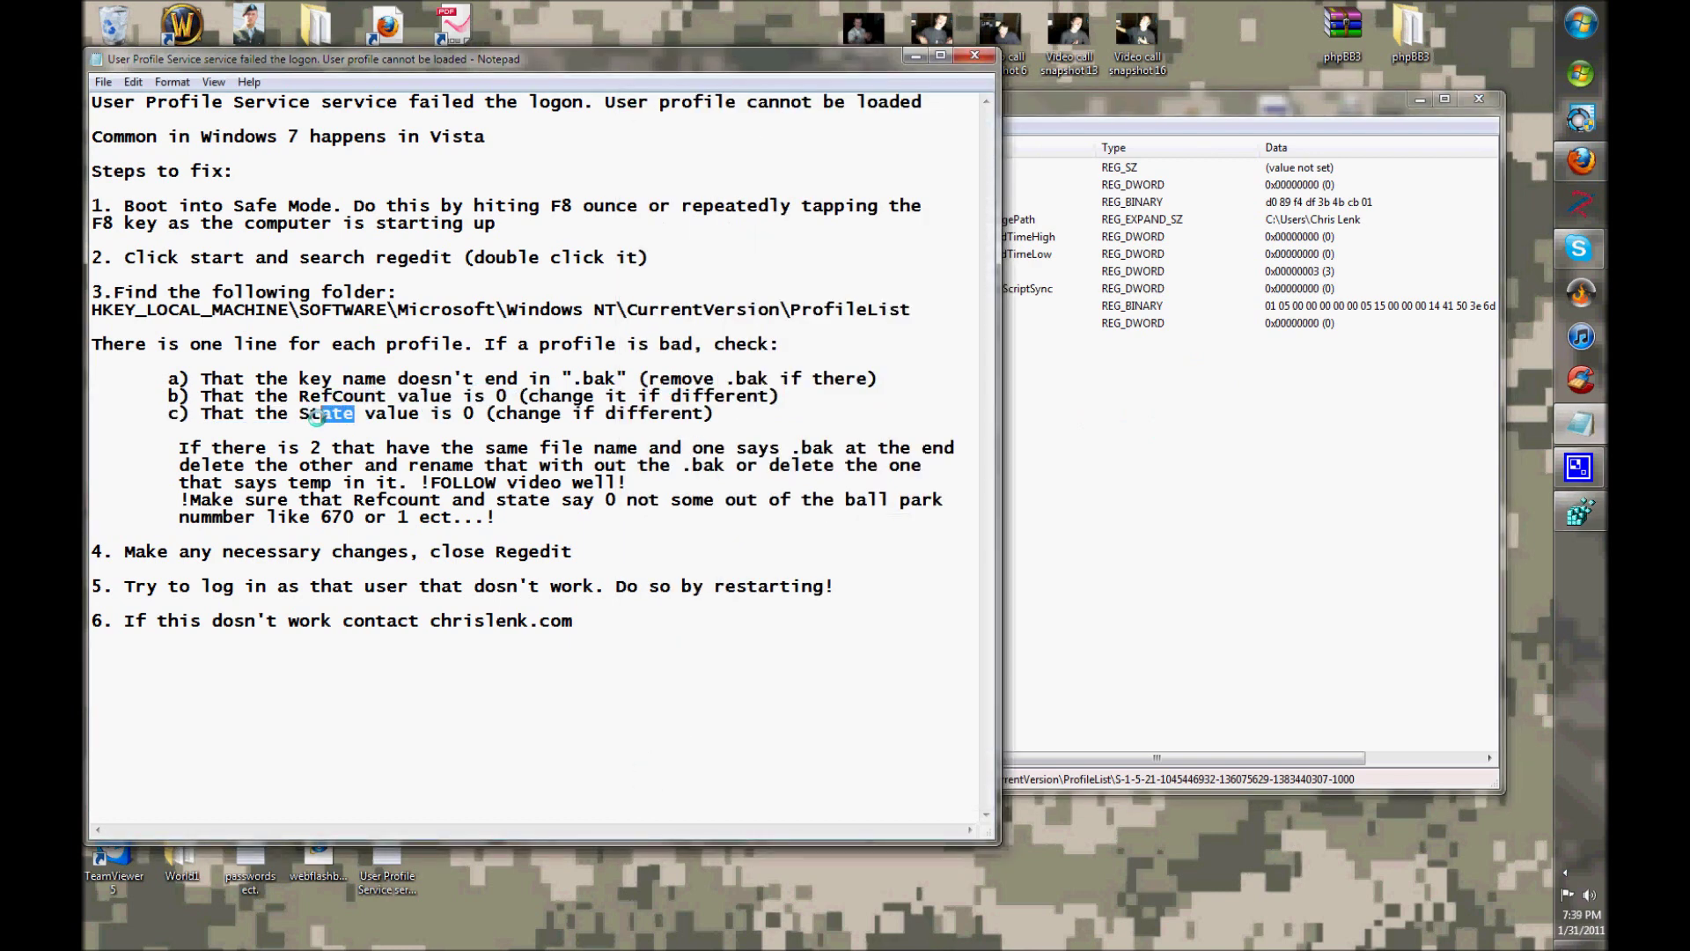
{"action": "left_click", "coordinate": [385, 423]}
{"action": "left_click", "coordinate": [1051, 443]}
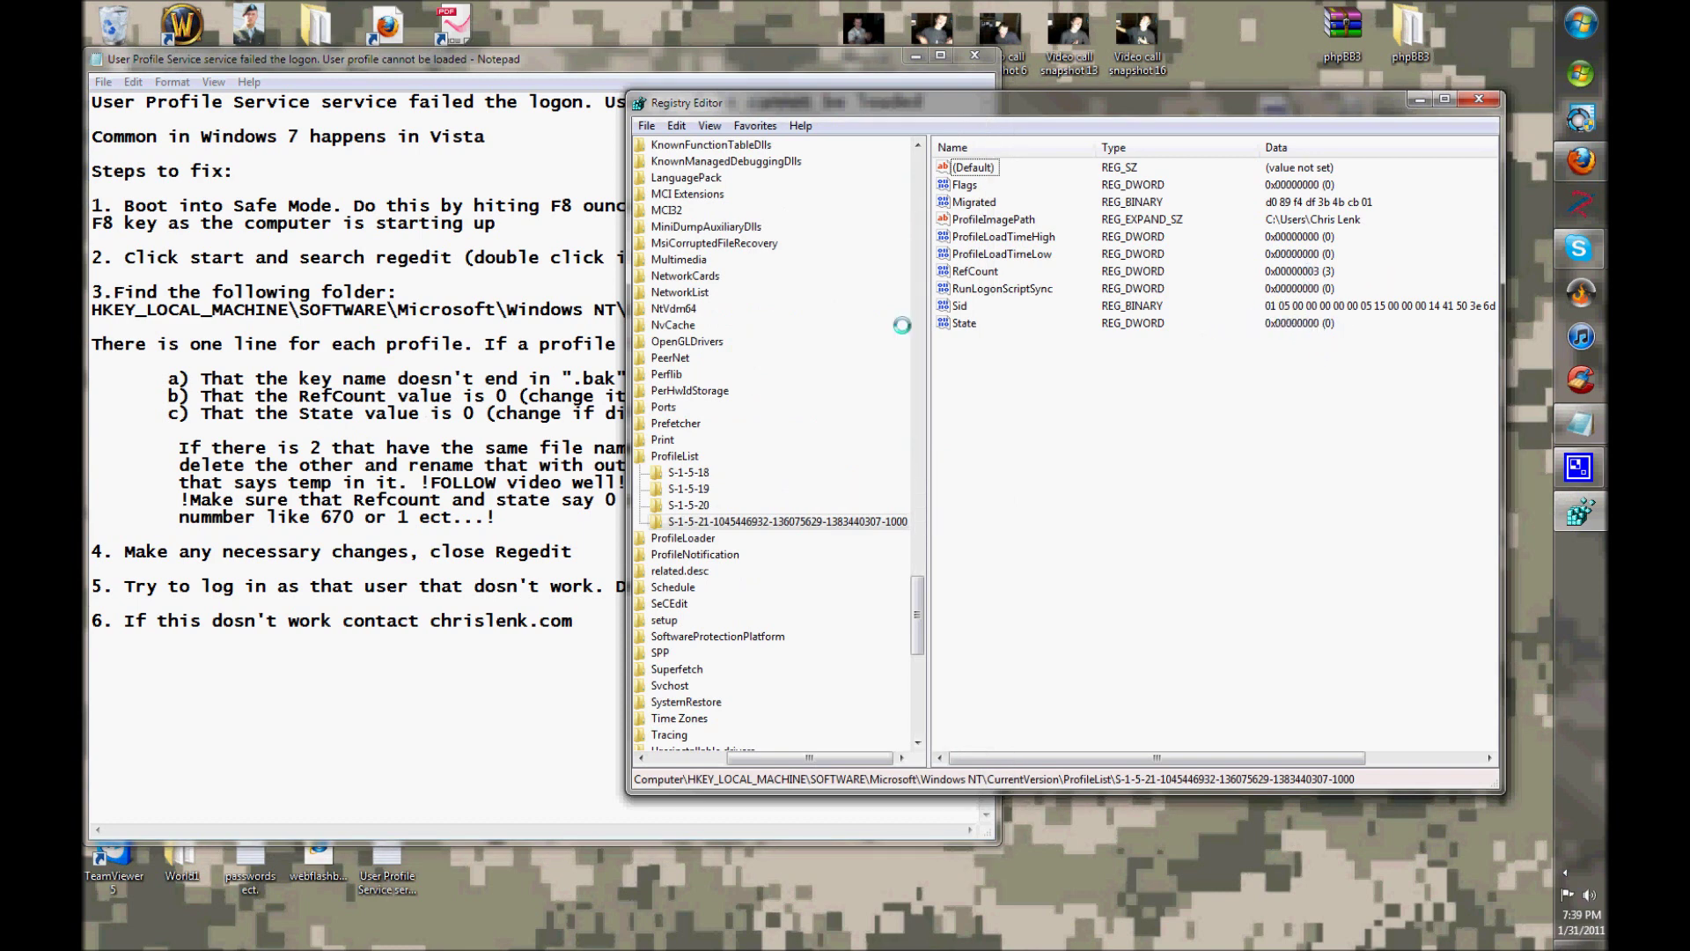
Open the RefCount value via Modify and confirm it still reads 3 without changing it
{"action": "left_click", "coordinate": [998, 271]}
{"action": "right_click", "coordinate": [992, 272]}
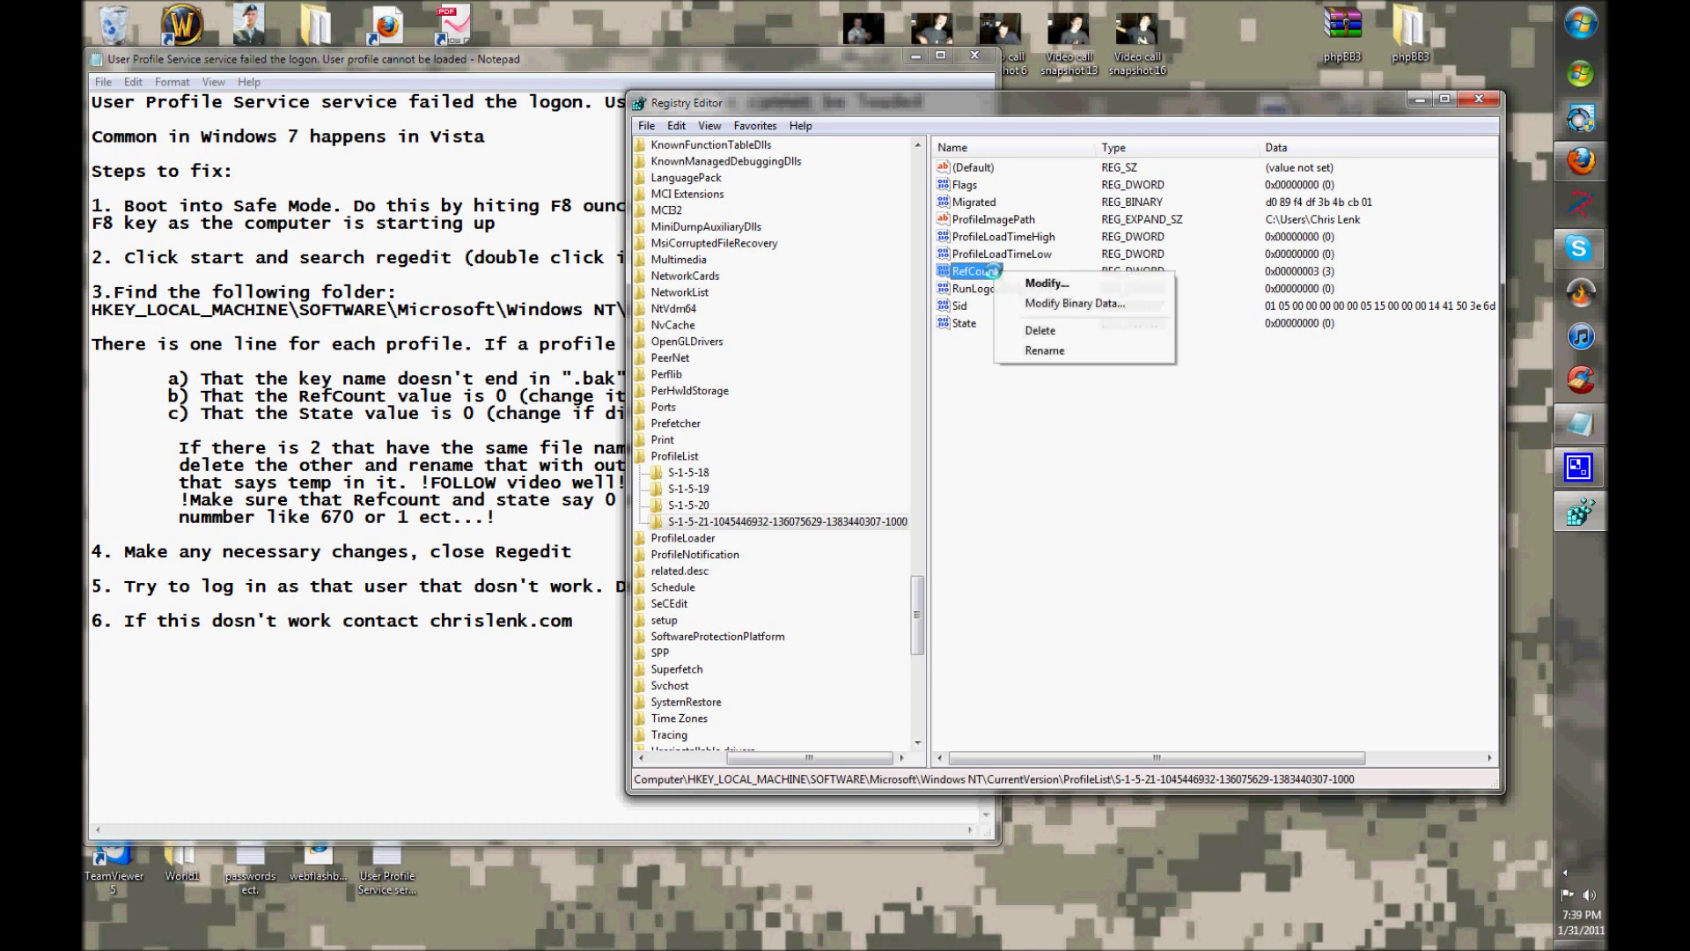
{"action": "left_click", "coordinate": [1025, 280]}
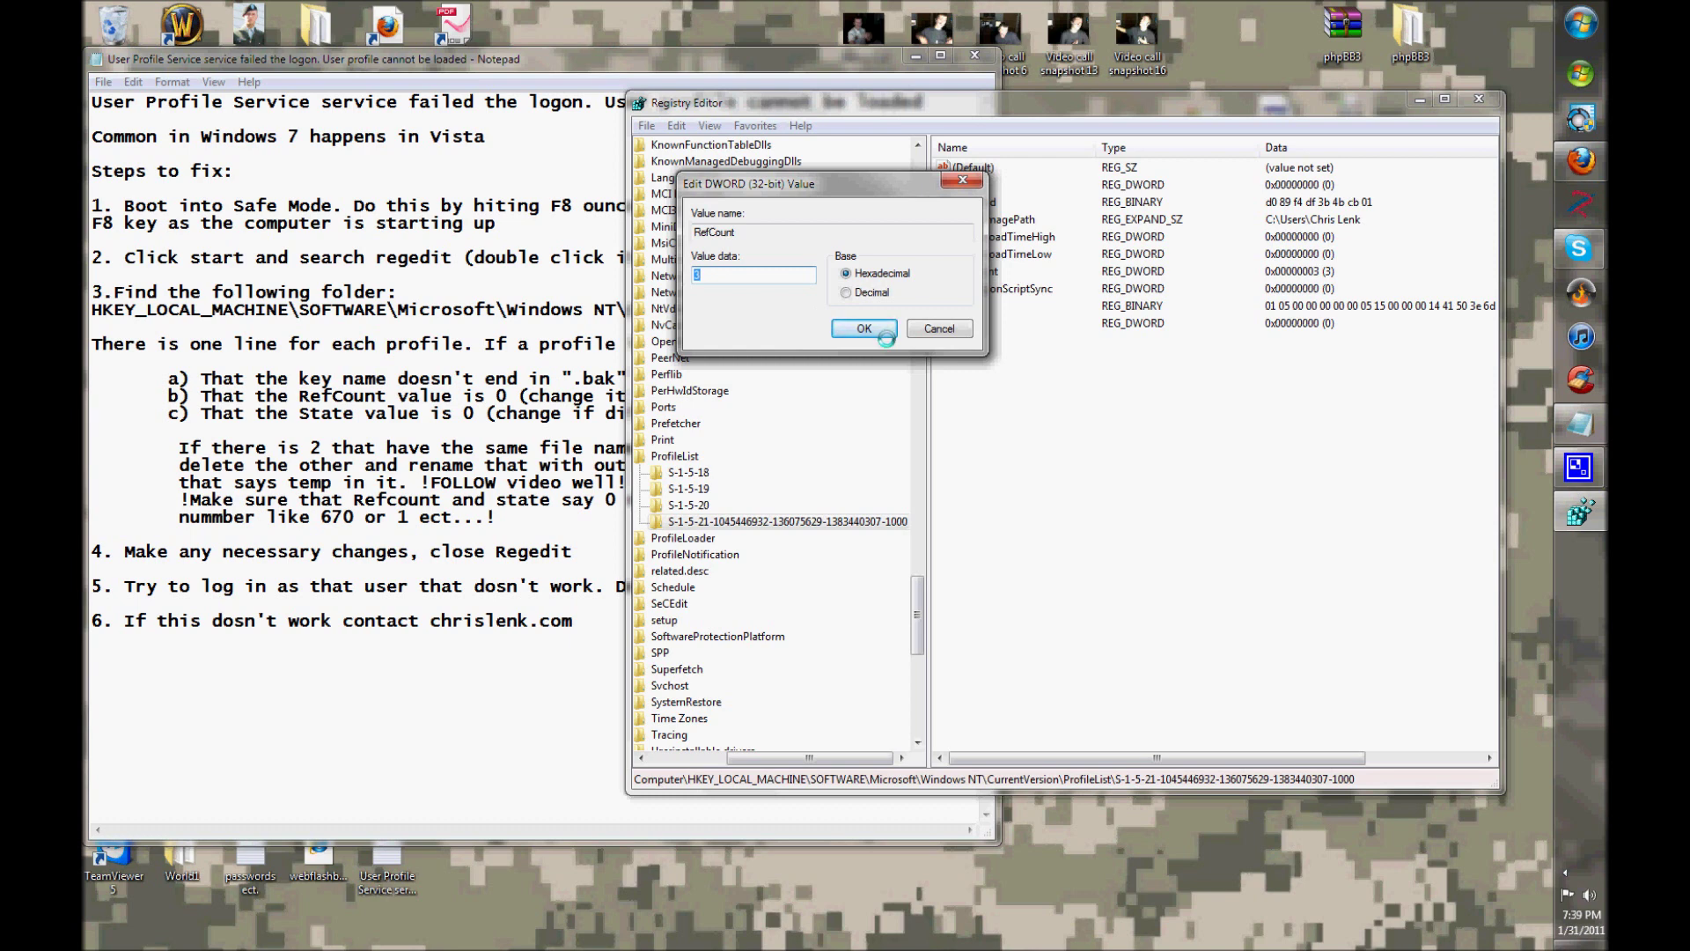
{"action": "left_click", "coordinate": [864, 328]}
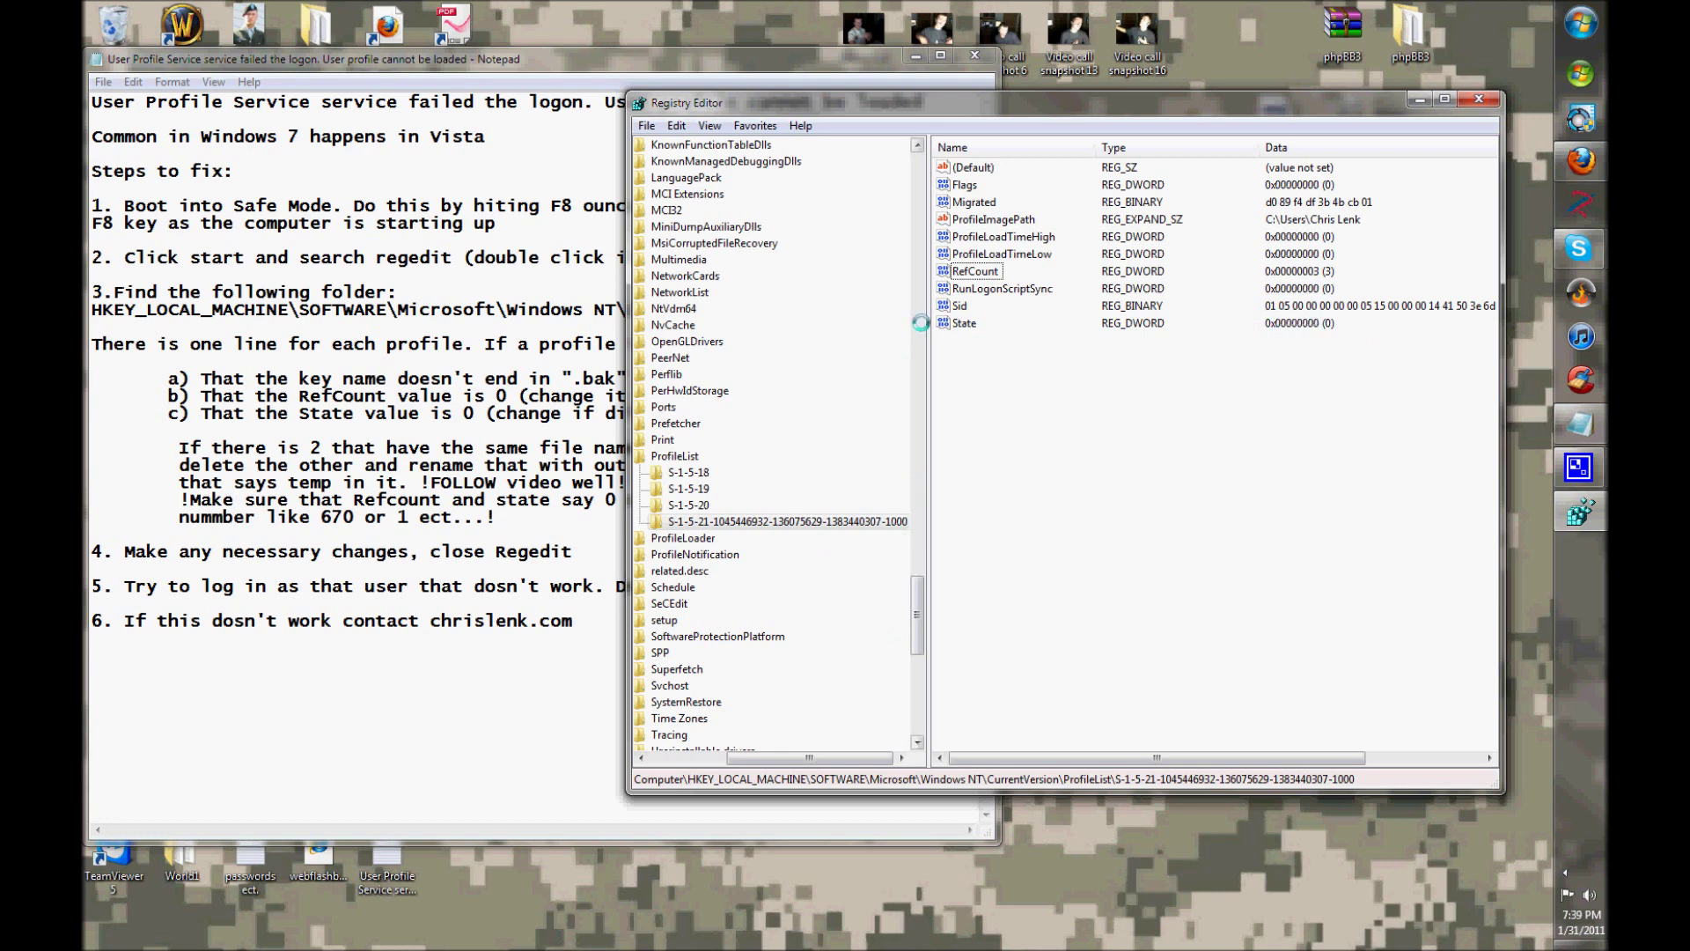
Open the State value via Modify twice, confirming it reads 0 and leaving it unchanged
{"action": "left_click", "coordinate": [962, 324]}
{"action": "right_click", "coordinate": [962, 324]}
{"action": "left_click", "coordinate": [999, 335]}
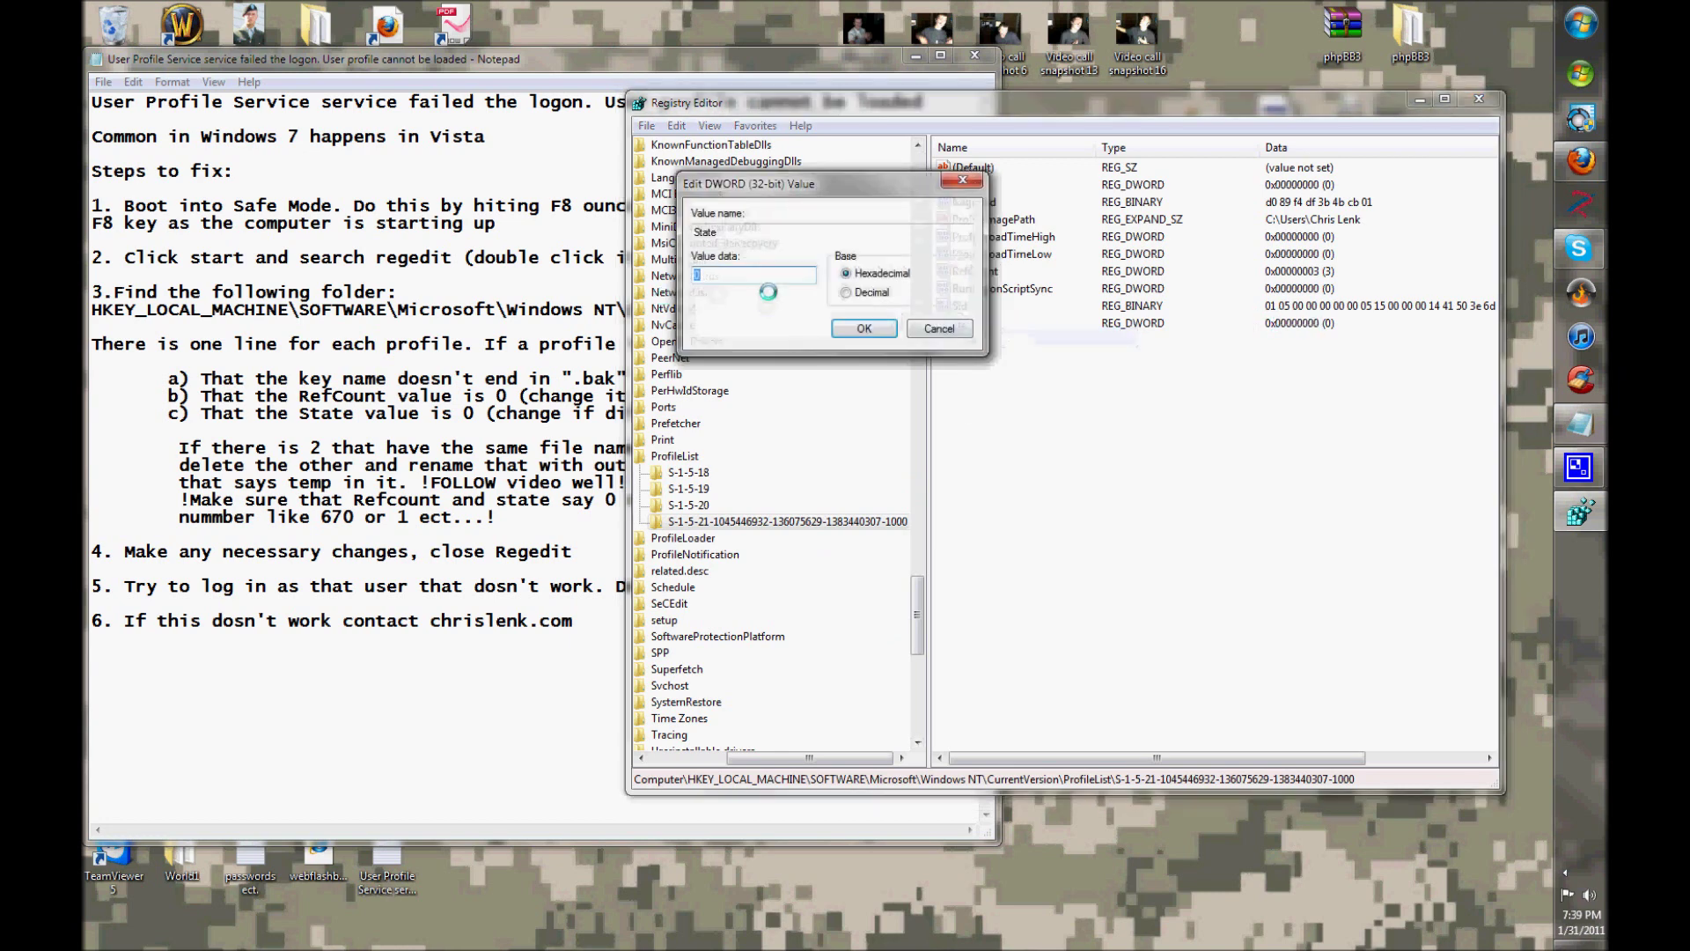
{"action": "left_click", "coordinate": [878, 327]}
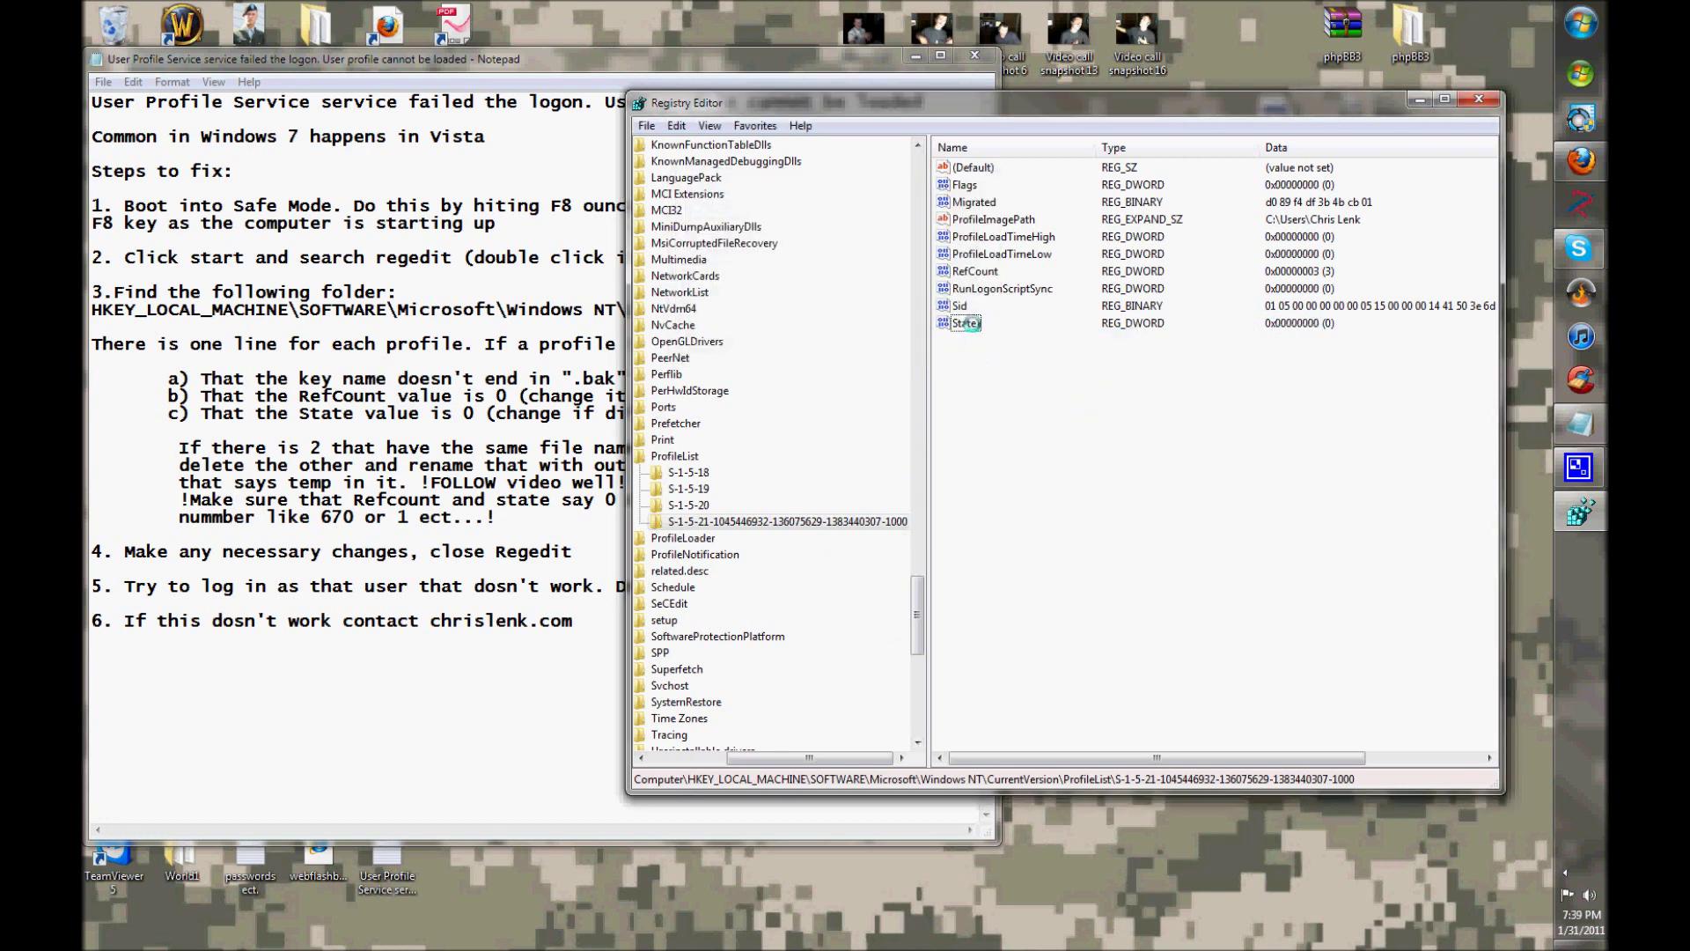
{"action": "right_click", "coordinate": [966, 323]}
{"action": "left_click", "coordinate": [1023, 336]}
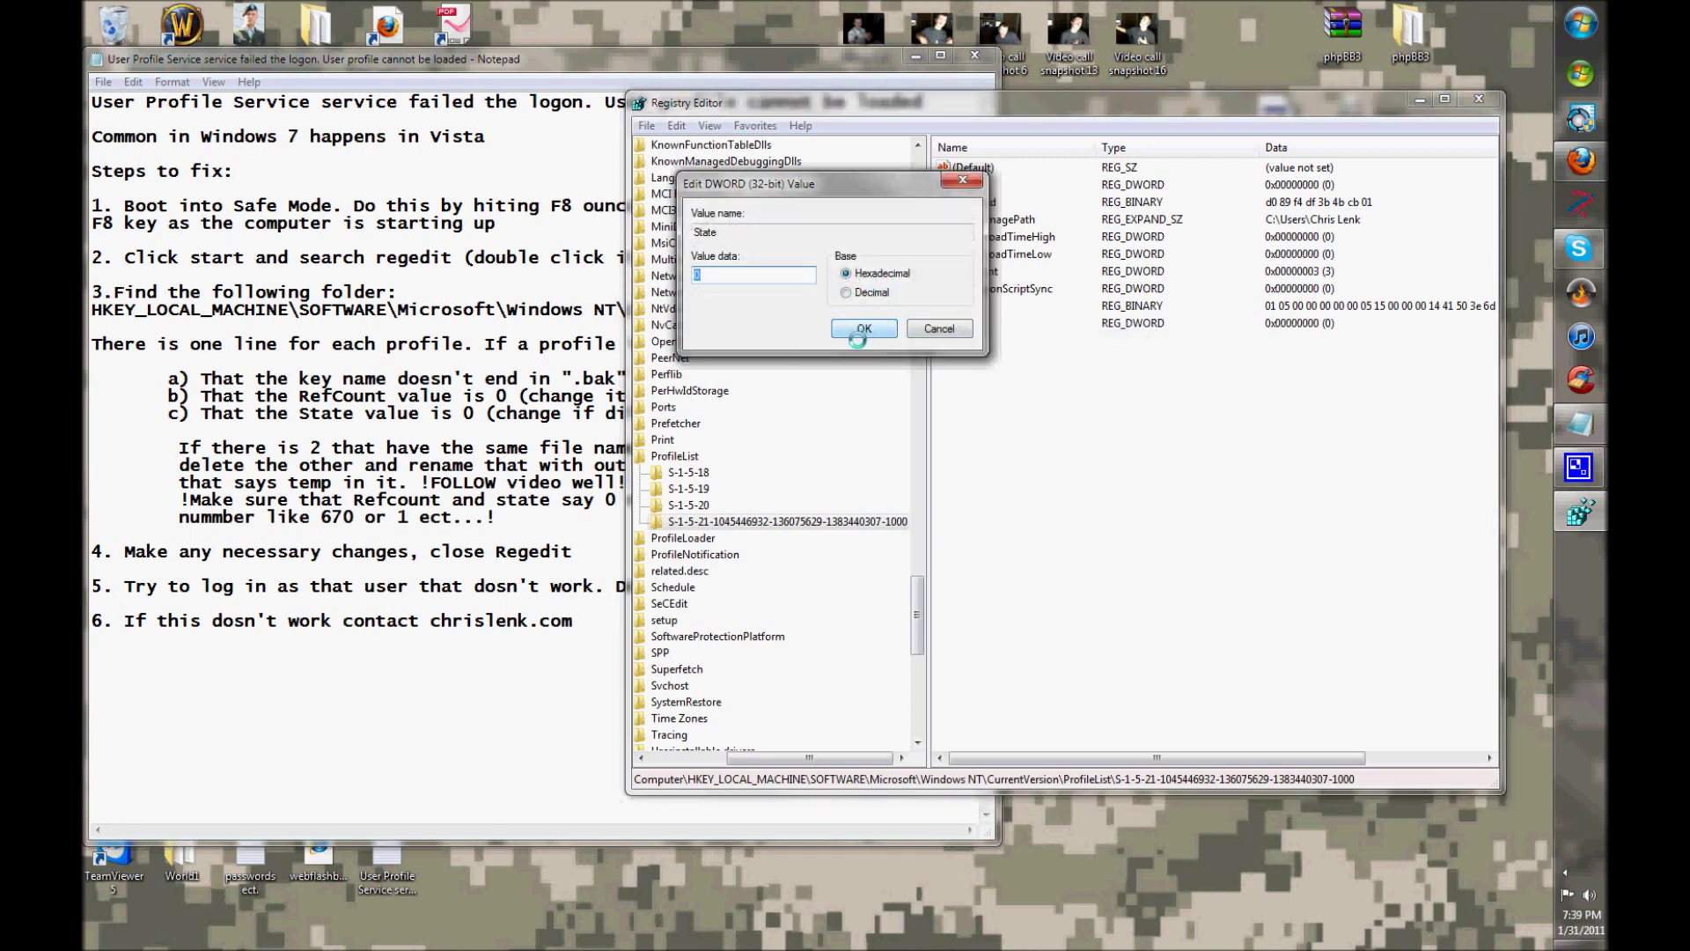
{"action": "left_click", "coordinate": [860, 328]}
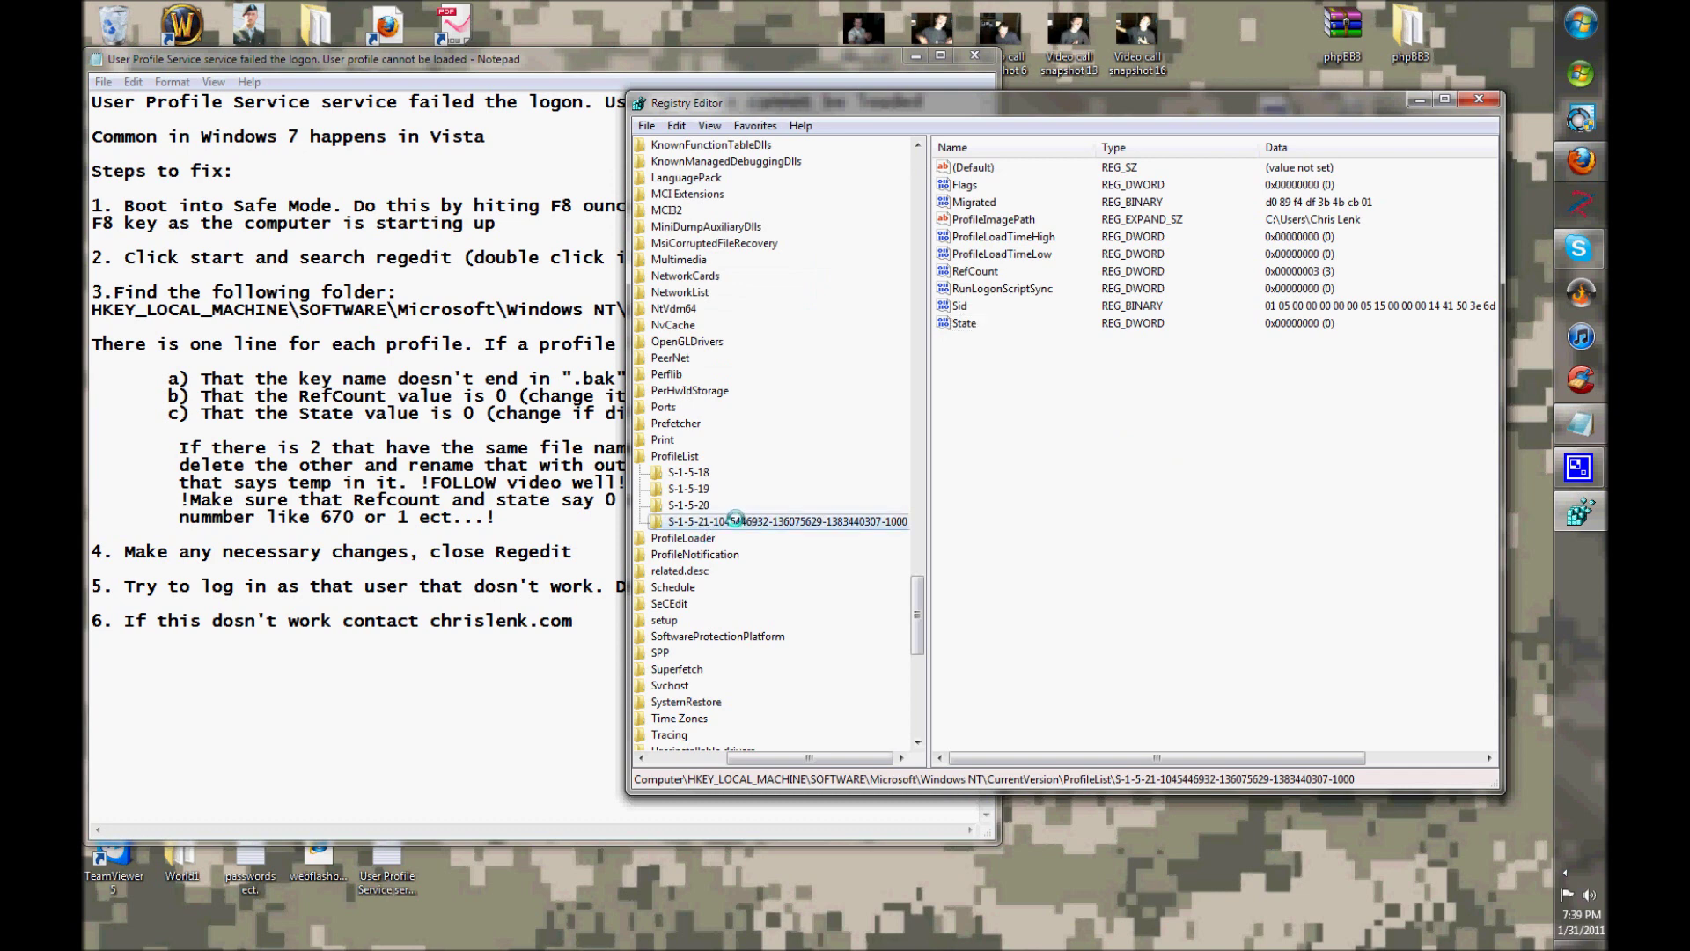
Close Registry Editor and move the Notepad fix instructions window to the desktop centre
{"action": "left_click", "coordinate": [476, 534]}
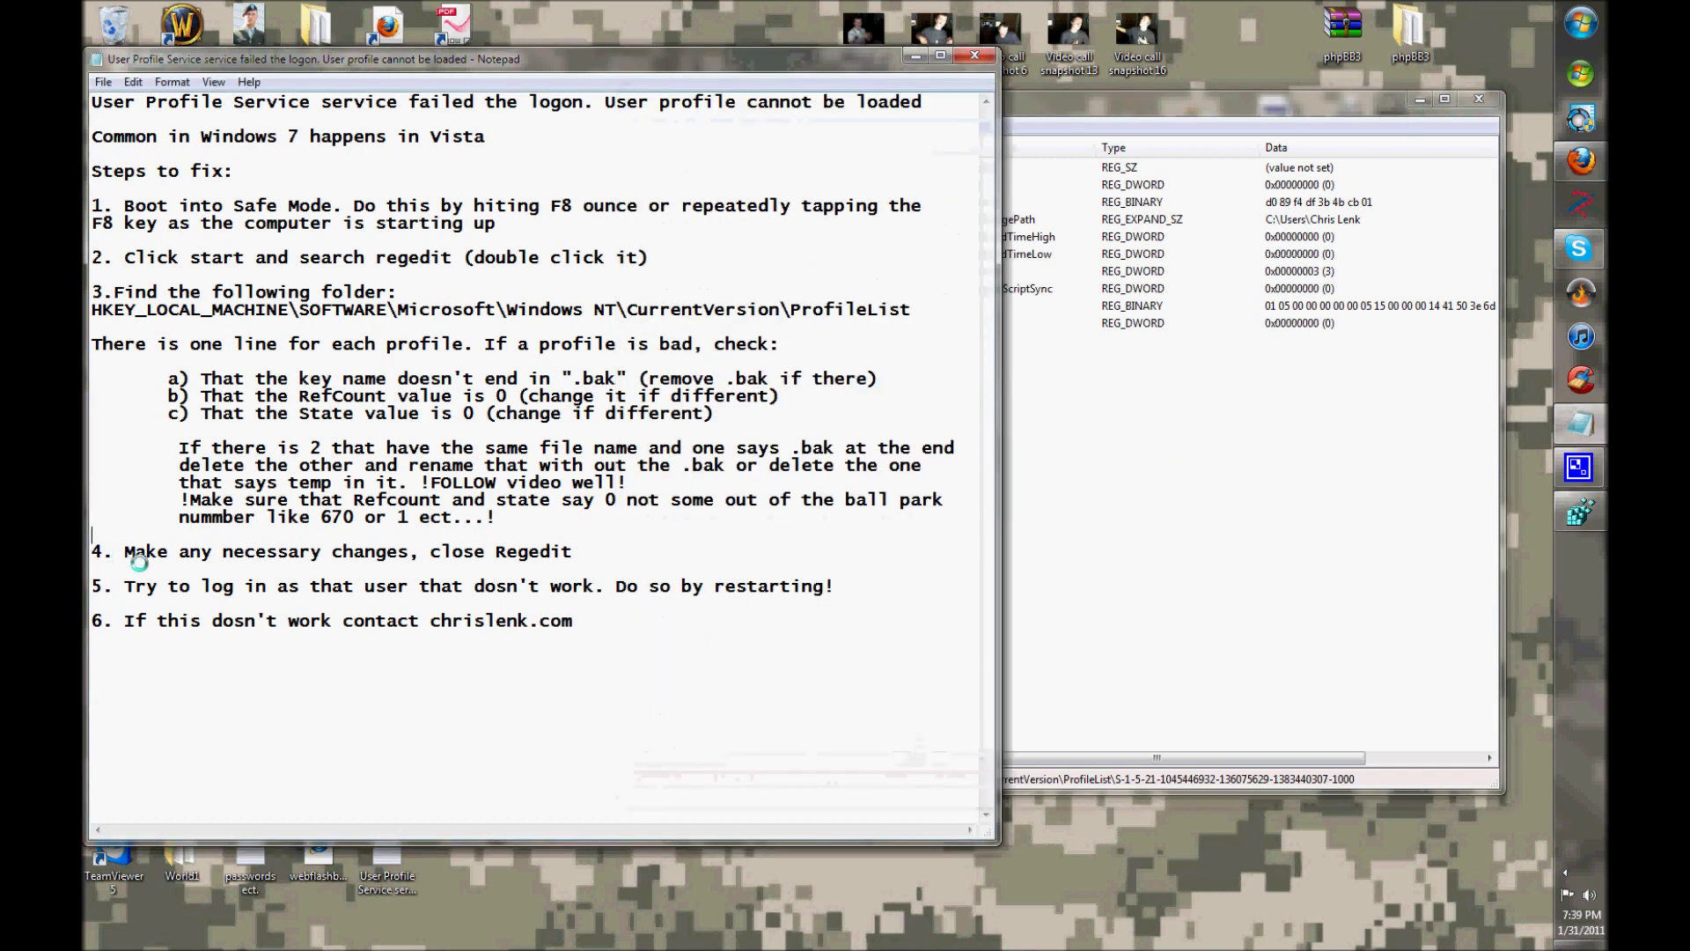
{"action": "left_click", "coordinate": [1052, 570]}
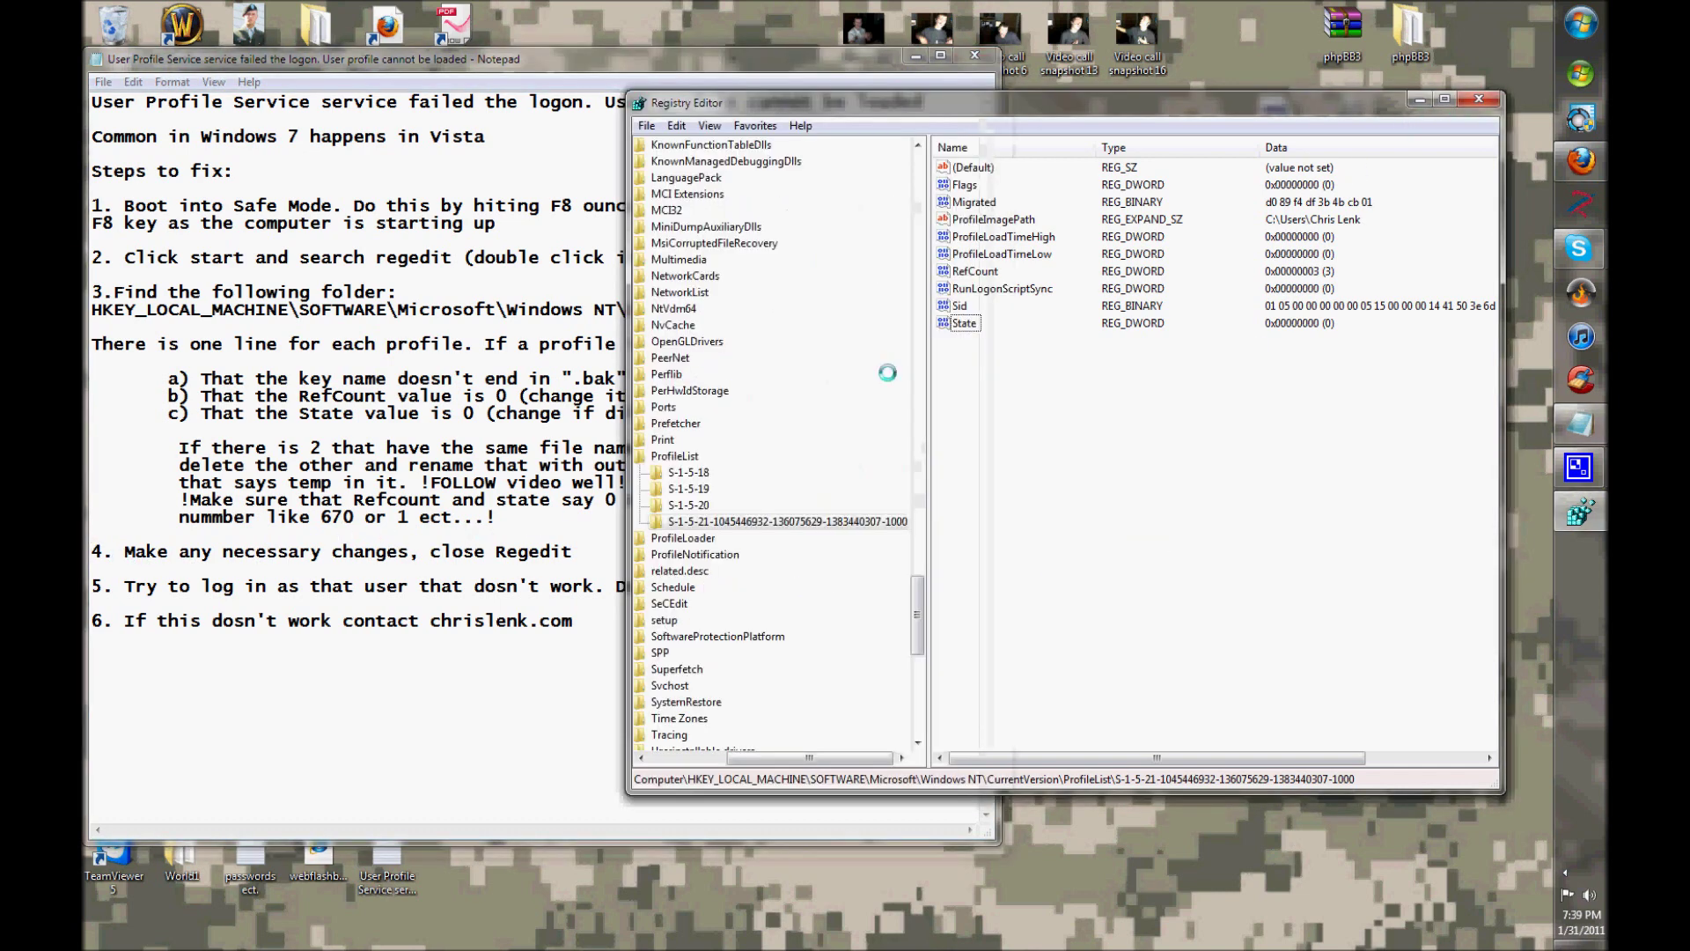
{"action": "left_click", "coordinate": [499, 548]}
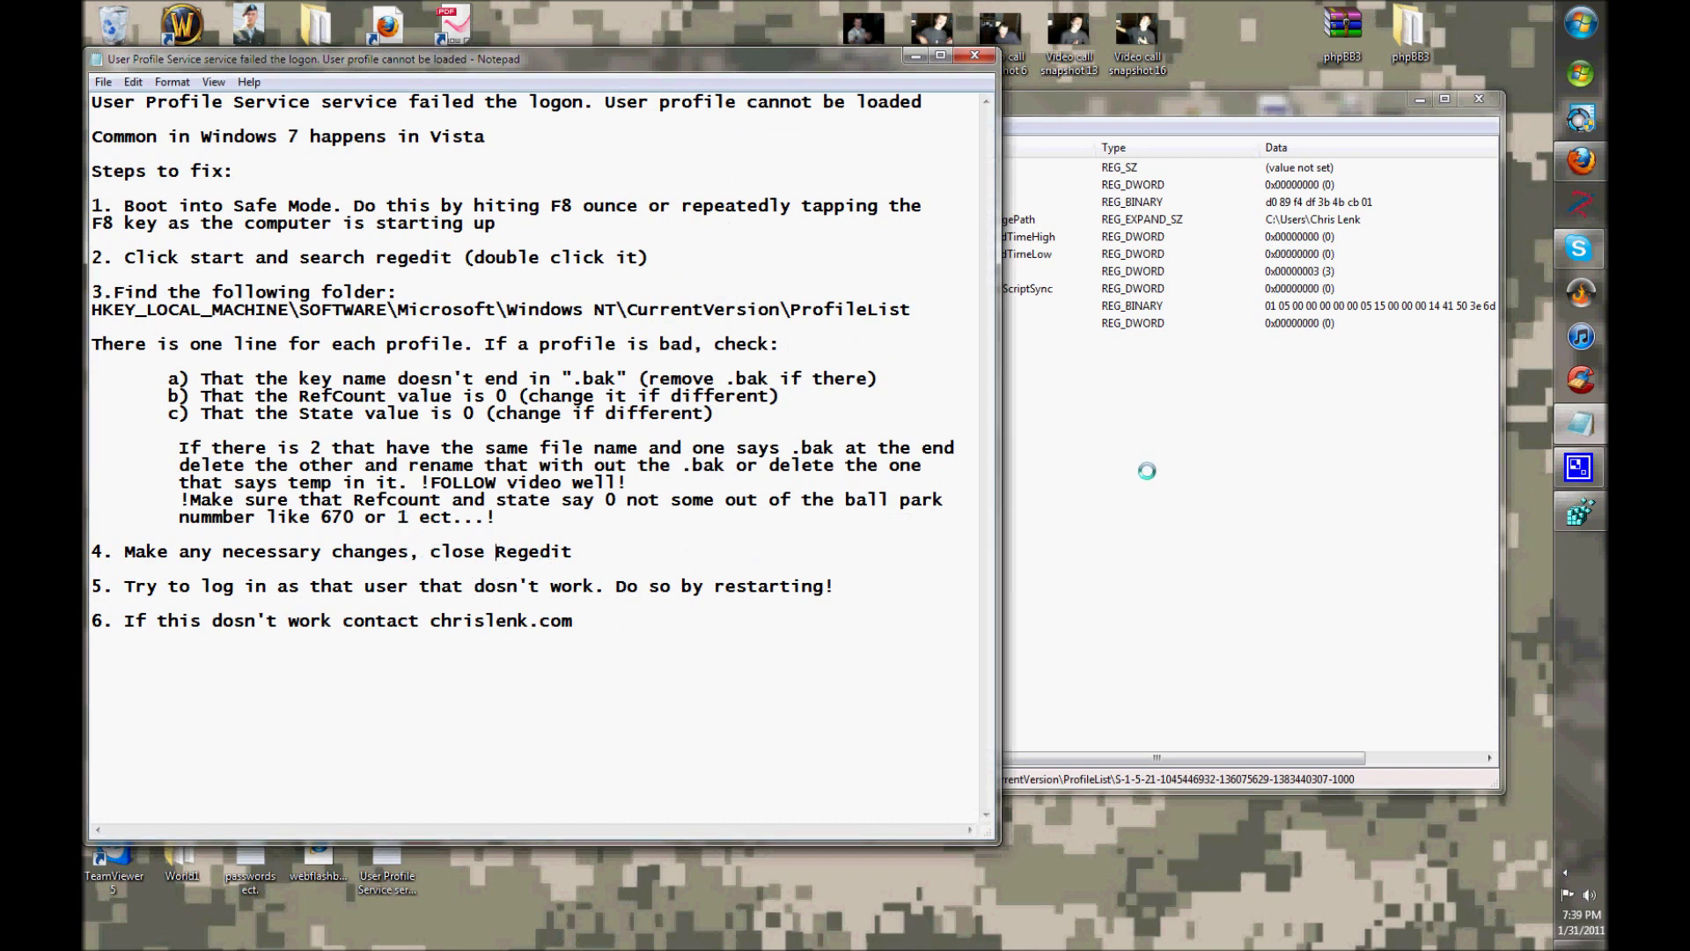
{"action": "left_click", "coordinate": [1316, 271]}
{"action": "left_click", "coordinate": [1479, 98]}
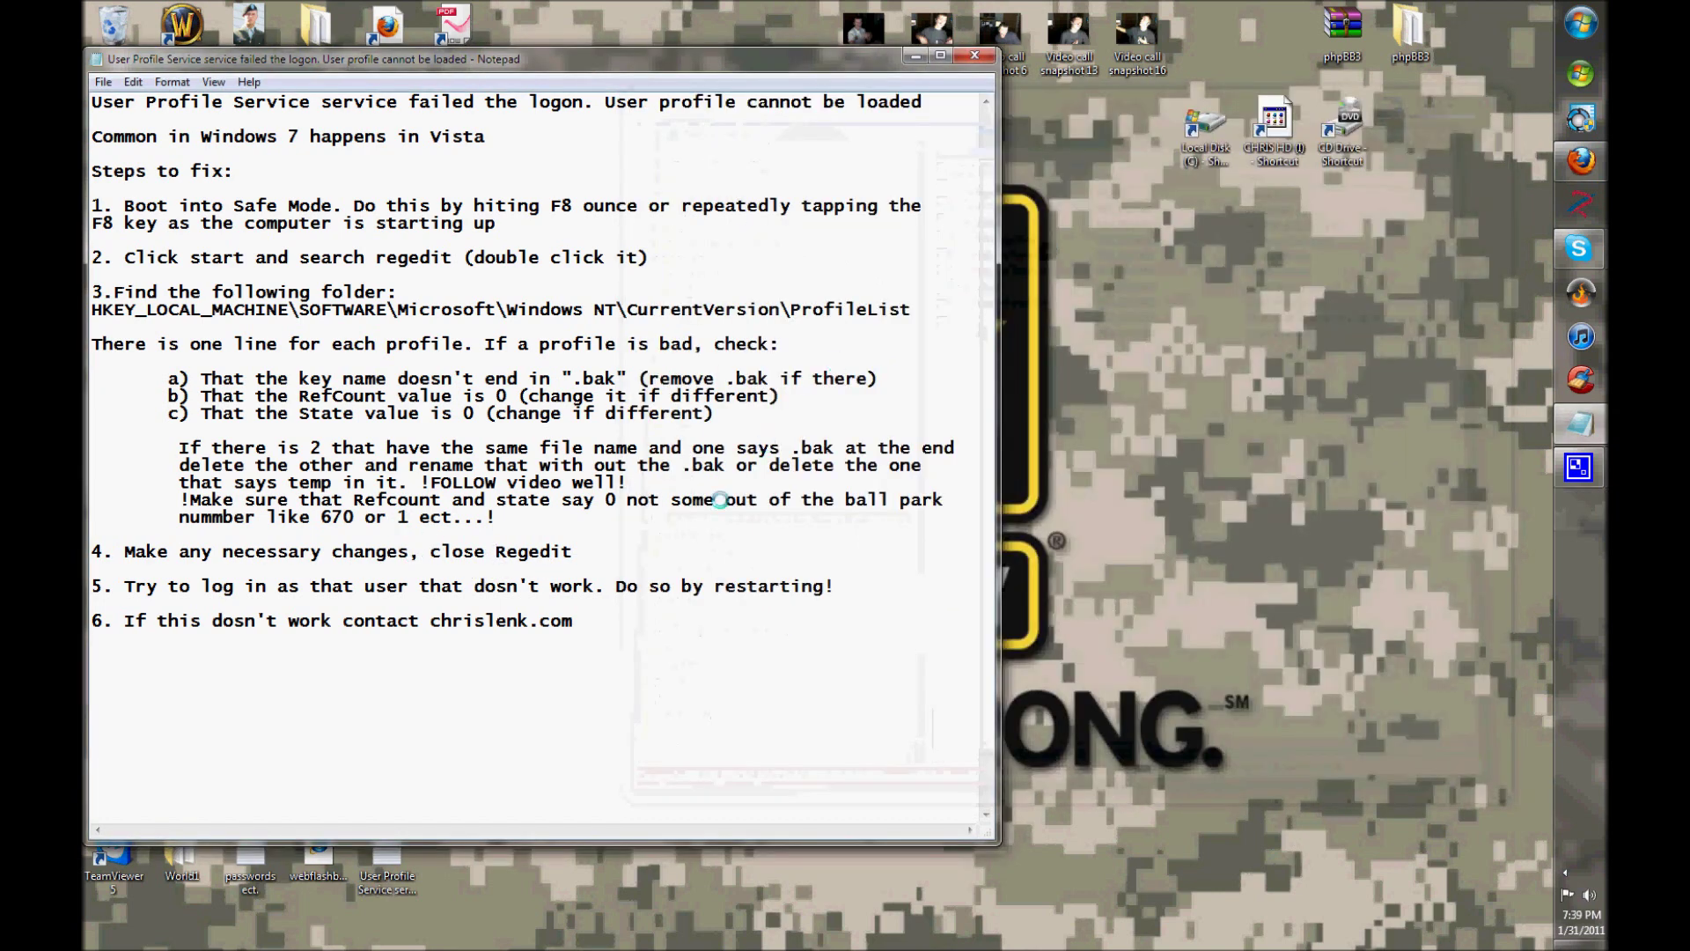
{"action": "left_click_drag", "start_coordinate": [498, 54], "coordinate": [812, 81]}
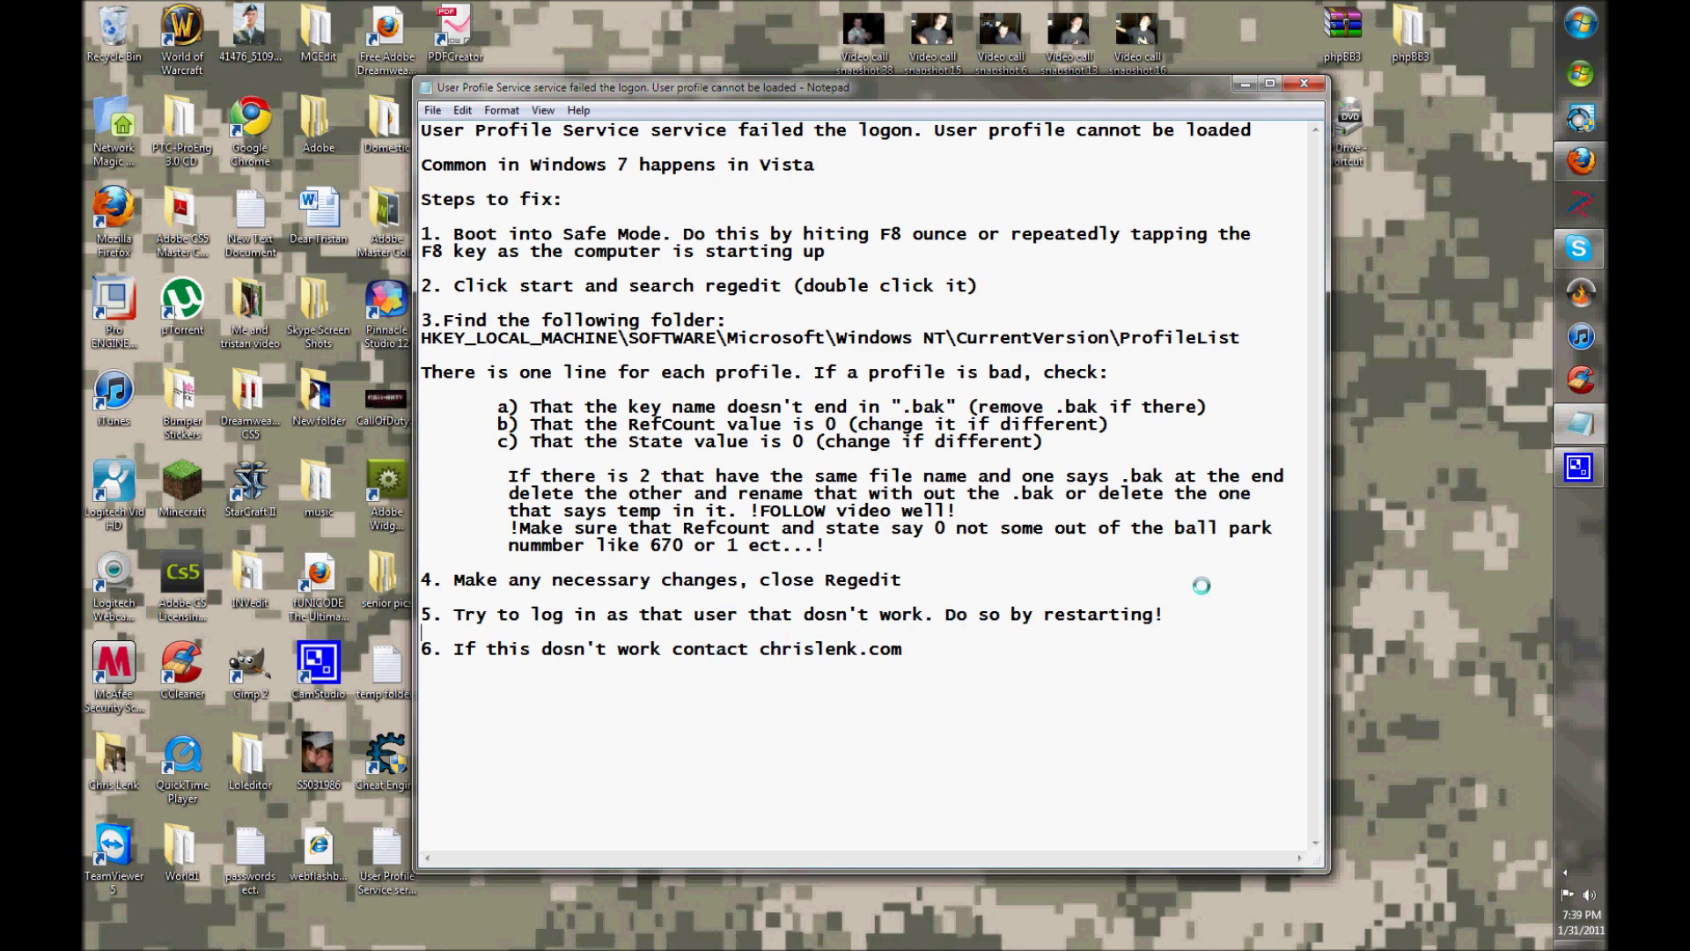
{"action": "left_click", "coordinate": [1580, 23]}
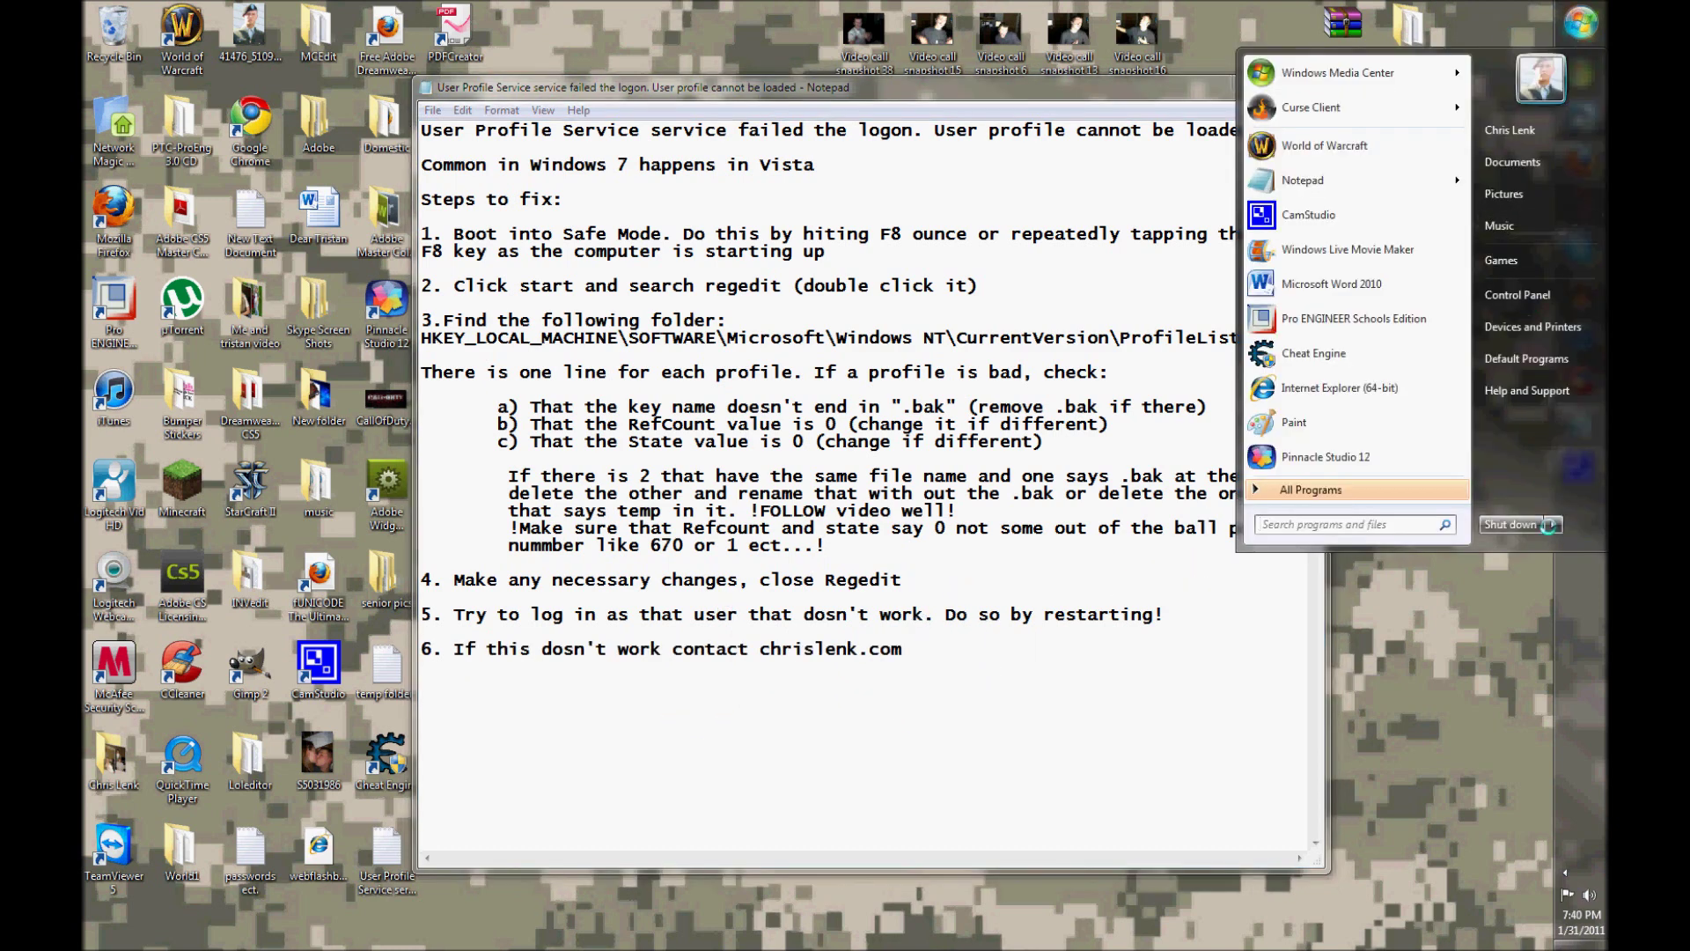
{"action": "left_click", "coordinate": [1553, 524]}
{"action": "left_click", "coordinate": [1415, 584]}
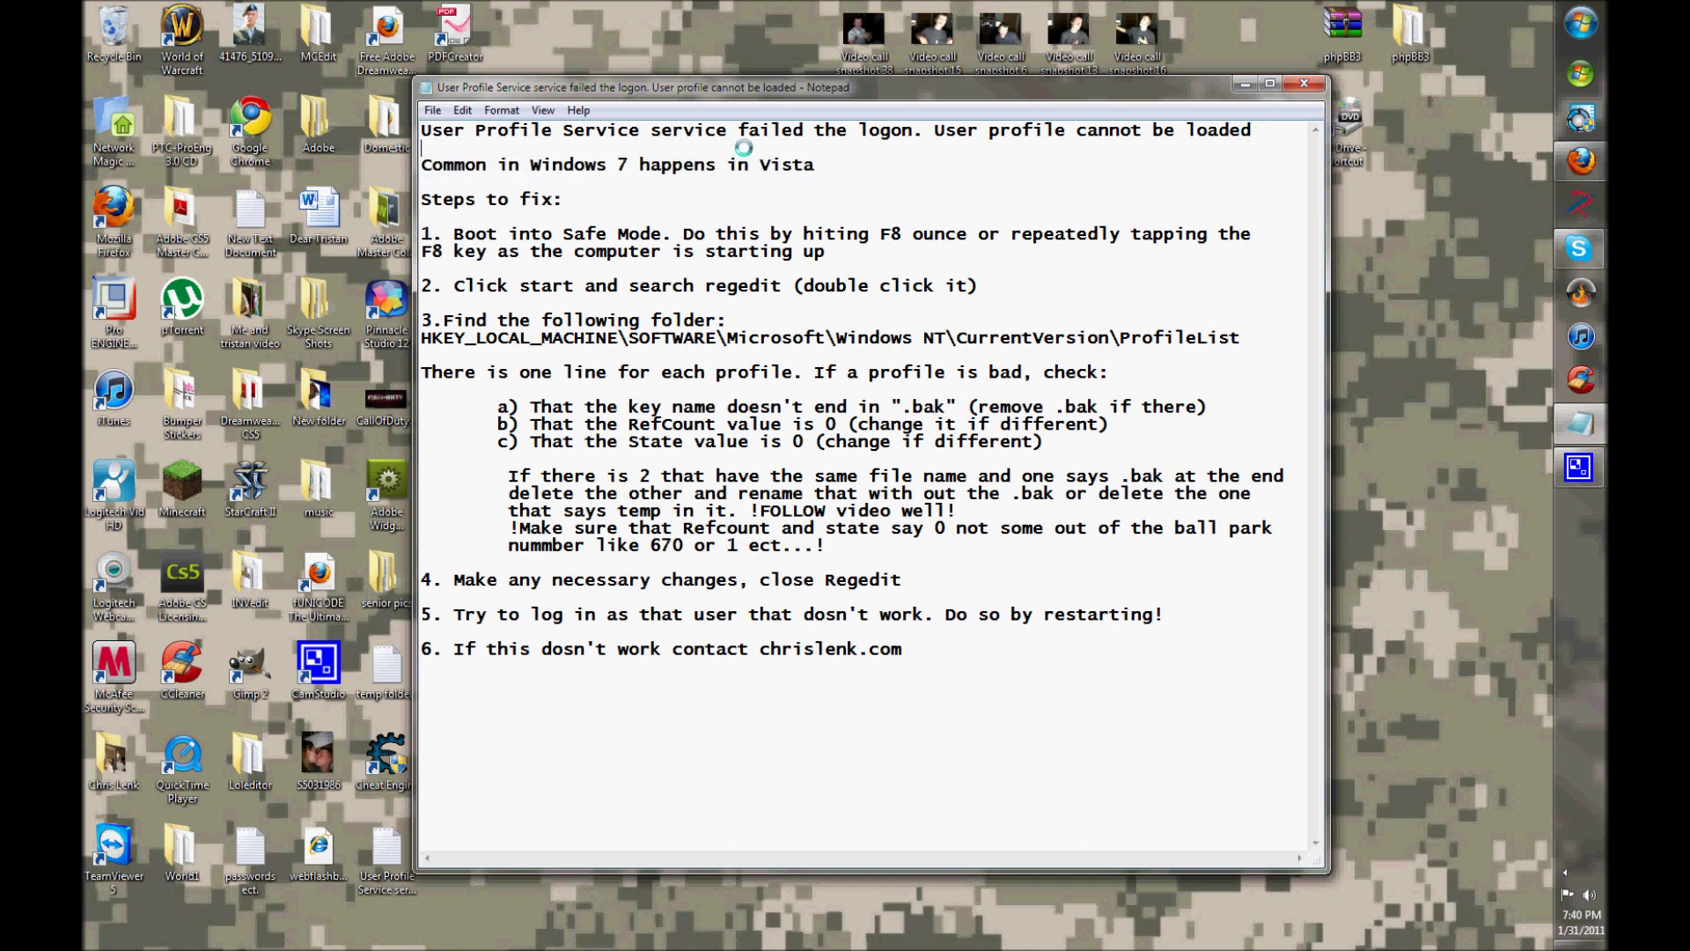
{"action": "left_click", "coordinate": [523, 132], "text": "shift"}
{"action": "left_click", "coordinate": [530, 132]}
{"action": "left_click_drag", "start_coordinate": [1171, 613], "coordinate": [652, 211]}
{"action": "left_click", "coordinate": [782, 605]}
{"action": "left_click_drag", "start_coordinate": [902, 656], "coordinate": [520, 615]}
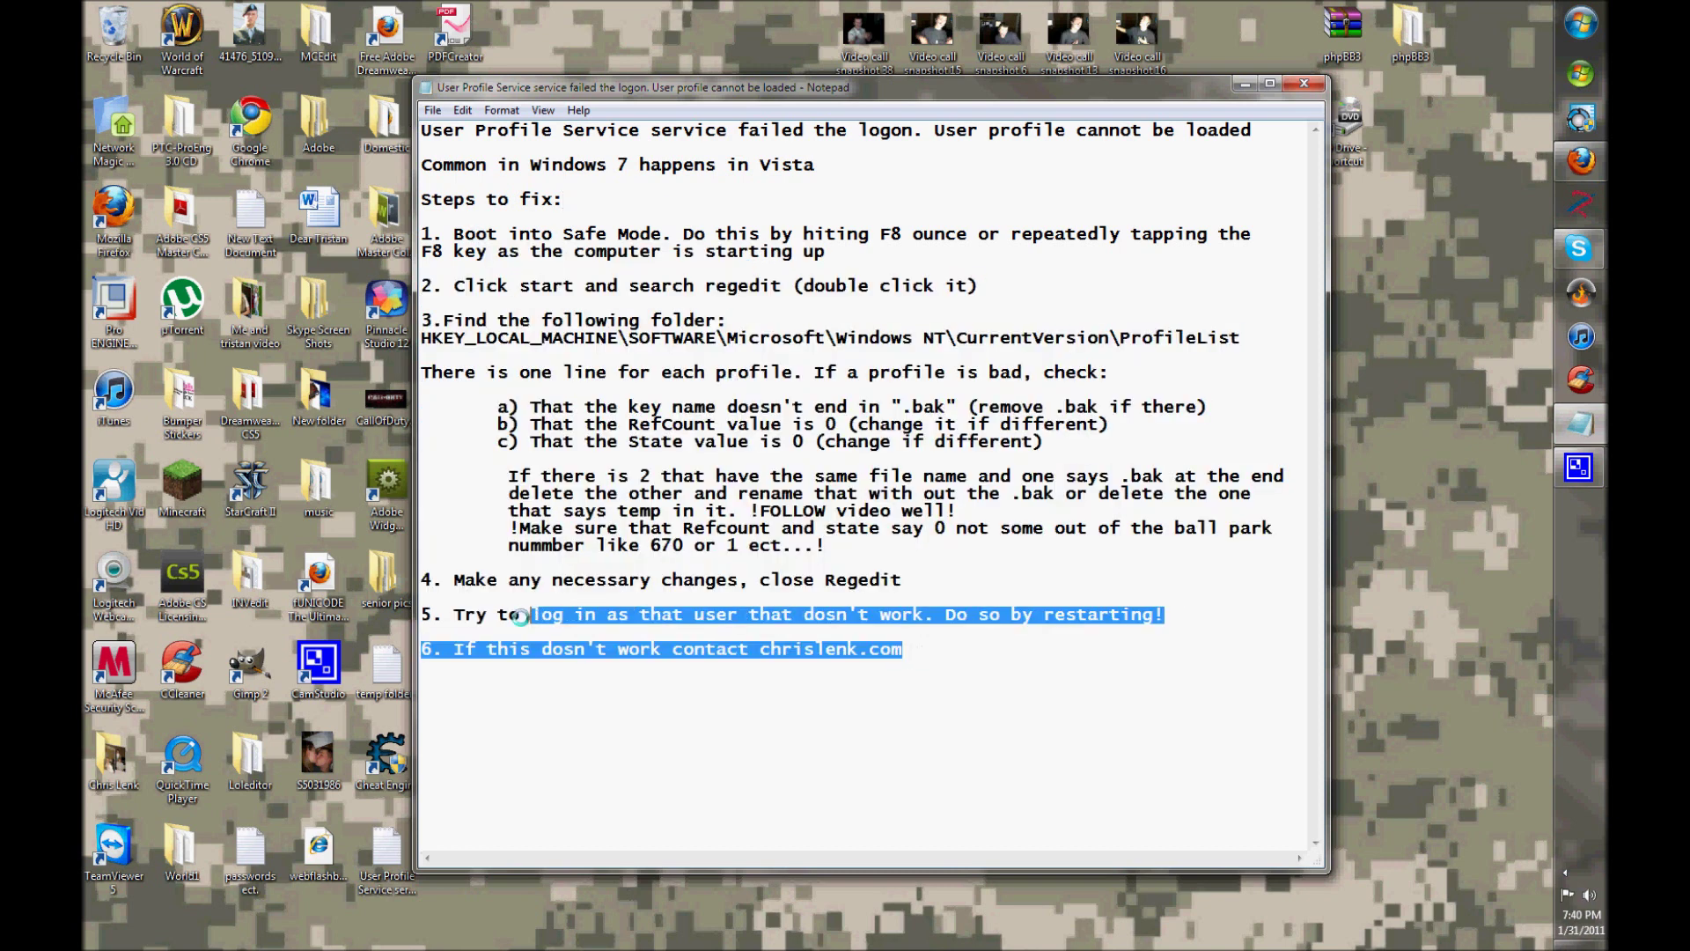
{"action": "left_click", "coordinate": [669, 619]}
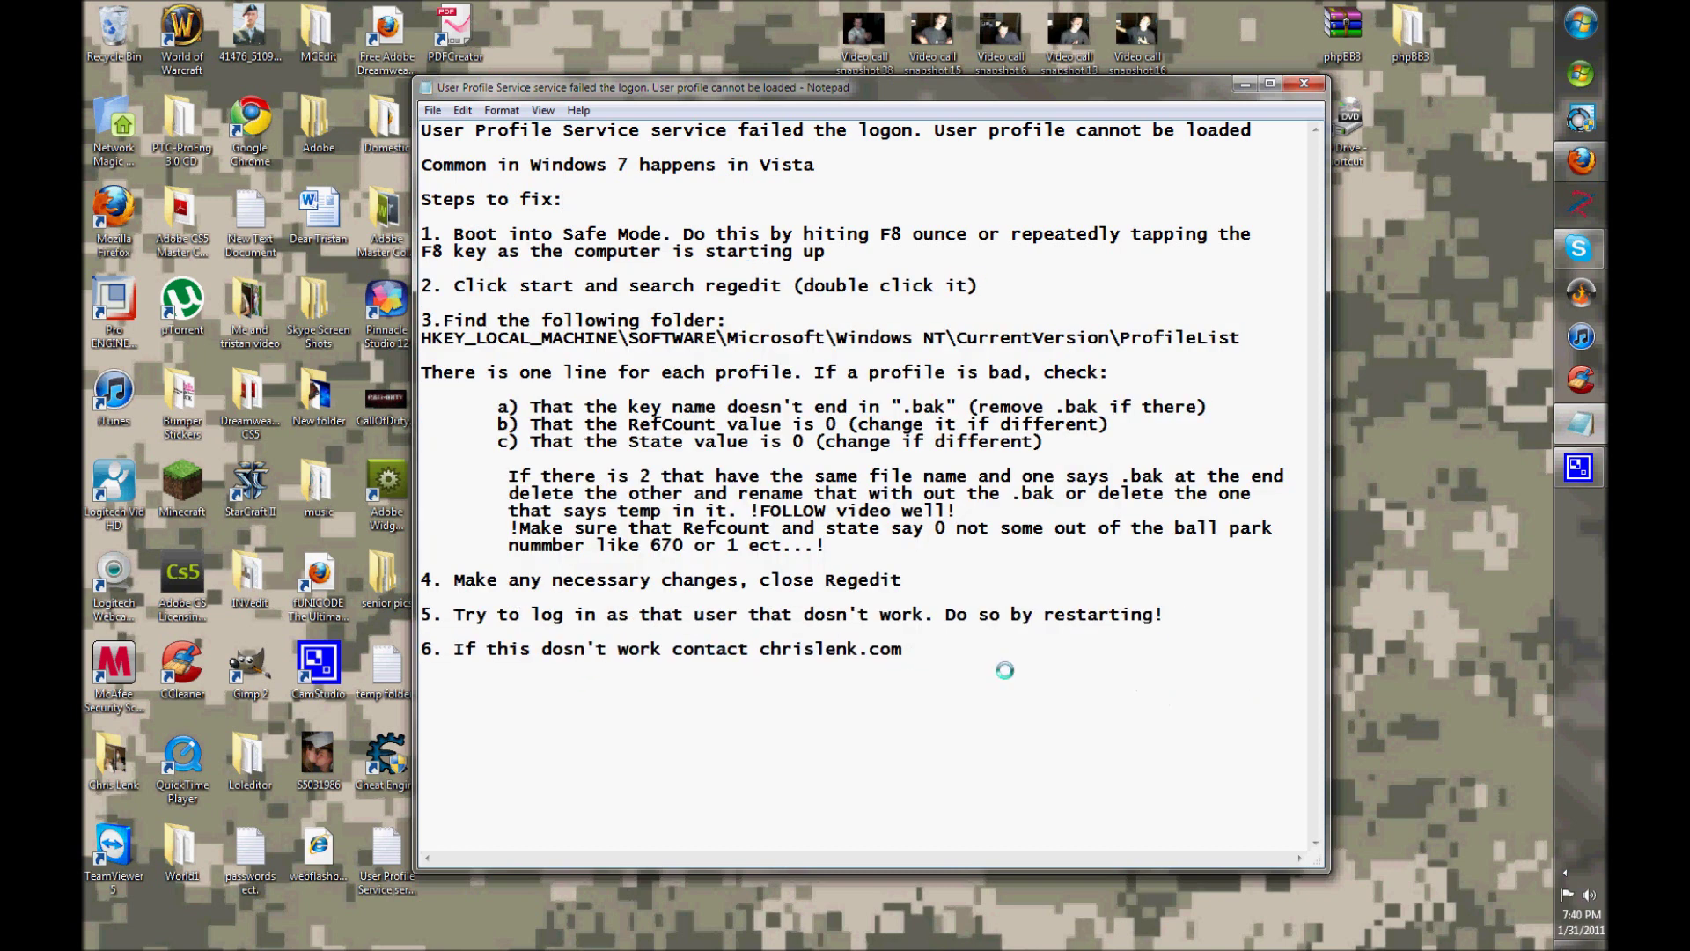
{"action": "left_click", "coordinate": [939, 659]}
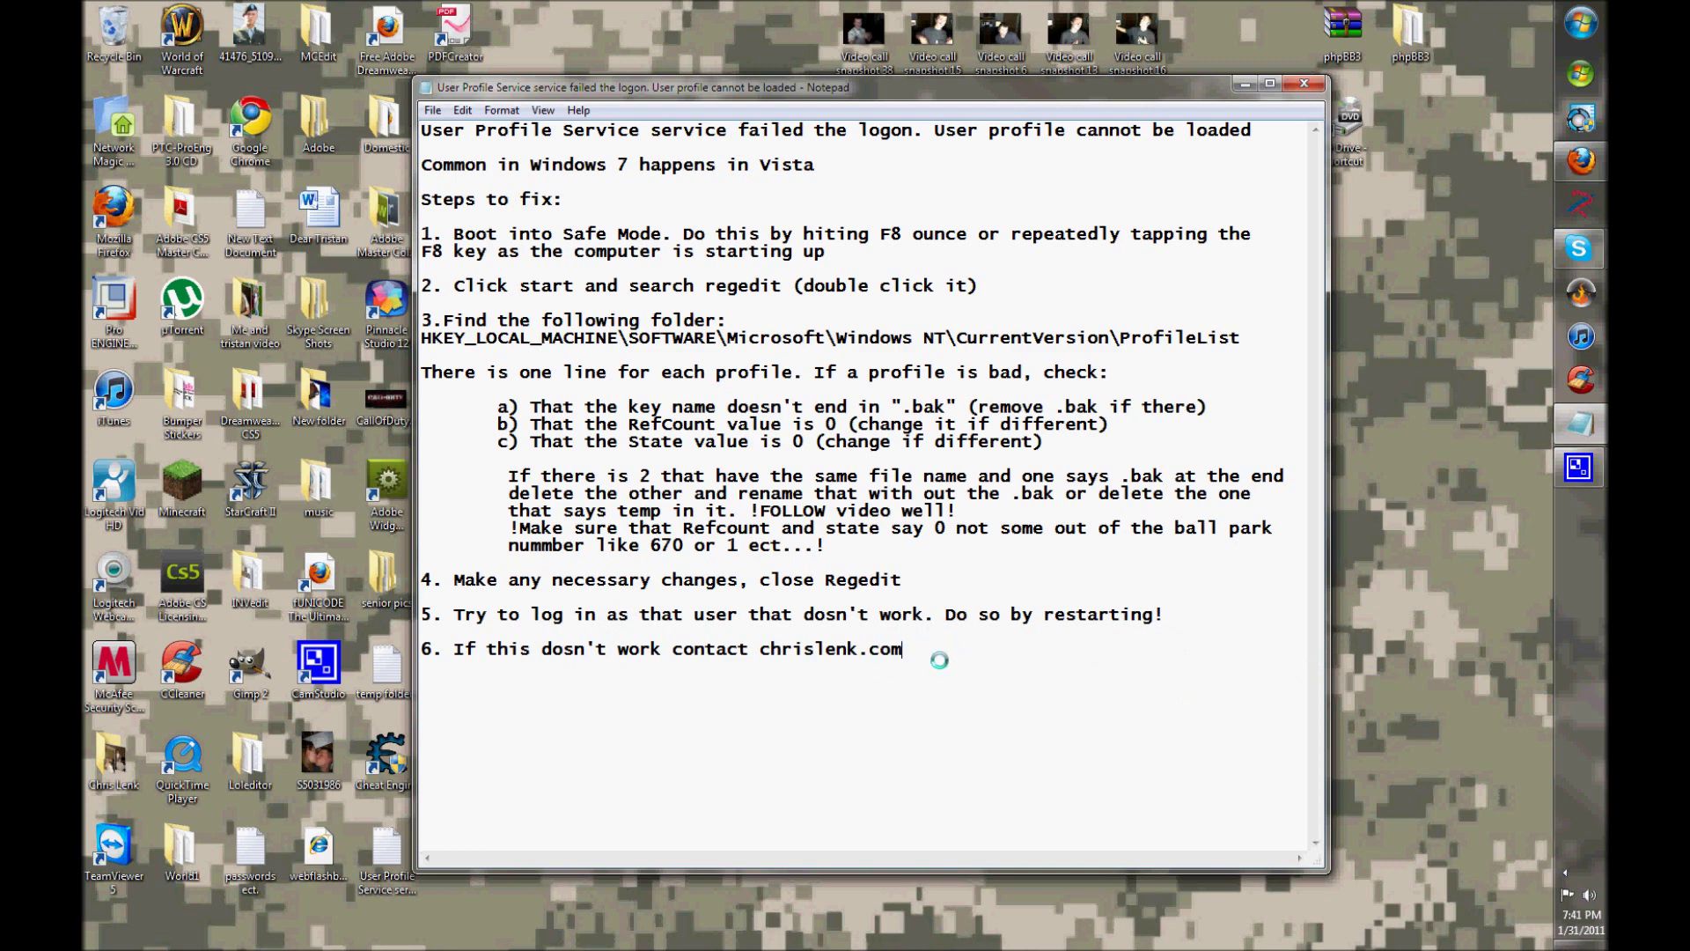